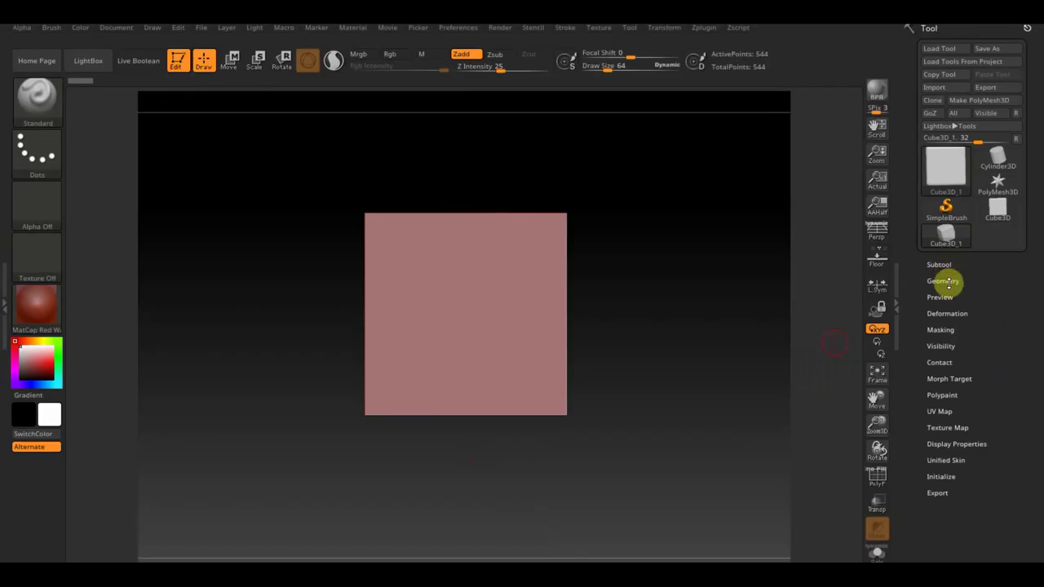
Remesh the cube with DynaMesh at resolution 128
click(946, 279)
click(941, 463)
click(940, 481)
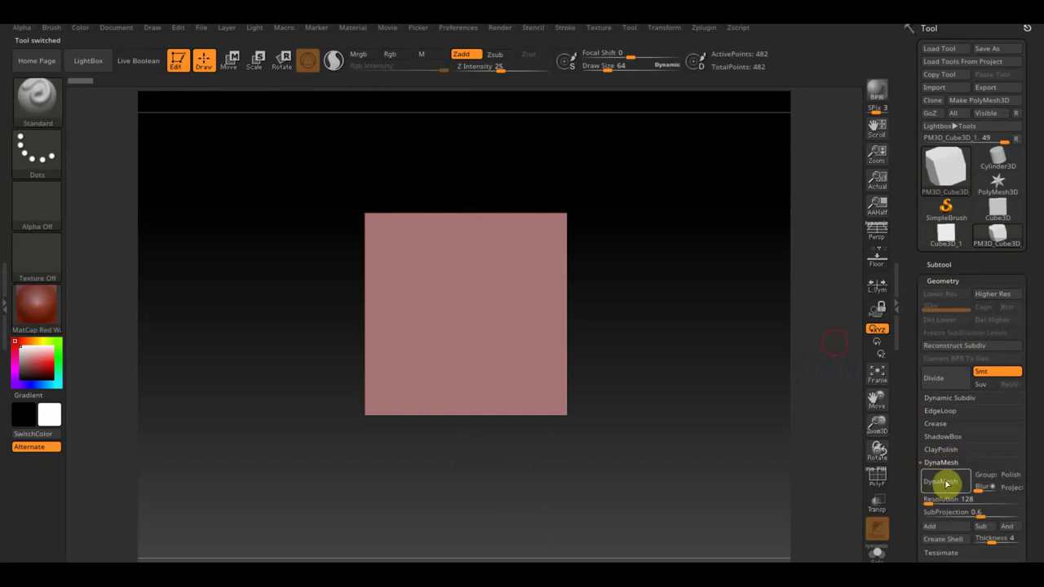
drag(692, 378, 638, 324)
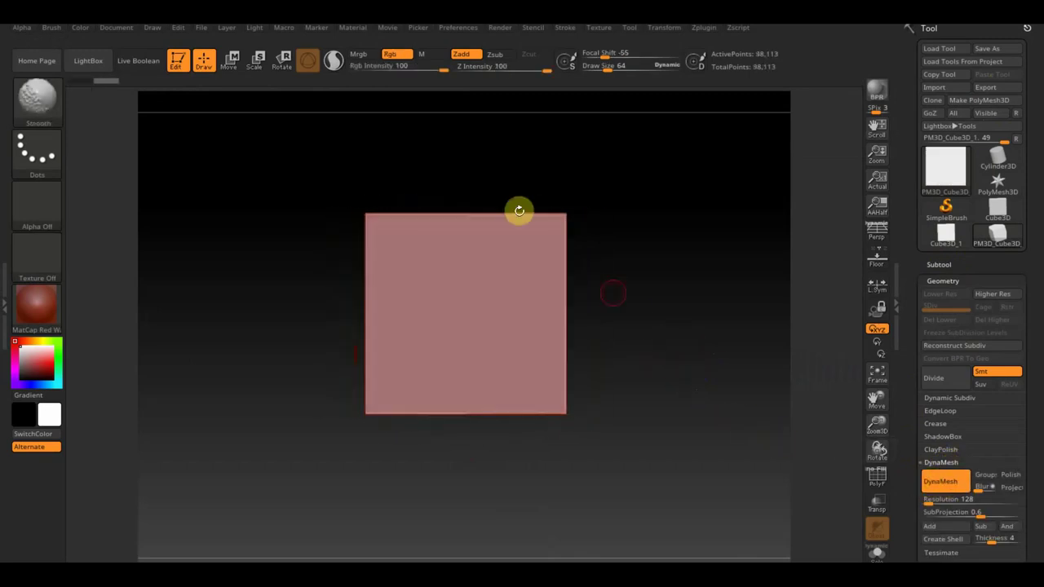
Scale the cube into a large, thin slab and turn on the floor grid
key(w)
mouse_move(465, 269)
mouse_down()
mouse_move(462, 353)
mouse_move(543, 345)
mouse_move(707, 397)
mouse_up()
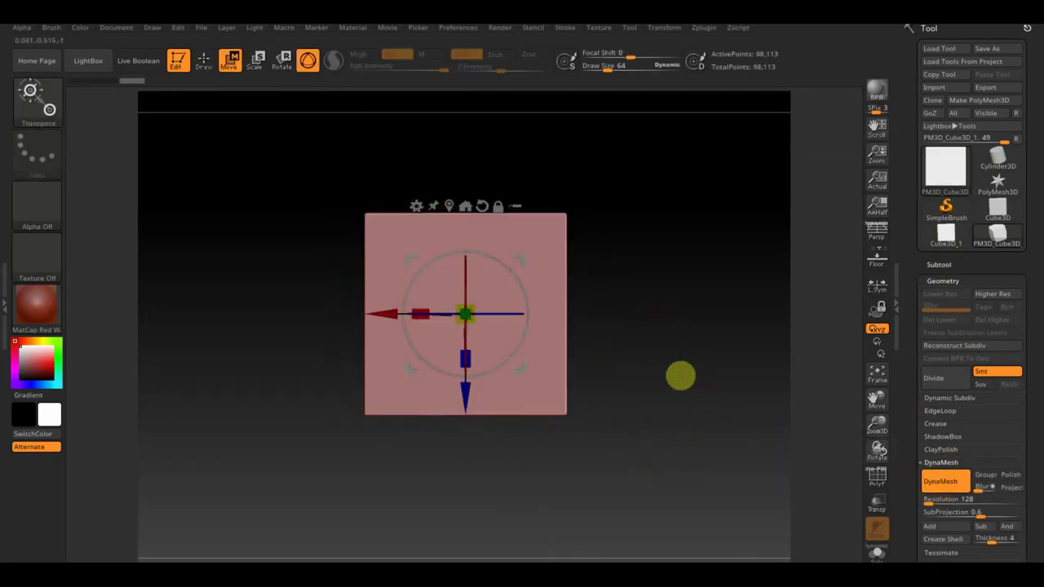
drag(466, 315, 515, 354)
click(877, 259)
mouse_move(463, 318)
mouse_down()
mouse_move(504, 351)
mouse_move(517, 308)
mouse_up()
Mask a filled, jagged star-like loop in the slab's centre with MaskPen
key(q)
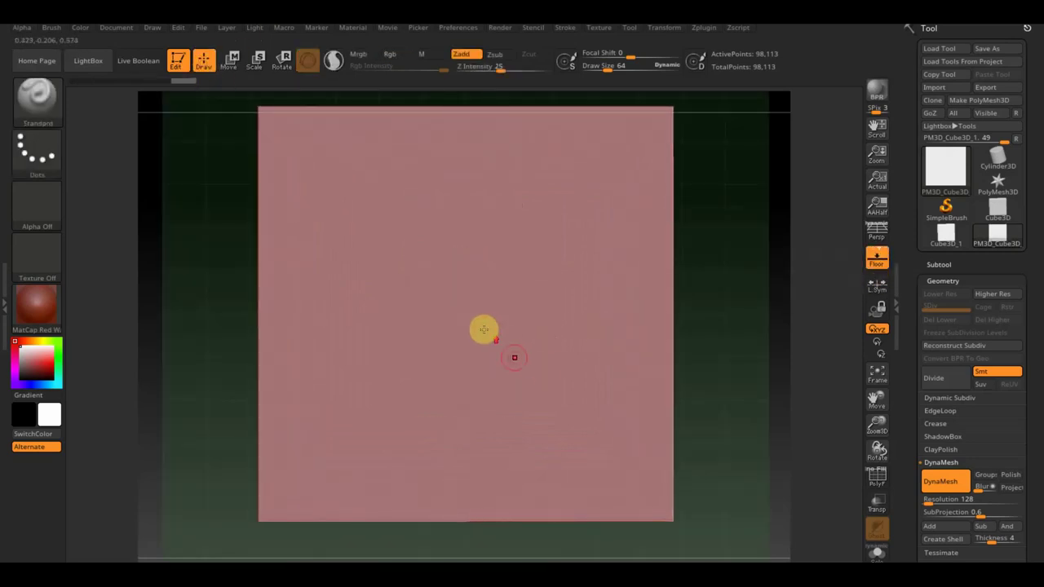
key(ctrl)
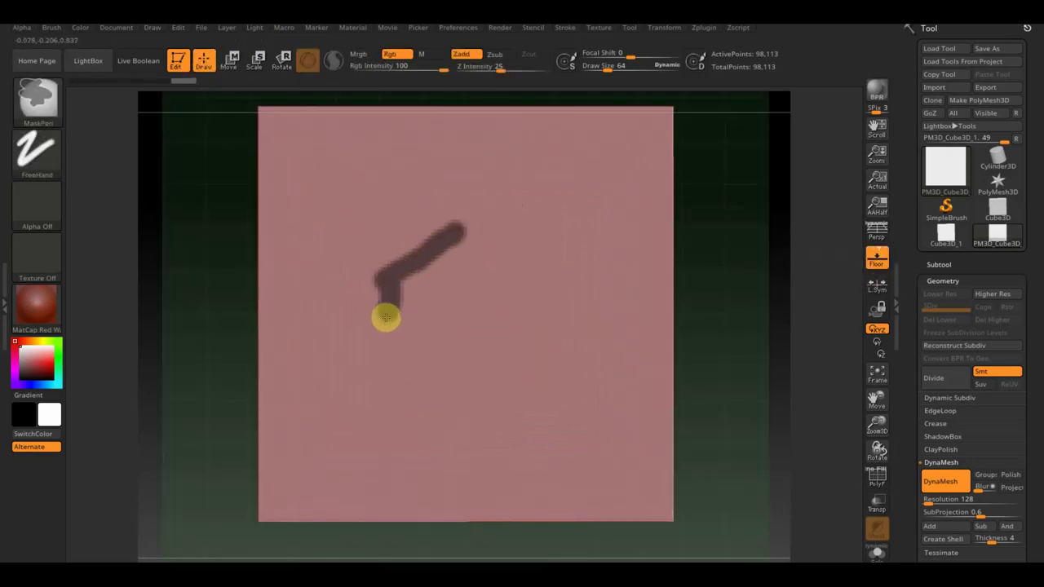
key(ctrl+z)
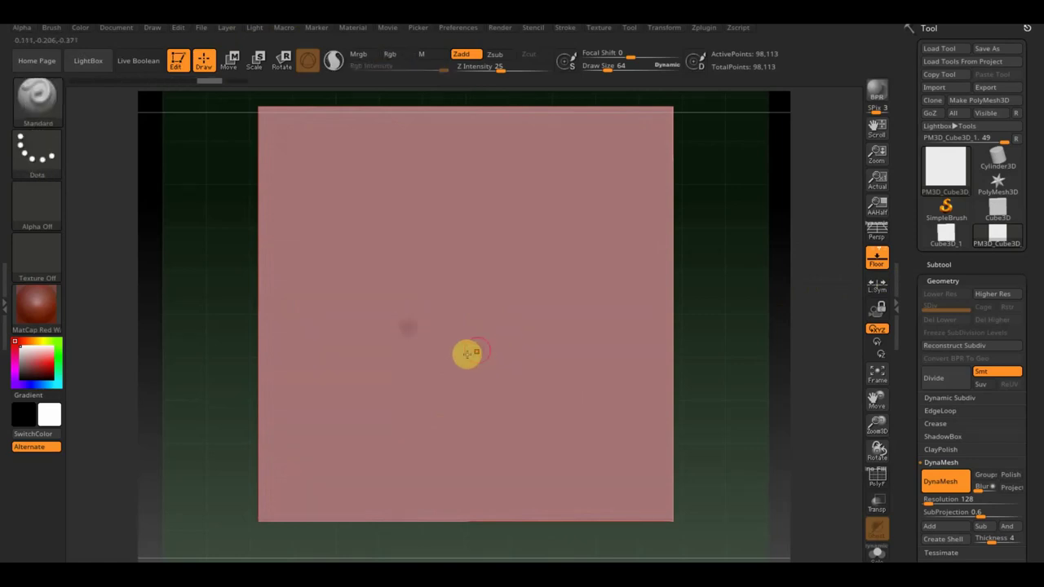
key(ctrl)
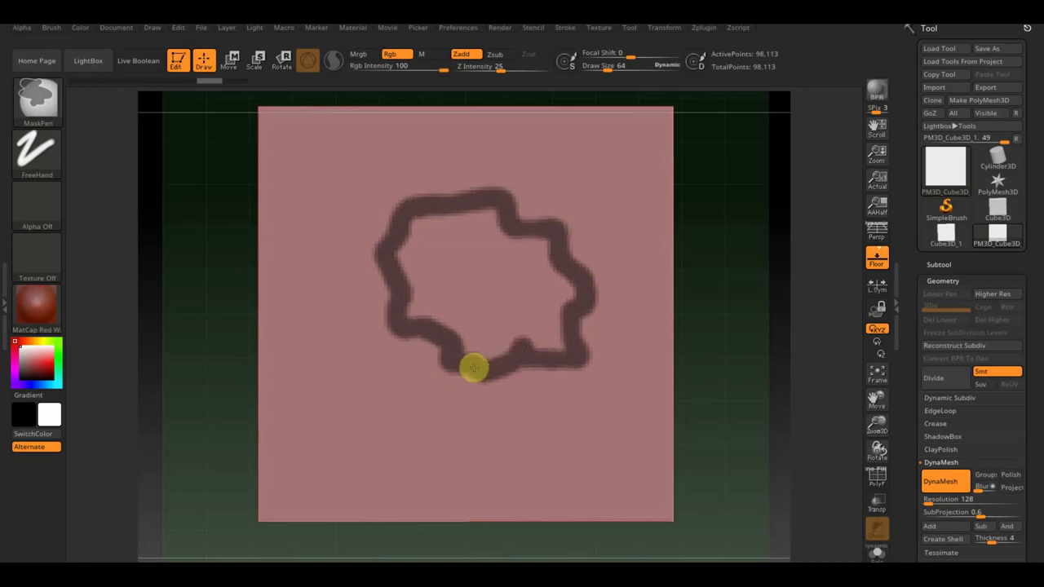
ctrl+drag(391, 275, 475, 236)
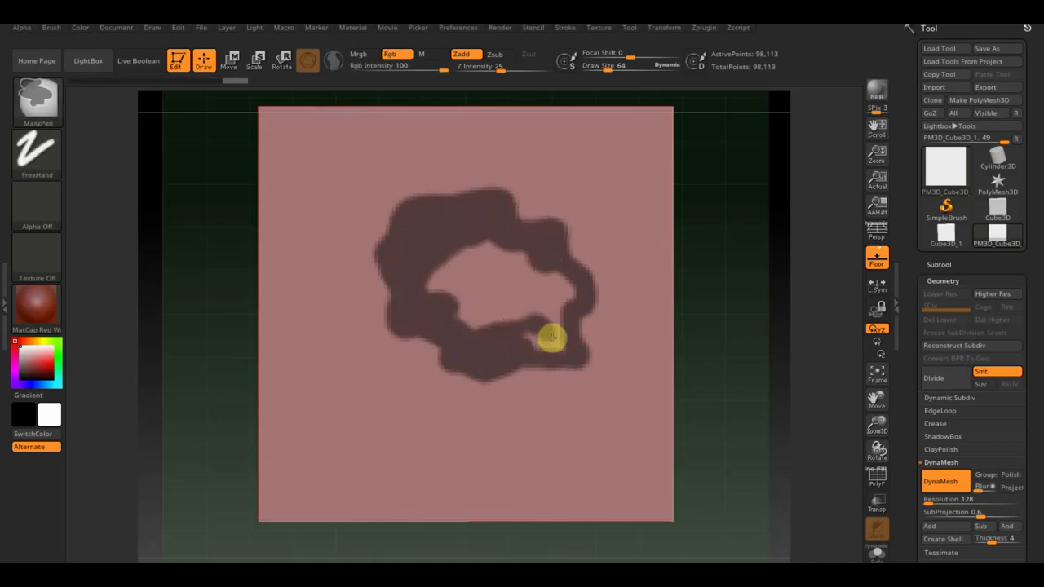
ctrl+drag(495, 253, 462, 277)
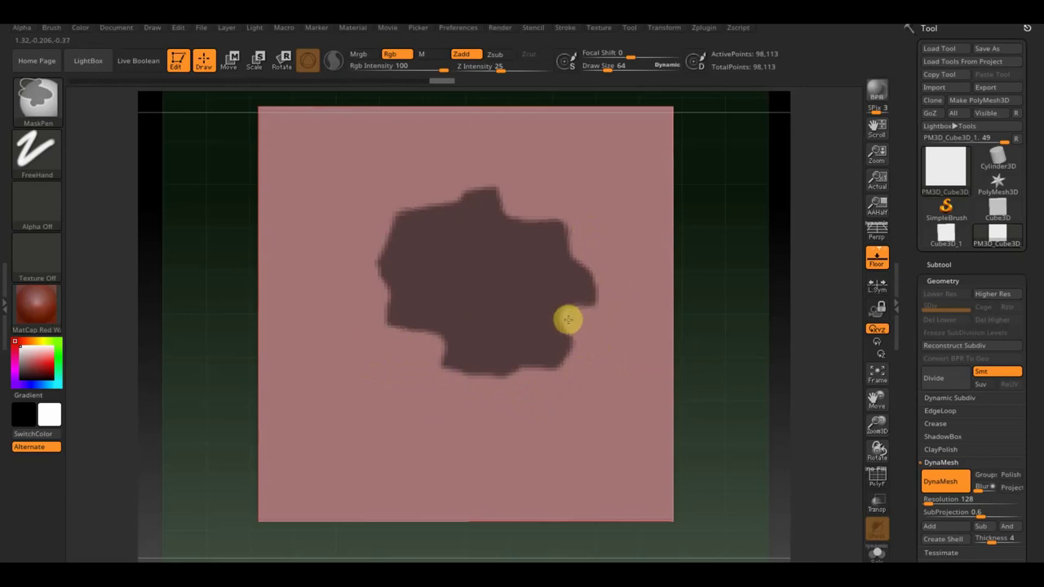
key(ctrl)
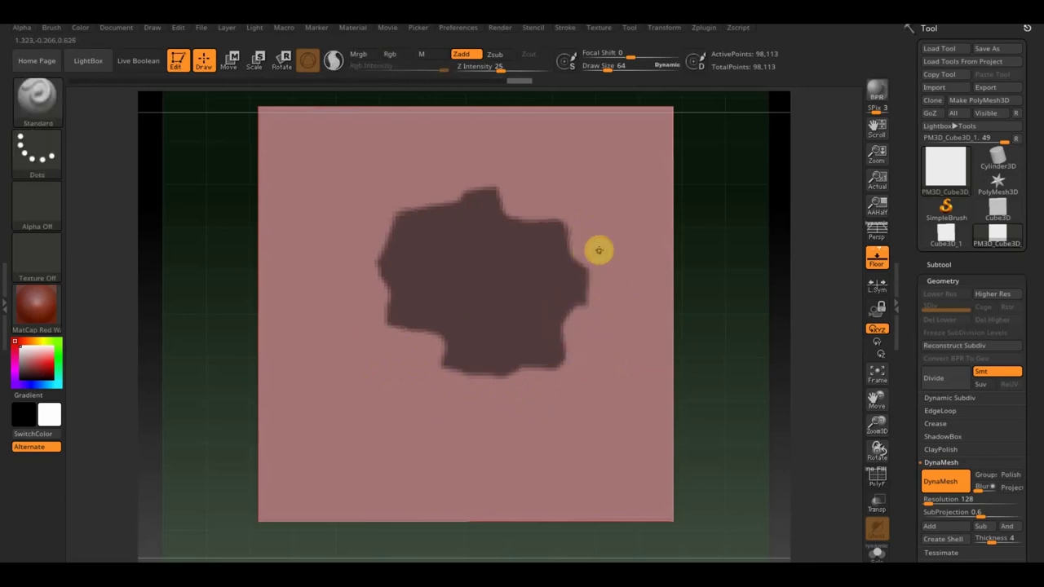
Duplicate the slab subtool and lift its masked patch upward
shift+drag(733, 323, 725, 226)
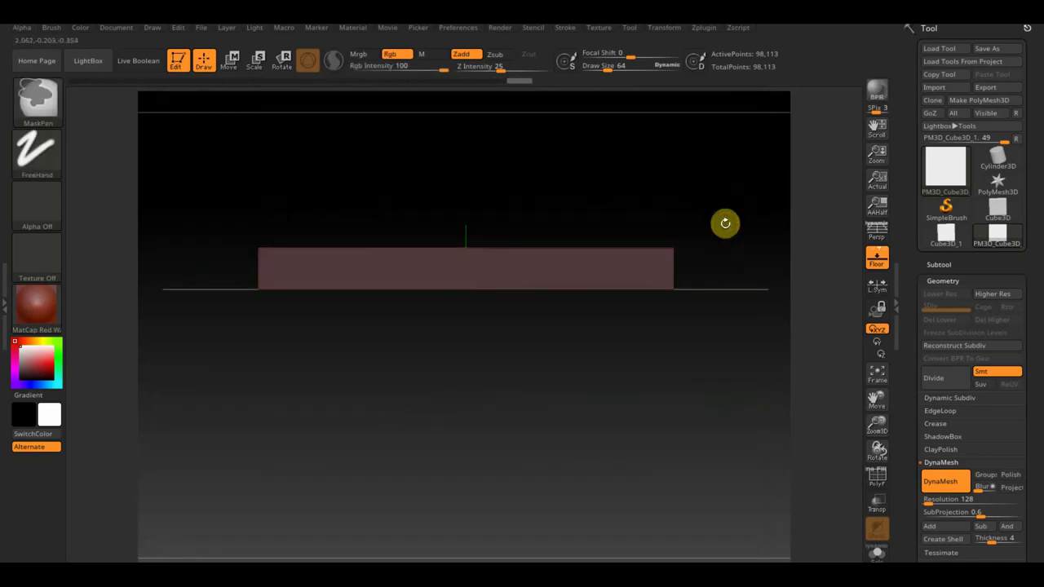
click(938, 264)
click(949, 483)
key(w)
drag(464, 190, 463, 145)
key(q)
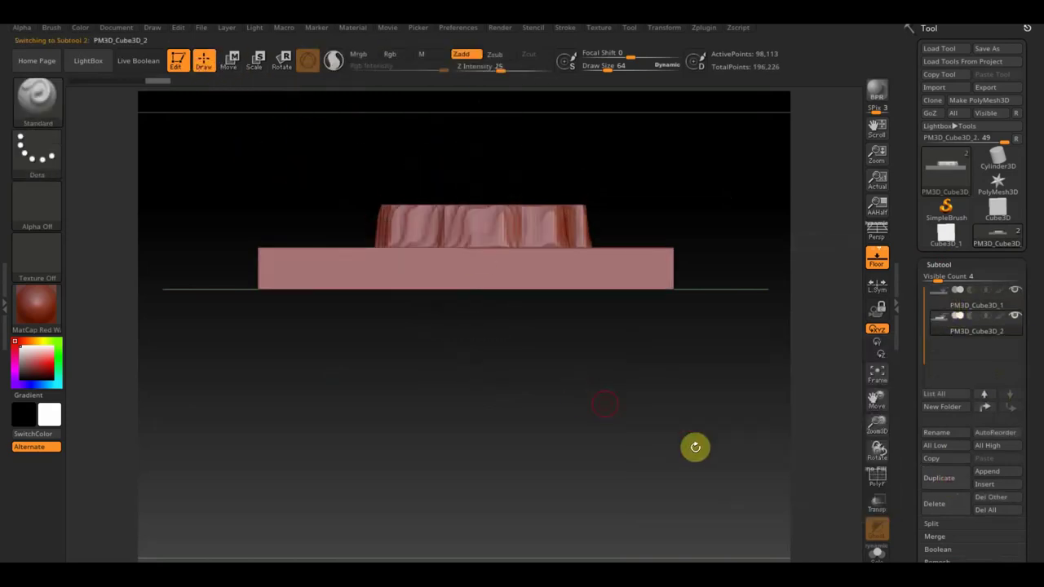
DynaMesh the duplicate so the raised patch becomes a separate 19,259-point chunk
scroll(1037, 538, down, 5)
click(950, 448)
click(939, 341)
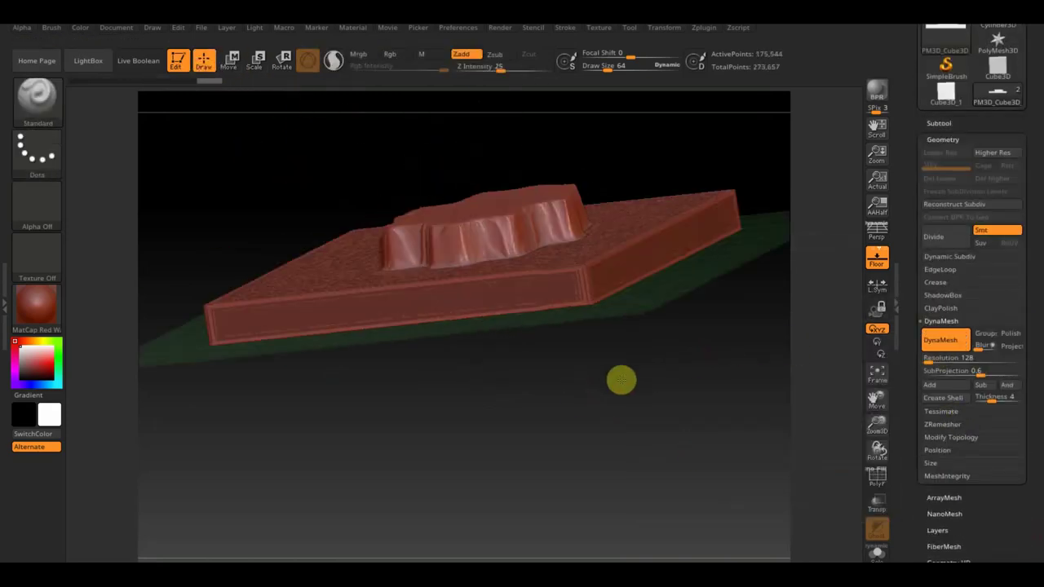
shift+drag(620, 378, 710, 452)
ctrl+drag(275, 128, 659, 231)
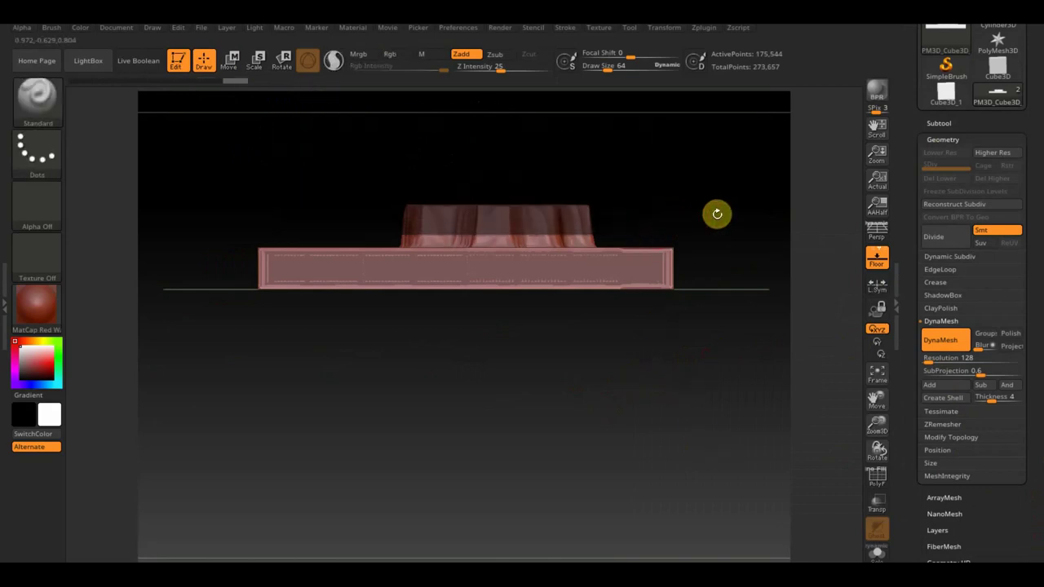
alt+click(510, 218)
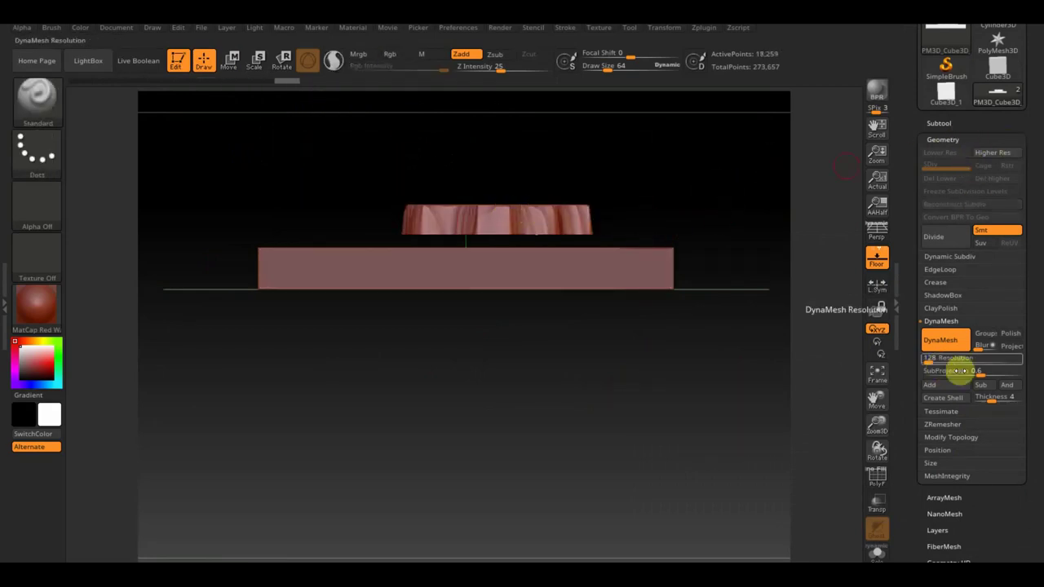
Rotate the chunk about 90° with the gizmo so it stands upright
click(951, 437)
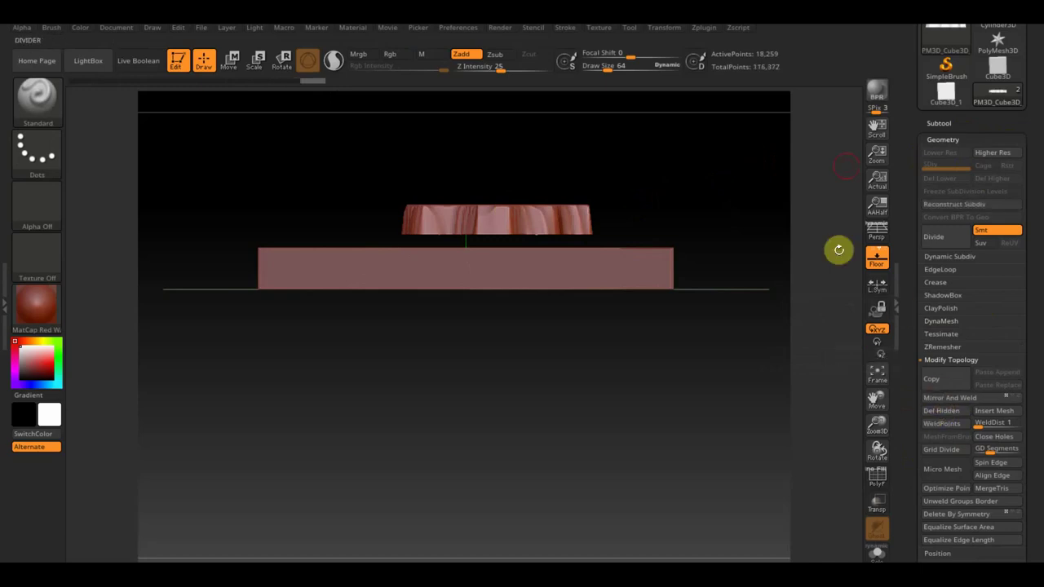
shift+drag(839, 249, 762, 422)
shift+drag(725, 319, 413, 114)
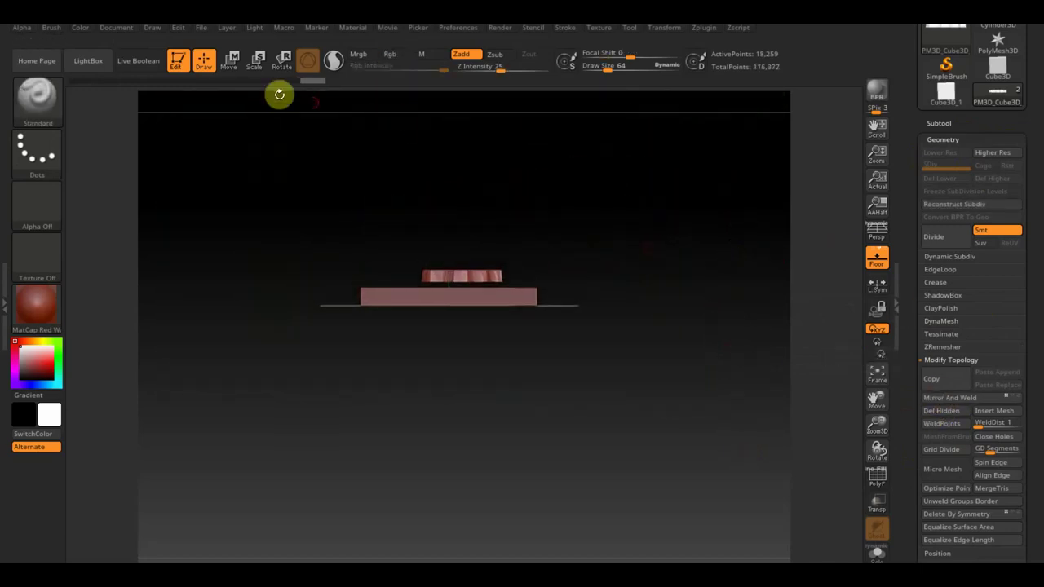
key(w)
drag(505, 248, 407, 192)
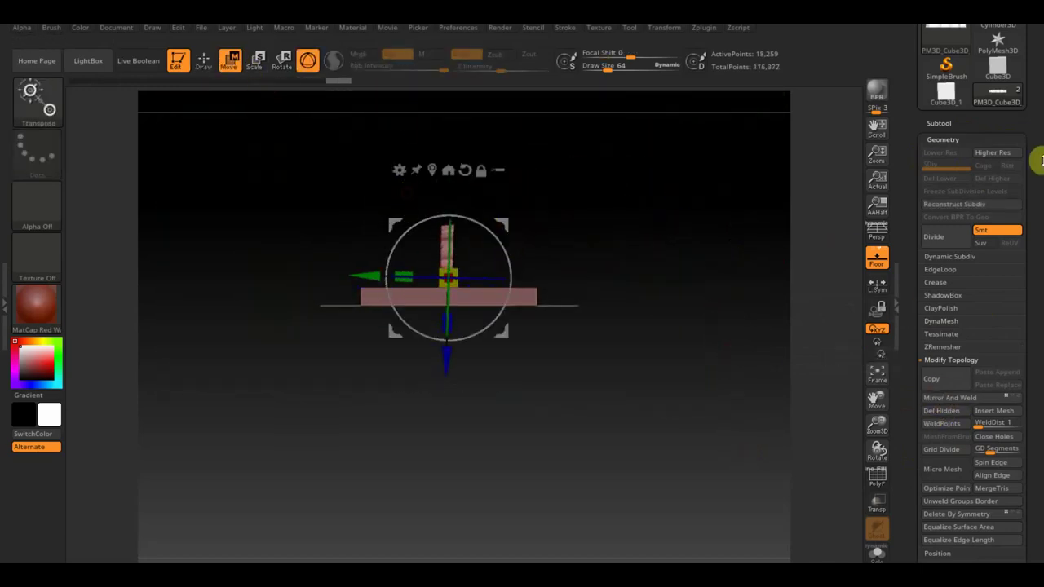
Apply Mirror And Weld to make the chunk a symmetric cog-shaped wall
click(939, 123)
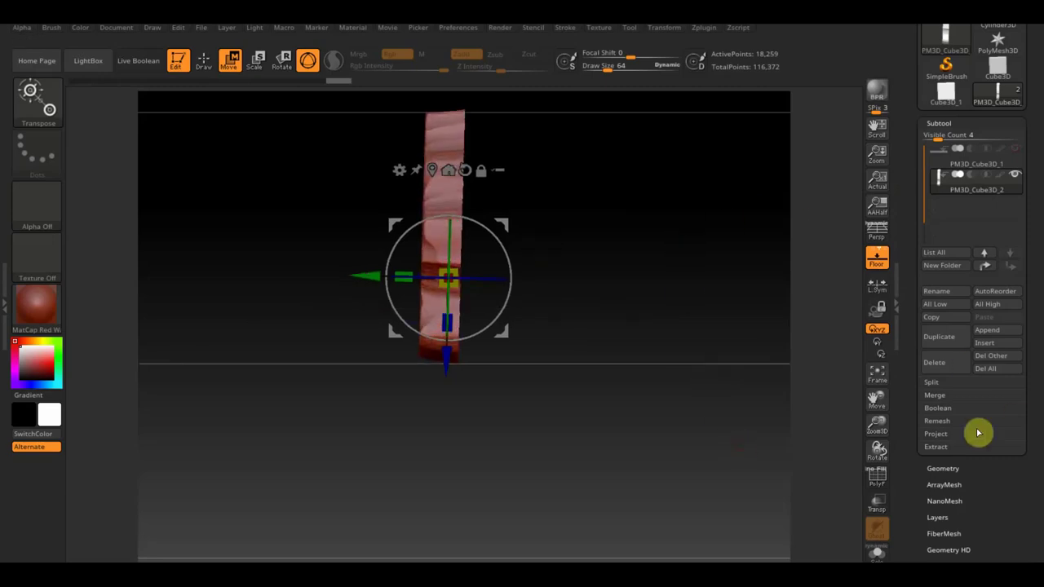
click(943, 468)
mouse_move(677, 417)
mouse_down()
mouse_move(745, 422)
mouse_move(497, 252)
mouse_move(480, 345)
mouse_up()
click(968, 394)
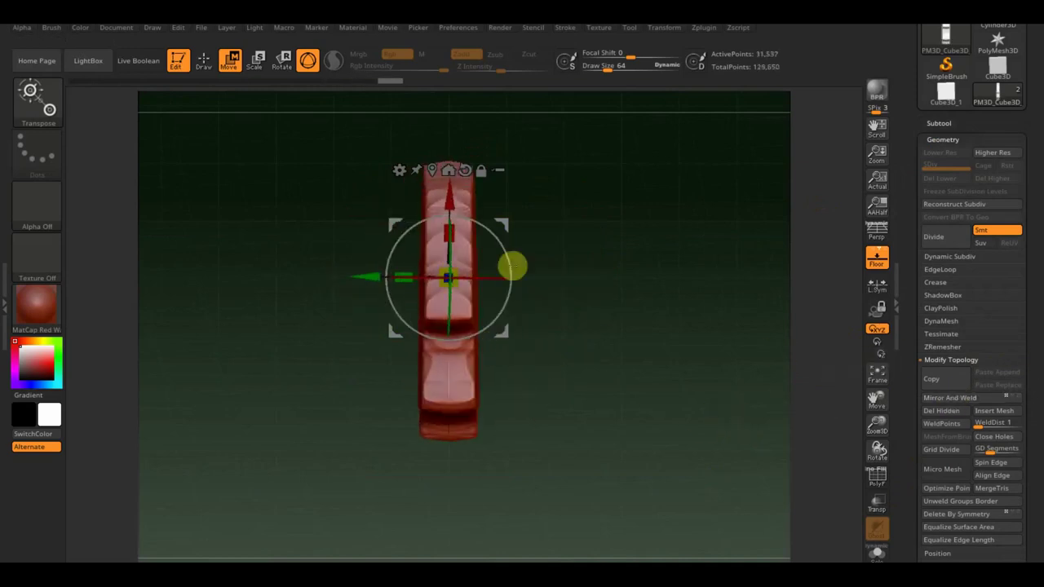
drag(550, 321, 706, 281)
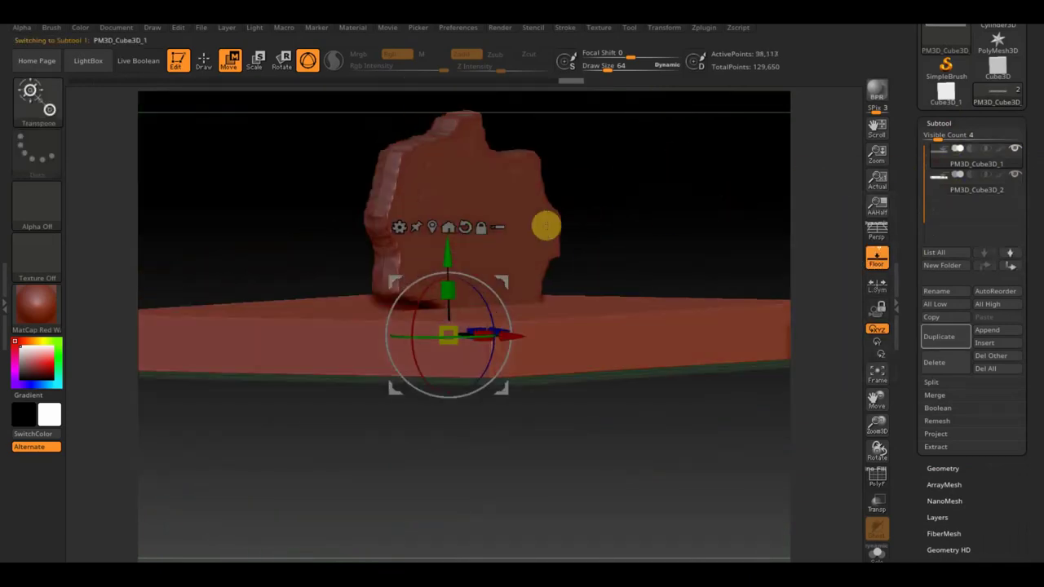
mouse_move(565, 228)
mouse_down()
mouse_move(546, 258)
mouse_move(638, 205)
mouse_up()
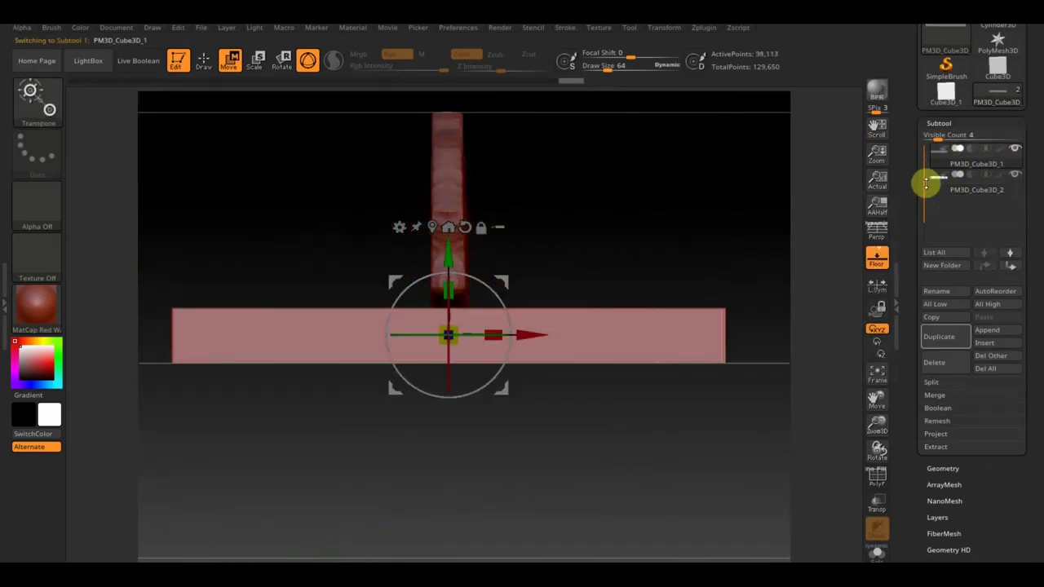
Select PM3D_Cube3D_2 and rotate it about 92° so it lies flat
click(925, 183)
key(q)
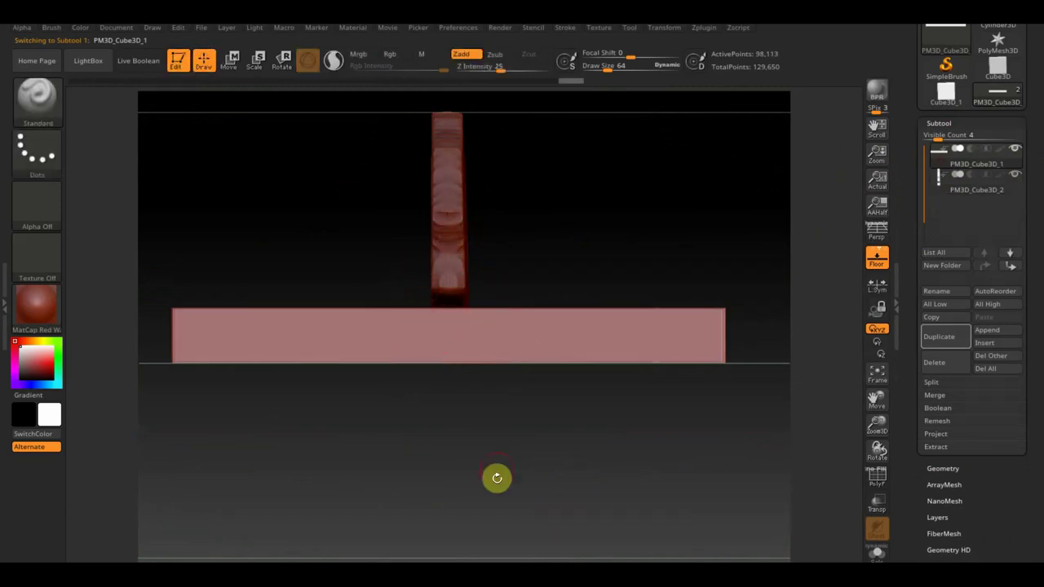
scroll(535, 391, down, 3)
click(230, 59)
drag(460, 342, 451, 316)
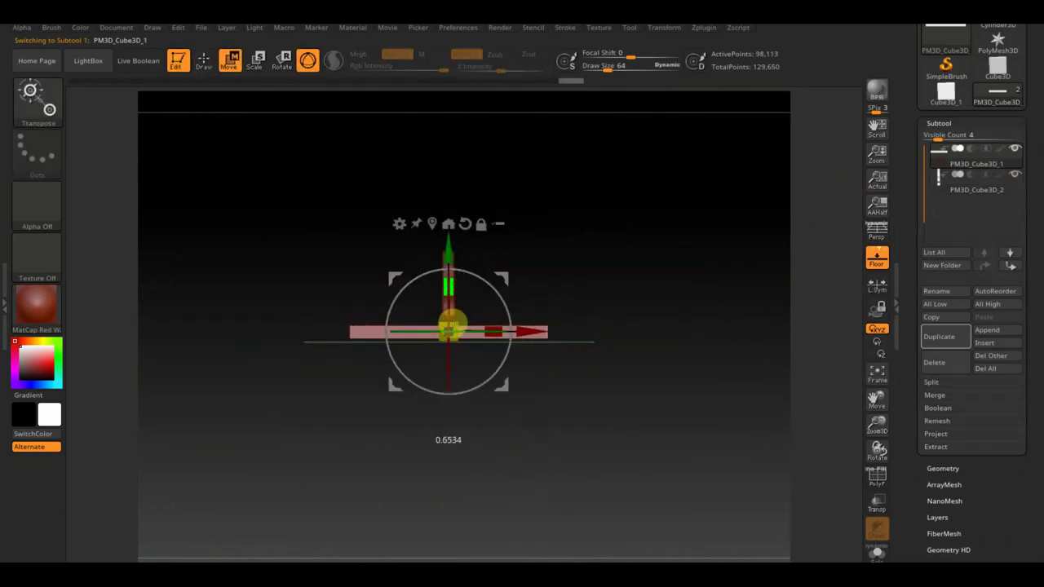
click(992, 178)
mouse_move(517, 242)
mouse_down()
mouse_move(442, 205)
mouse_move(388, 208)
mouse_move(402, 226)
mouse_up()
Scale the chunk to 0.63 and lower it so it straddles the slab
drag(459, 291, 432, 277)
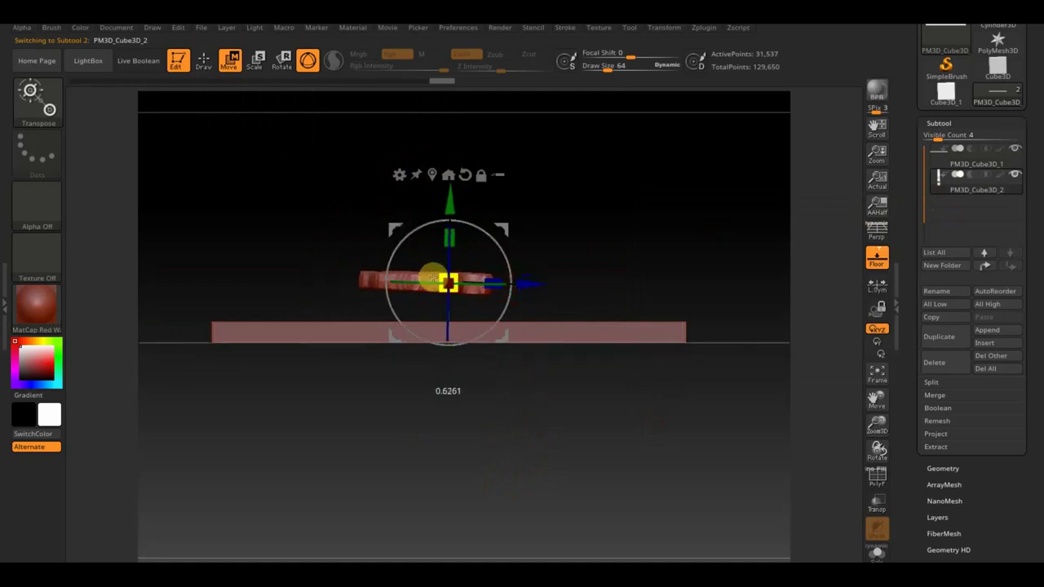
drag(532, 285, 548, 285)
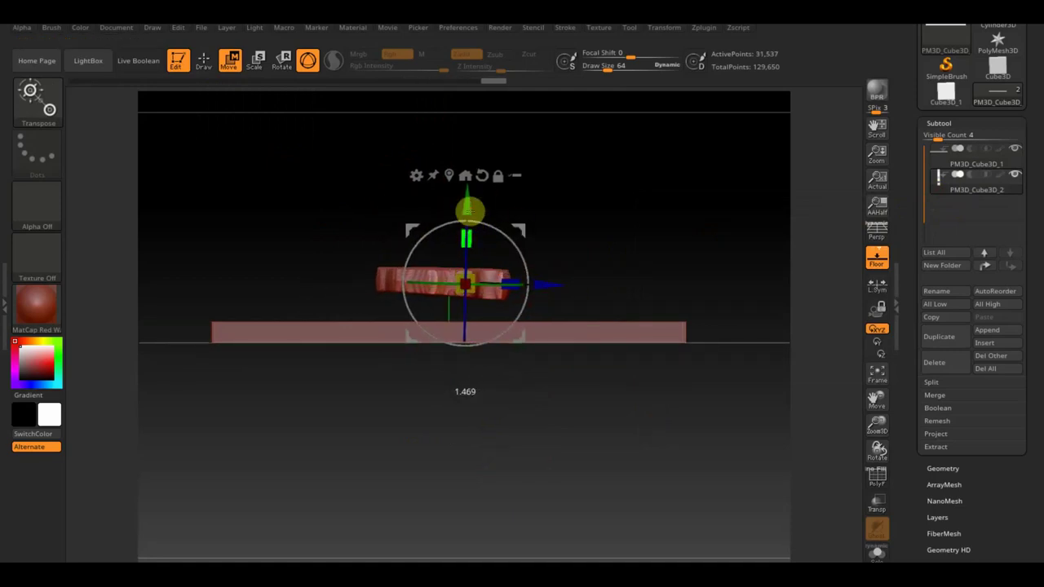
drag(468, 186, 466, 259)
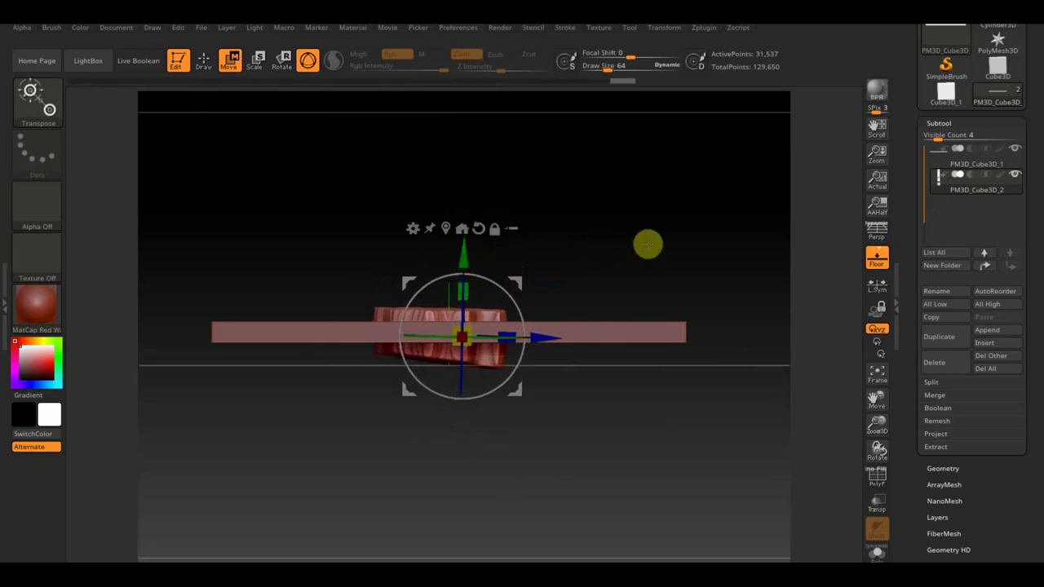
click(939, 338)
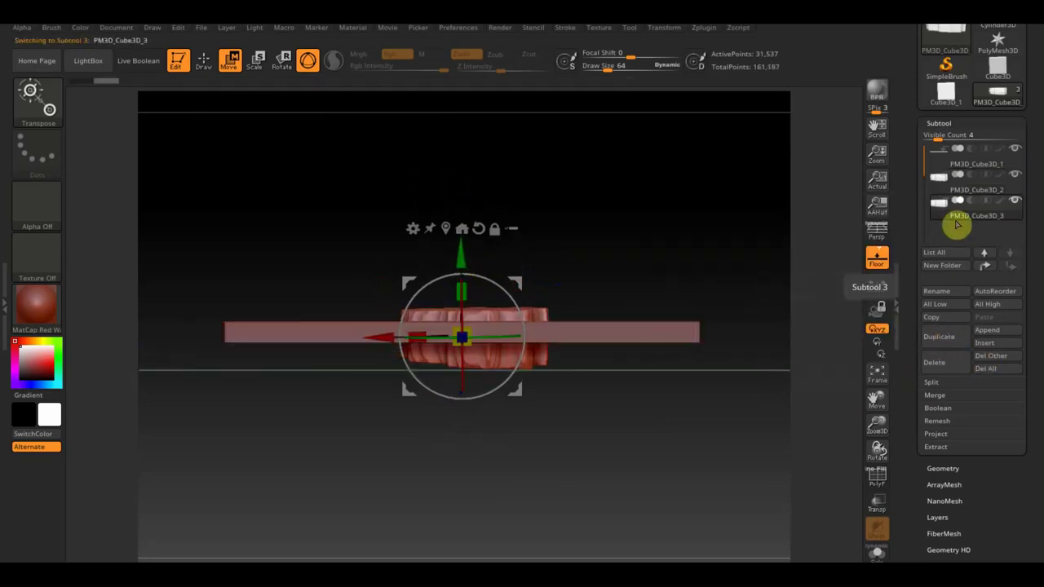
MergeDown PM3D_Cube3D_2 into the slab PM3D_Cube3D_1, confirming with OK
click(976, 180)
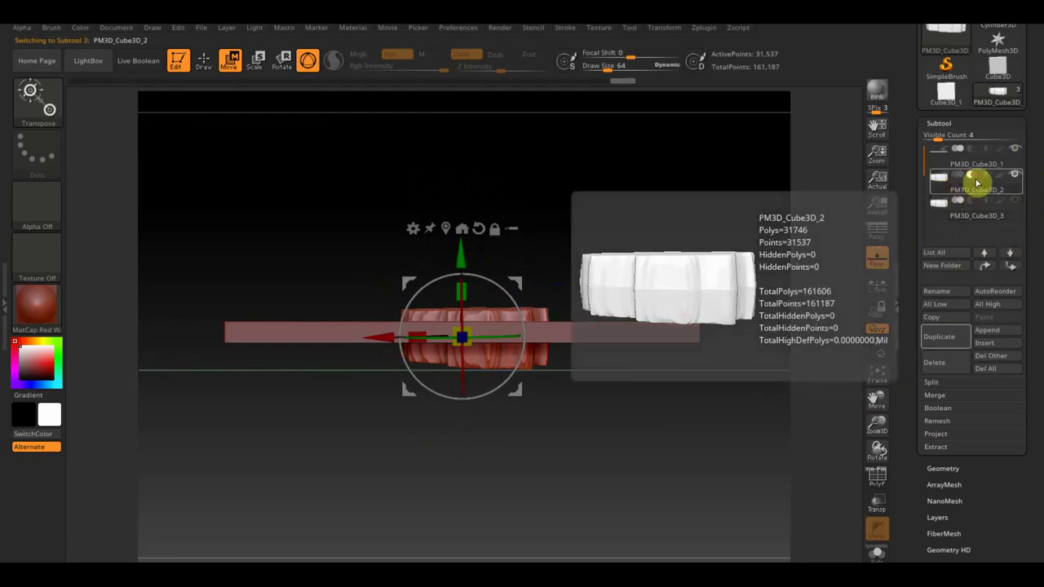
click(926, 161)
click(936, 396)
click(942, 406)
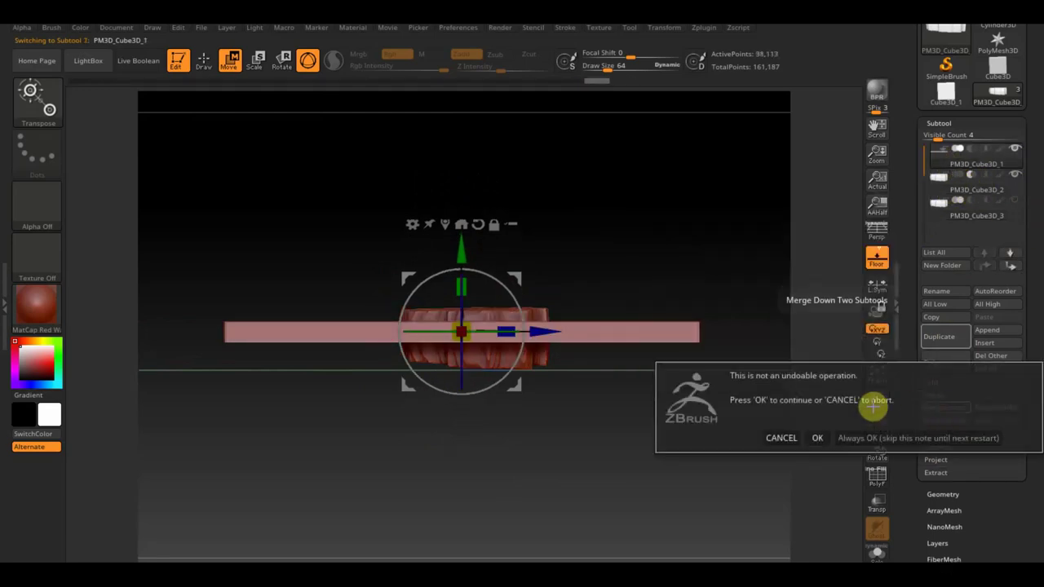
click(819, 437)
Select the PM3D_Cube3D_3 subtool and view the slab from the top
mouse_move(720, 242)
mouse_down()
mouse_move(775, 364)
mouse_move(703, 187)
mouse_move(447, 266)
mouse_up()
click(1015, 176)
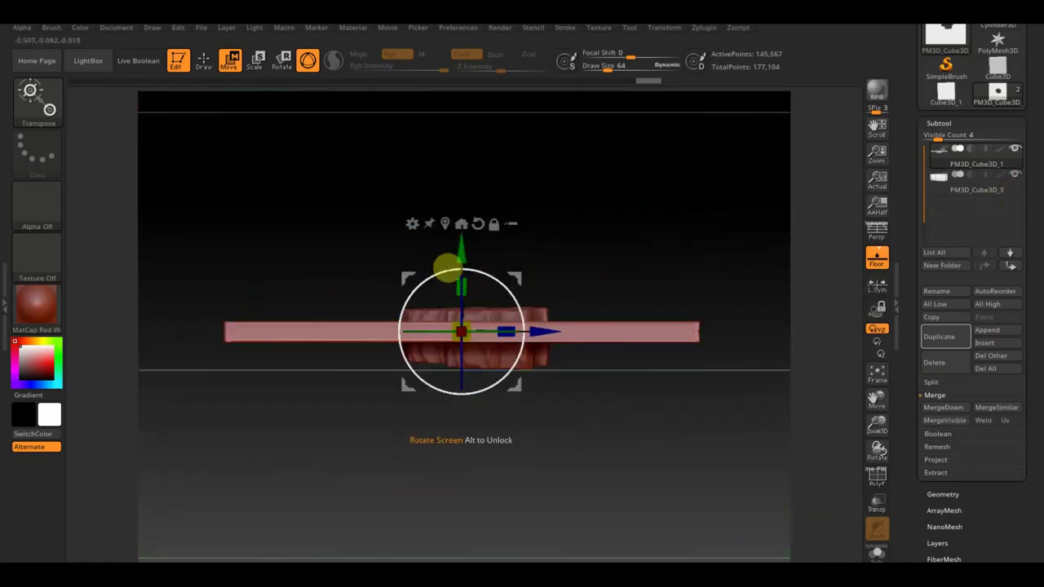
click(943, 189)
shift+drag(552, 345, 748, 335)
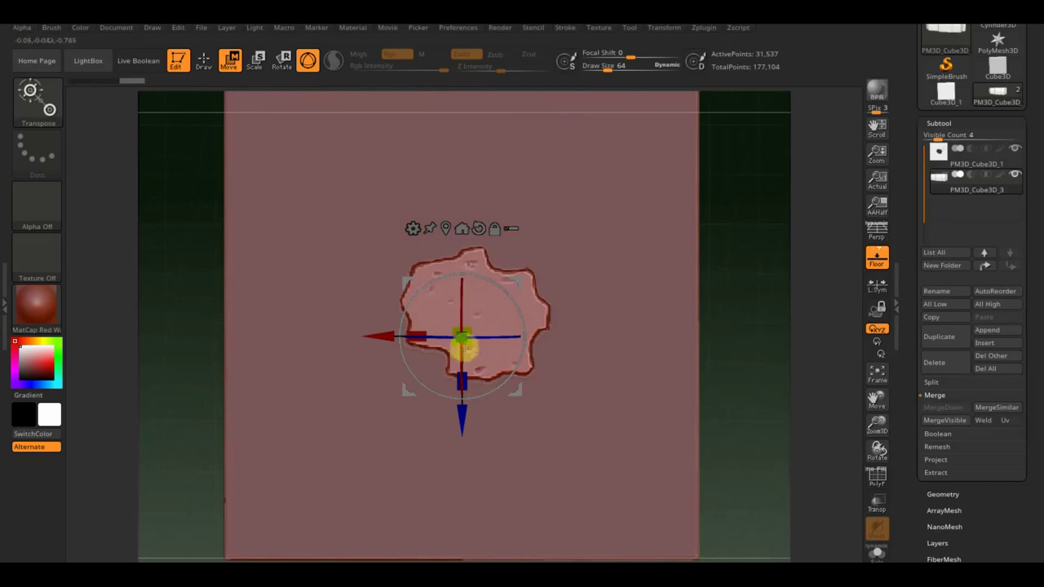
Shrink the ice-hole blob slightly and raise it a bit
drag(475, 347, 473, 346)
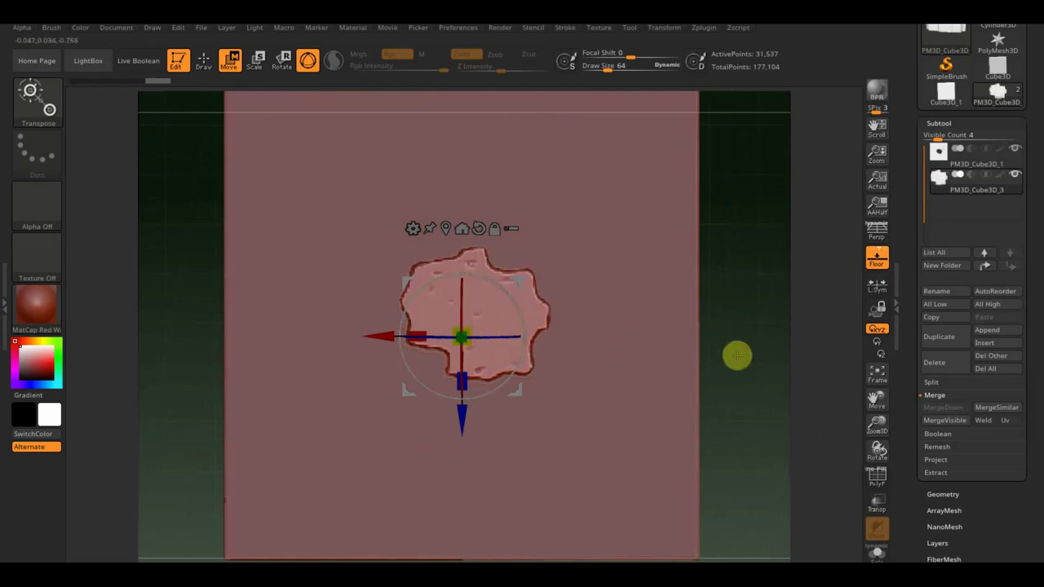
shift+drag(737, 354, 793, 327)
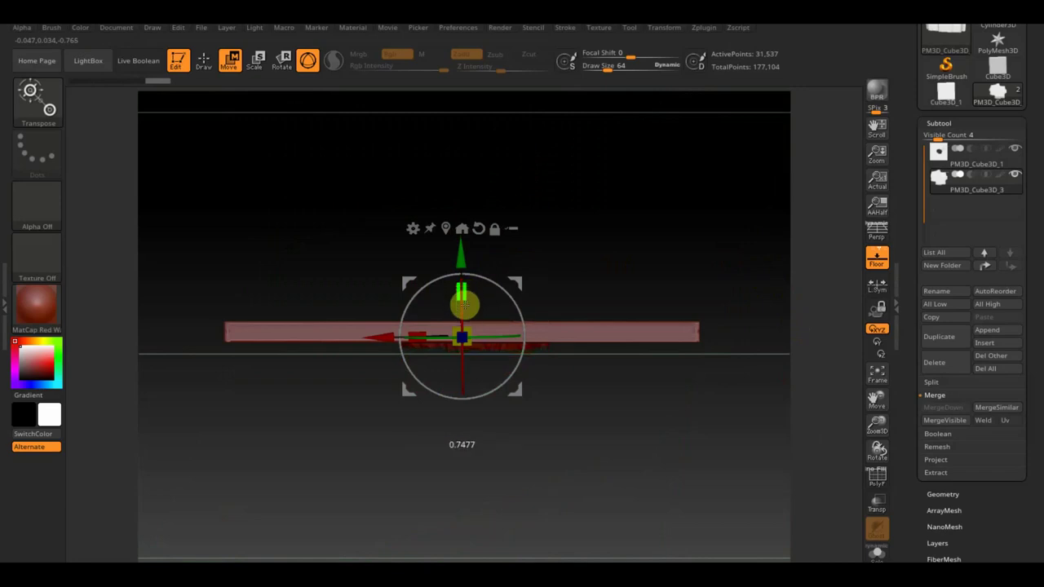
mouse_move(638, 184)
mouse_down()
mouse_move(611, 289)
mouse_move(629, 228)
mouse_up()
drag(464, 255, 461, 247)
mouse_move(570, 261)
shift+mouse_down()
mouse_move(677, 321)
mouse_move(772, 303)
shift+mouse_up()
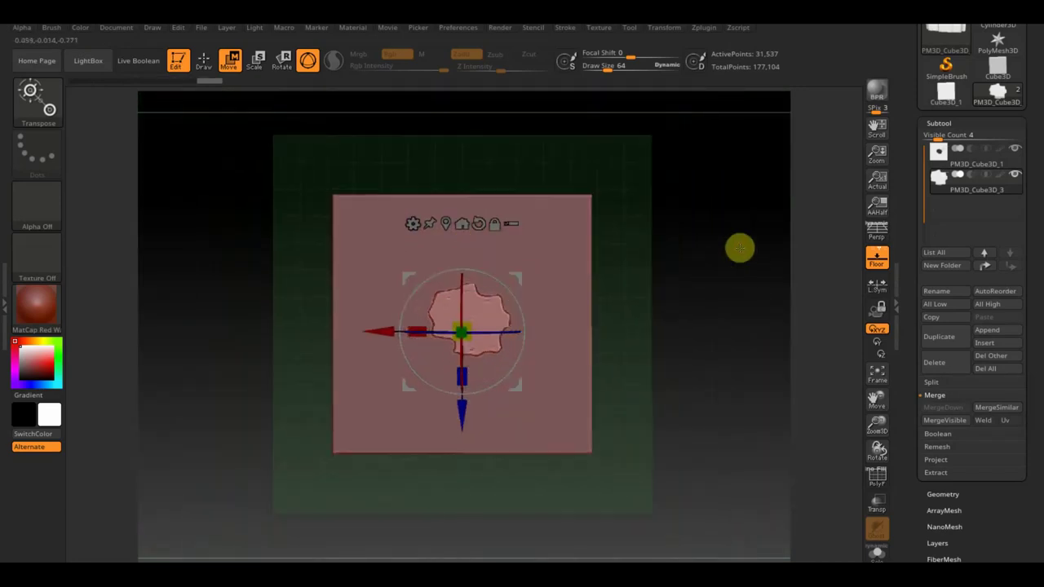
Import the wolf-on-ice reference image and add it to Spotlight over the plane
click(983, 164)
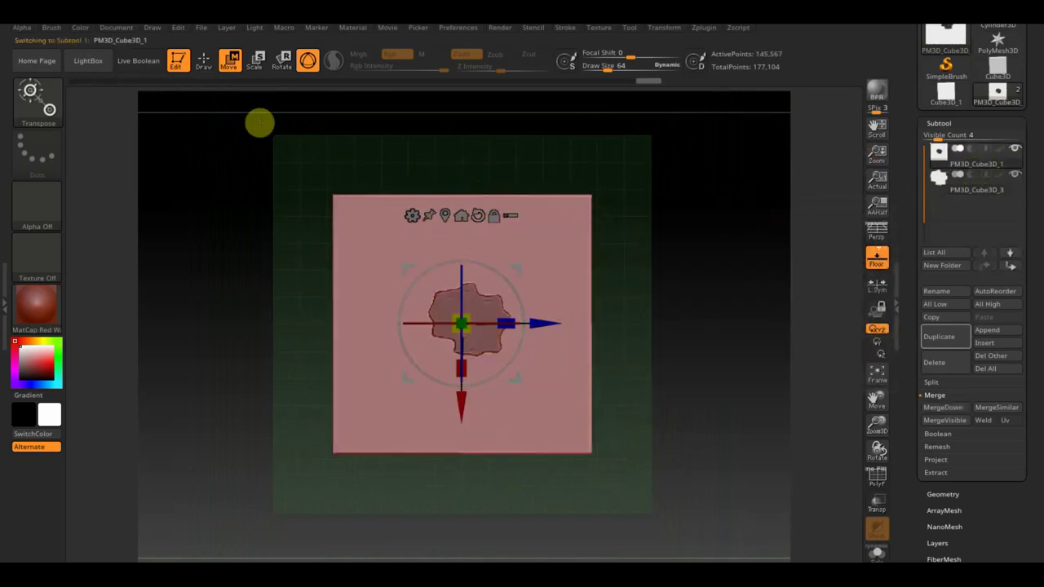
click(599, 26)
click(620, 101)
double_click(416, 310)
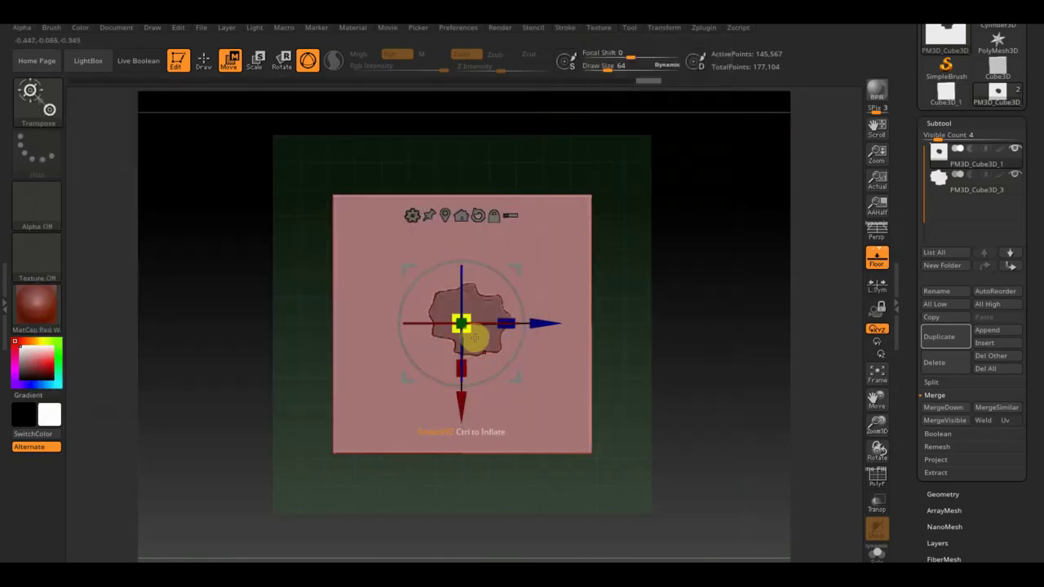
click(603, 27)
click(625, 221)
click(694, 252)
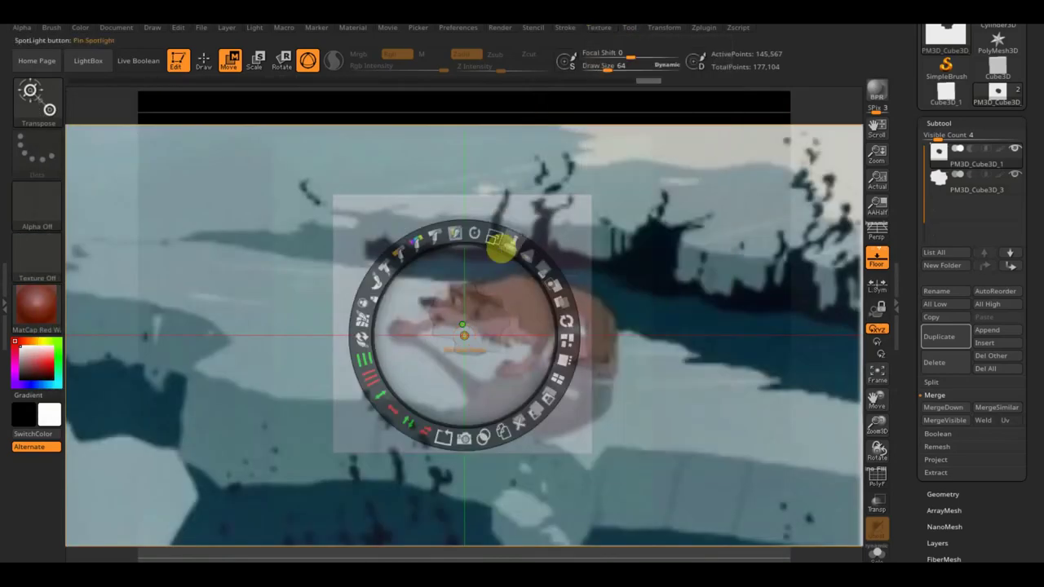
Polypaint the plane from the full-opacity reference with Rgb on, Zadd off, Draw Size 175
drag(553, 273, 554, 296)
key(shift+z)
key(shift+z)
key(q)
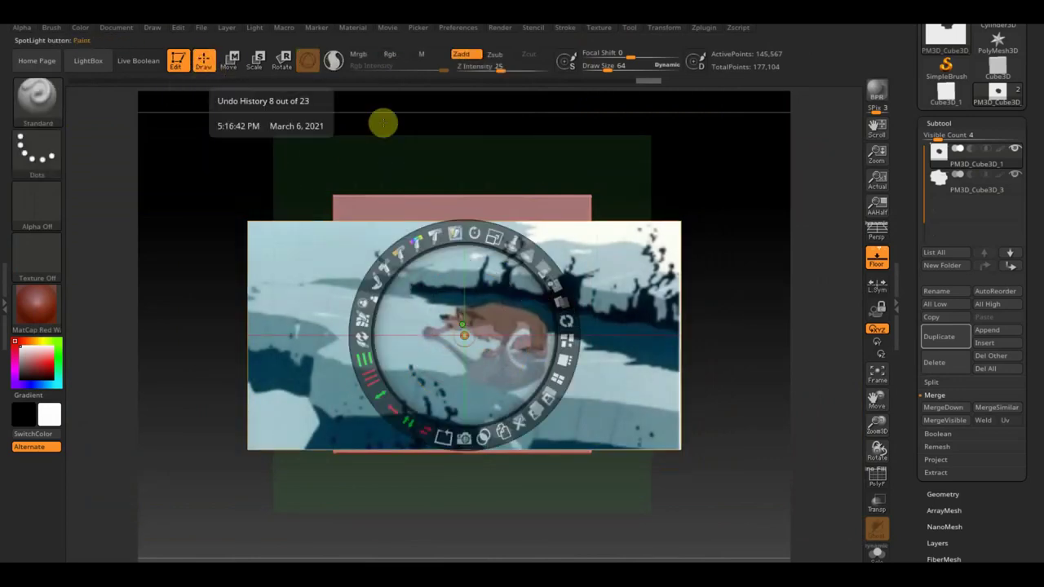
key(z)
click(412, 54)
click(461, 54)
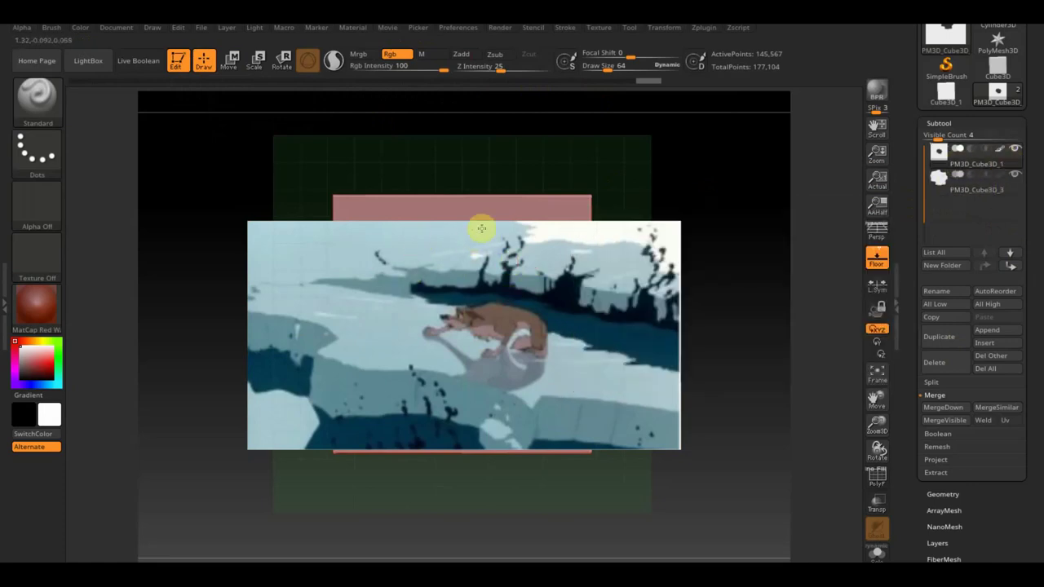
drag(607, 69, 623, 69)
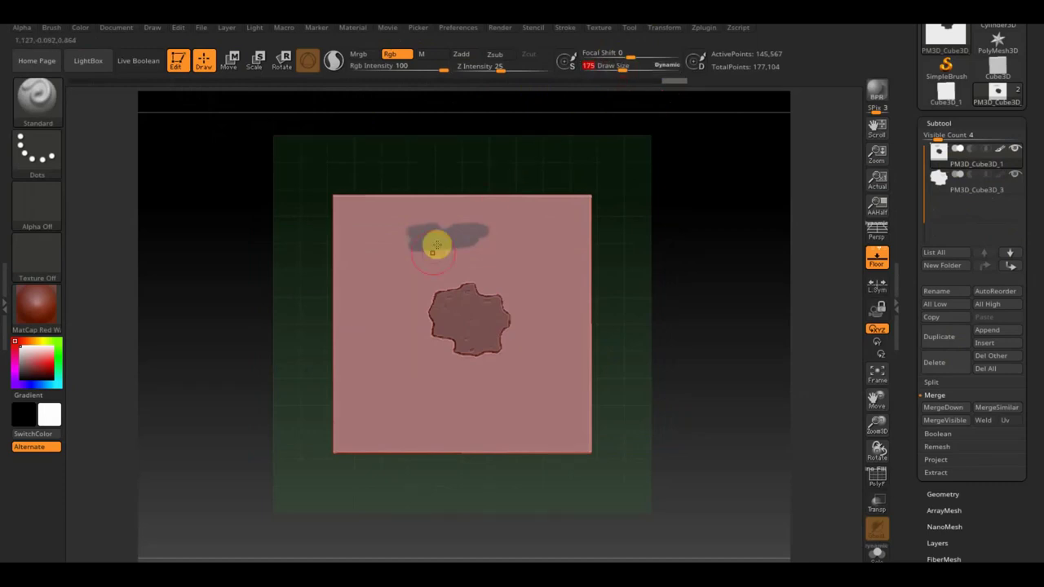
mouse_move(457, 232)
mouse_down()
mouse_move(357, 217)
mouse_move(557, 223)
mouse_move(324, 296)
mouse_move(298, 319)
mouse_move(538, 323)
mouse_move(399, 356)
mouse_move(426, 387)
mouse_move(599, 407)
mouse_up()
Give the ice-hole blob subtool the white SketchShaded2 material
click(950, 183)
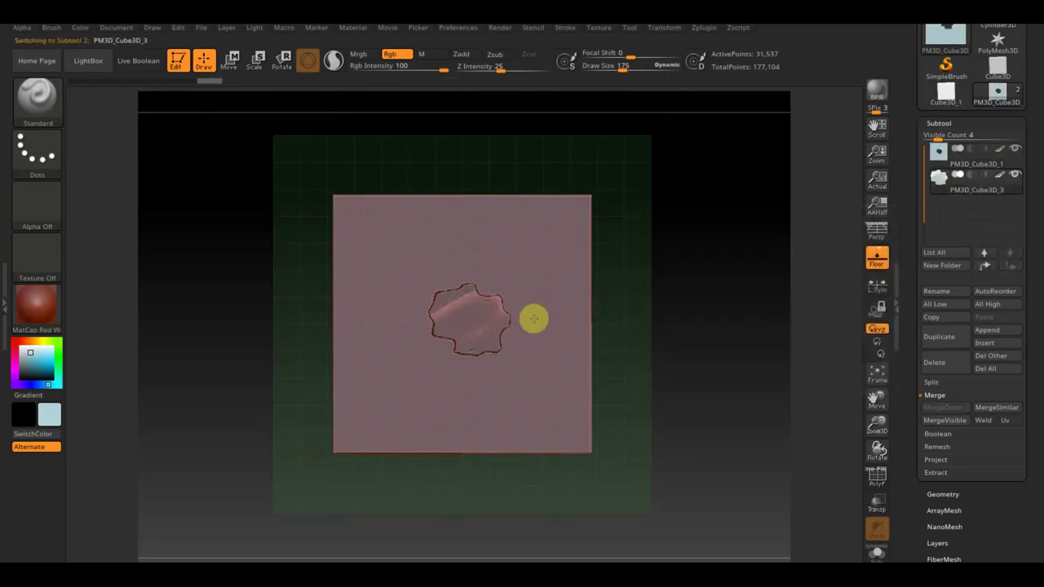
click(23, 320)
click(164, 373)
Reselect the plane subtool, toggling the Spotlight reference on and off
mouse_move(742, 362)
mouse_down()
mouse_move(734, 275)
mouse_move(688, 310)
mouse_move(386, 377)
mouse_move(700, 161)
mouse_up()
key(shift+z)
key(shift+z)
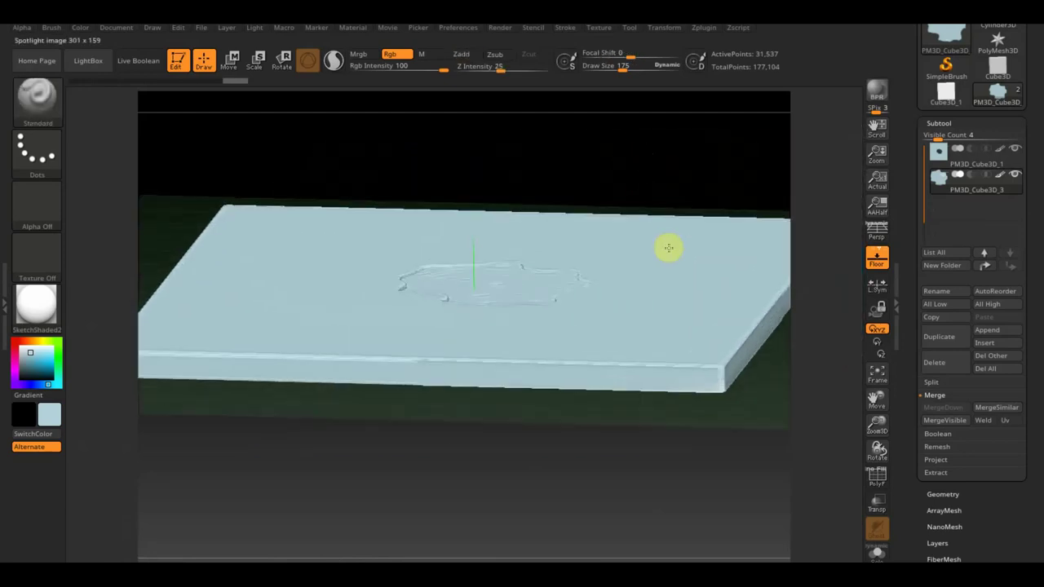
click(939, 163)
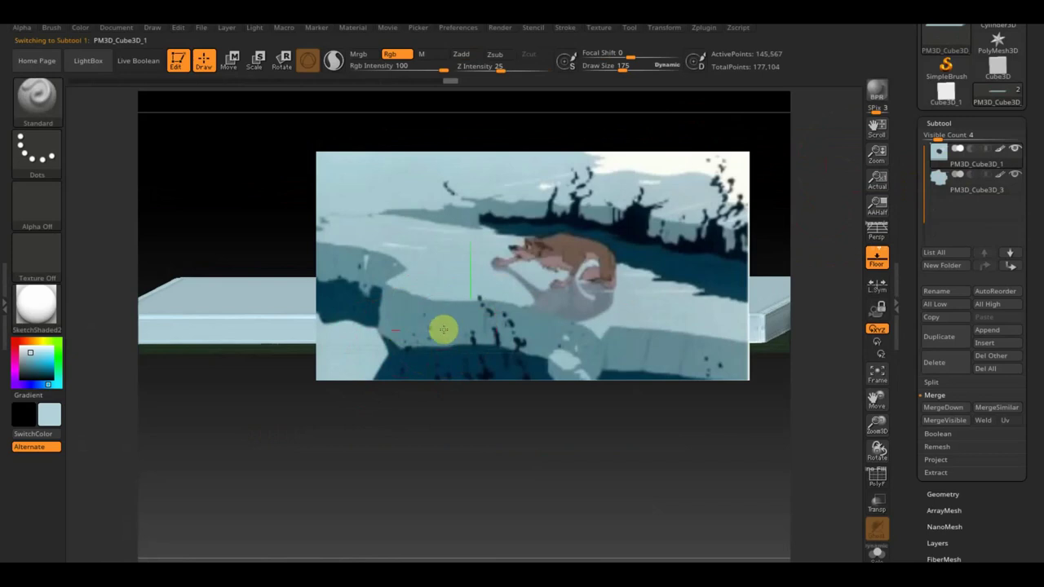
key(shift+z)
Paint the plate edge sampled teal at Draw Size 28, then roll Undo History back to step 24
key(c)
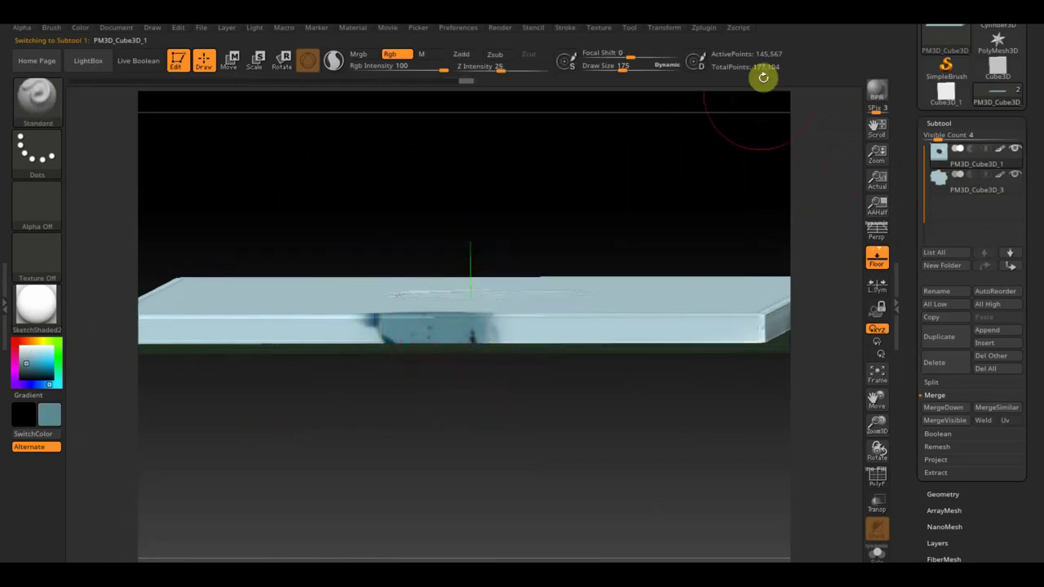
drag(624, 72, 600, 70)
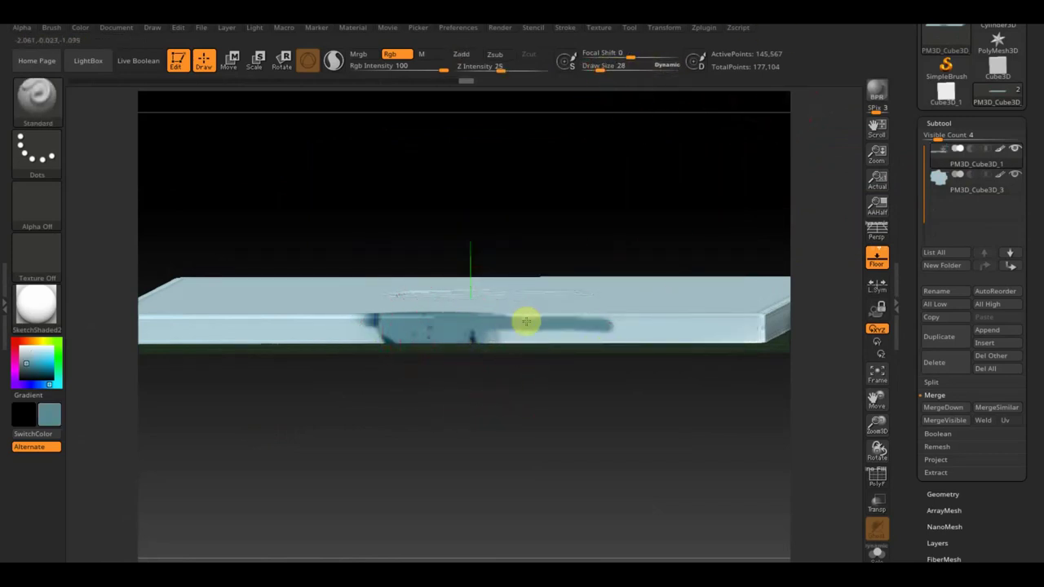
mouse_move(688, 358)
mouse_down()
mouse_move(694, 391)
mouse_move(664, 328)
mouse_up()
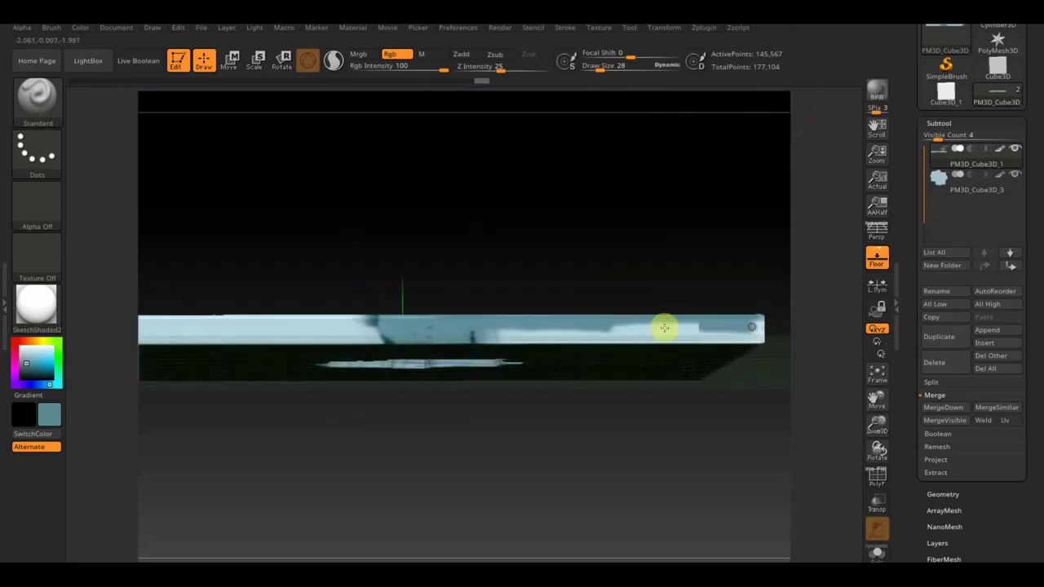
drag(760, 333, 476, 337)
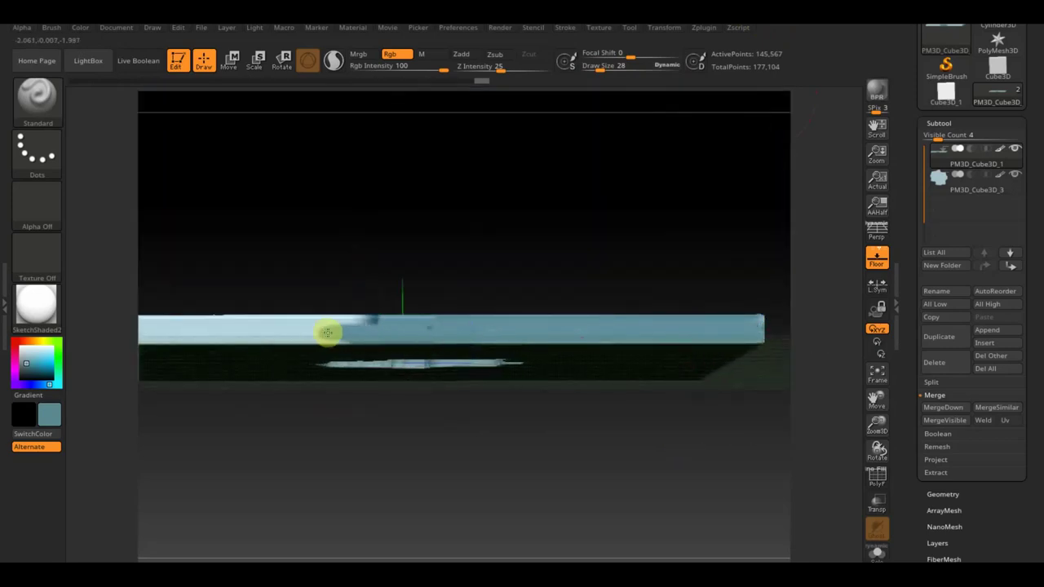
drag(327, 333, 345, 322)
mouse_move(257, 323)
mouse_down()
mouse_move(590, 454)
mouse_move(601, 443)
mouse_move(596, 416)
mouse_move(623, 418)
mouse_move(585, 419)
mouse_up()
mouse_move(424, 80)
mouse_down()
mouse_move(448, 93)
mouse_move(438, 83)
mouse_up()
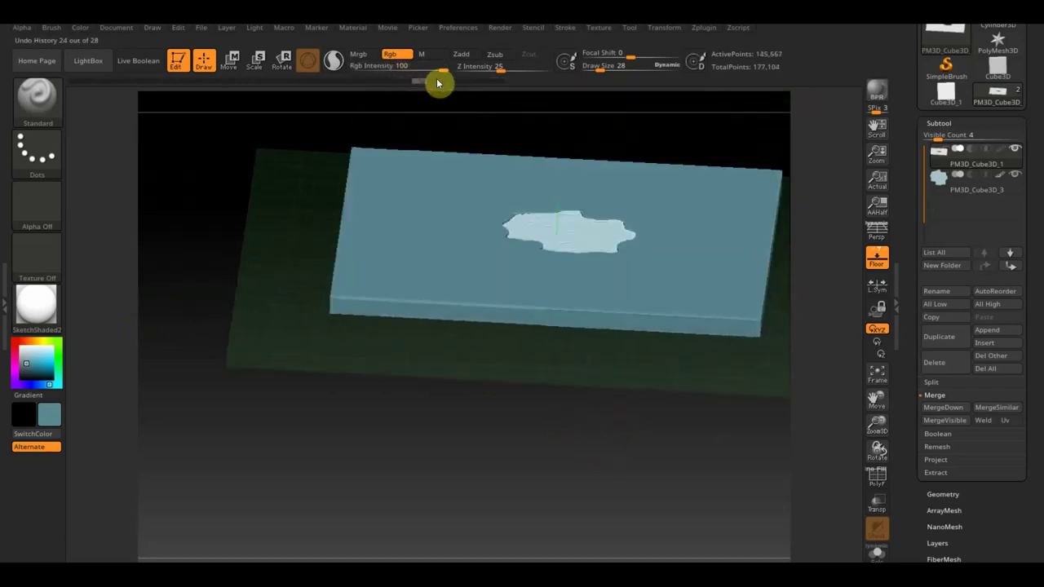
Restore the later paint state, select PM3D_Cube3D_3, hide PM3D_Cube3D_1 and orbit the floe
click(438, 82)
click(471, 81)
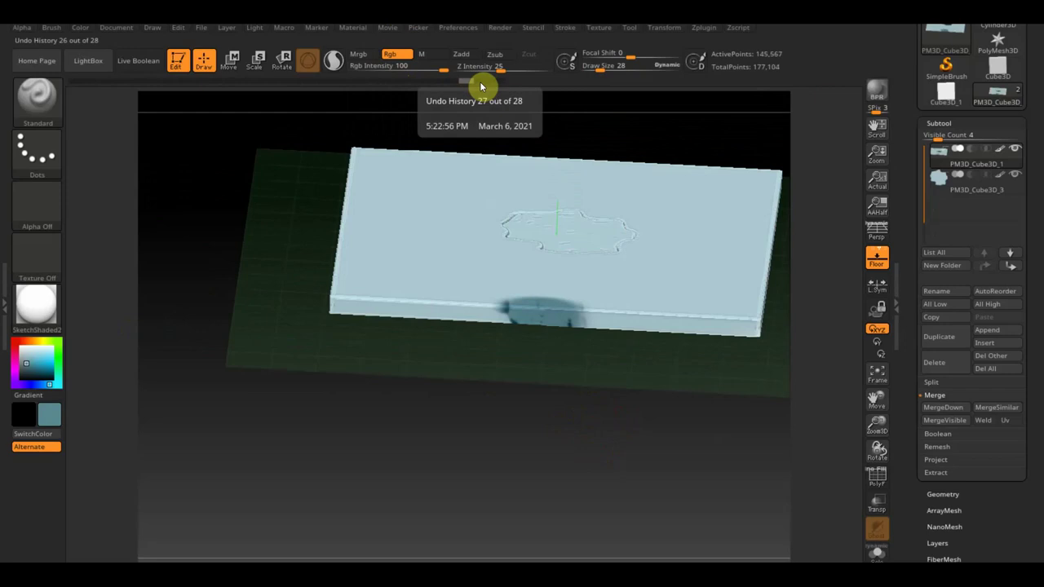
click(991, 177)
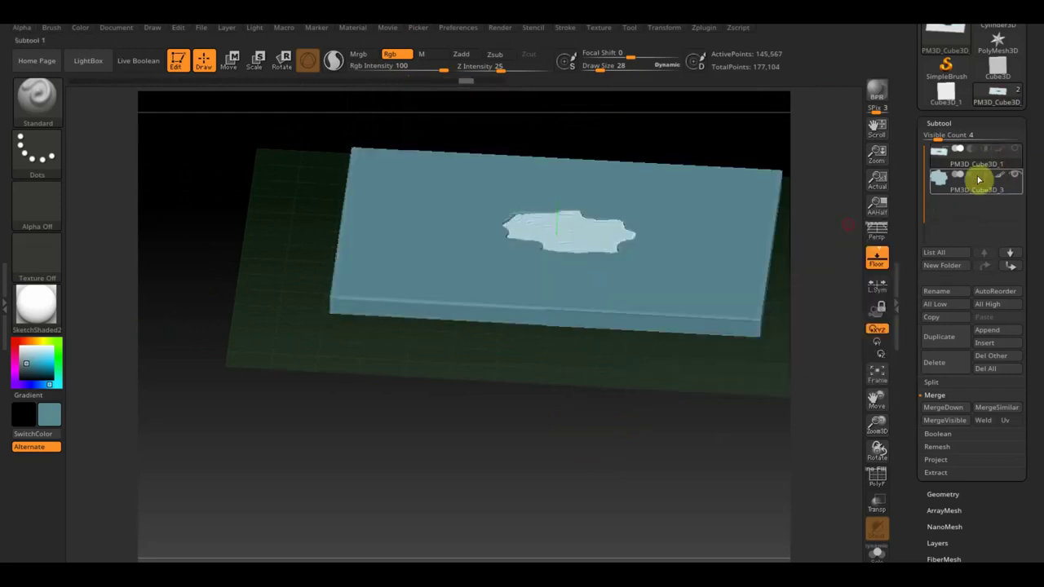
ctrl+shift+click(991, 177)
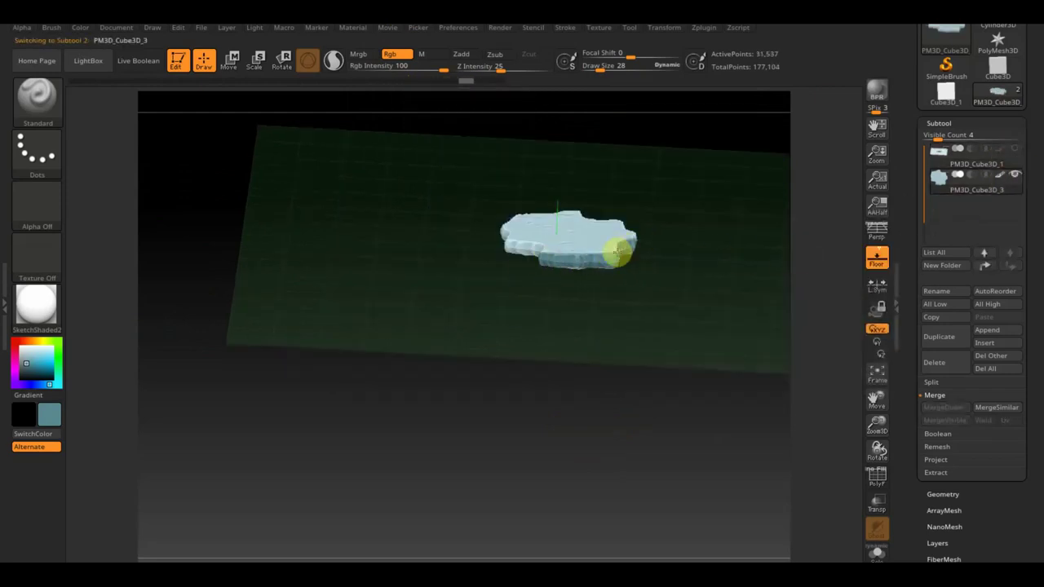
mouse_move(587, 252)
right_down()
mouse_move(632, 343)
mouse_move(677, 247)
mouse_move(509, 259)
right_up()
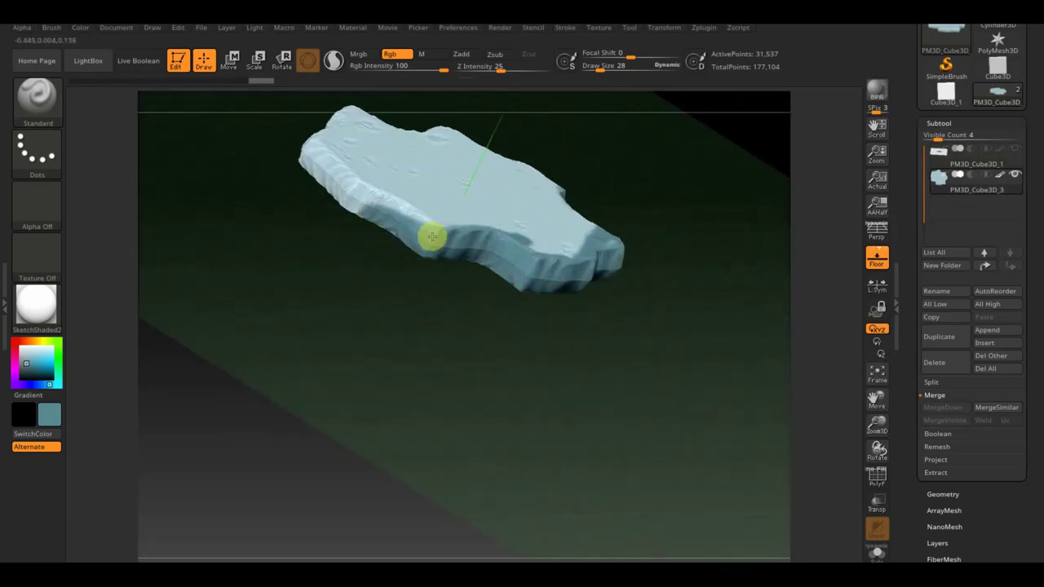
mouse_move(331, 187)
right_down()
mouse_move(428, 333)
mouse_move(489, 324)
right_up()
right_drag(312, 166, 400, 392)
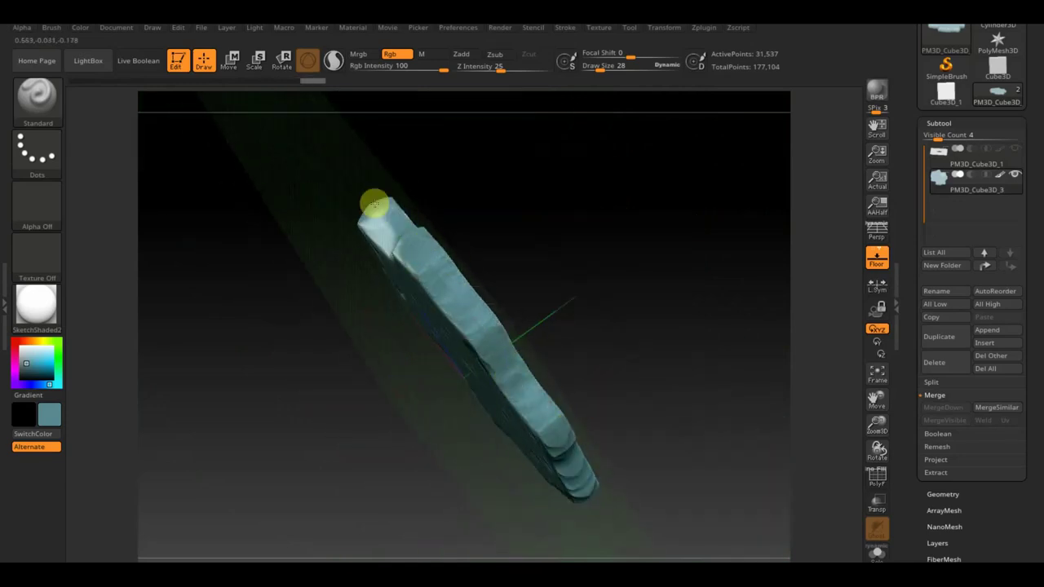
Paint over the floe's dark patches in pale blue at Draw Size 104
shift+right_drag(580, 272, 603, 163)
drag(606, 65, 613, 65)
mouse_move(477, 337)
mouse_down()
mouse_move(364, 296)
mouse_move(315, 324)
mouse_move(495, 291)
mouse_move(415, 449)
mouse_move(302, 334)
mouse_move(428, 278)
mouse_move(478, 384)
mouse_up()
right_drag(478, 384, 685, 324)
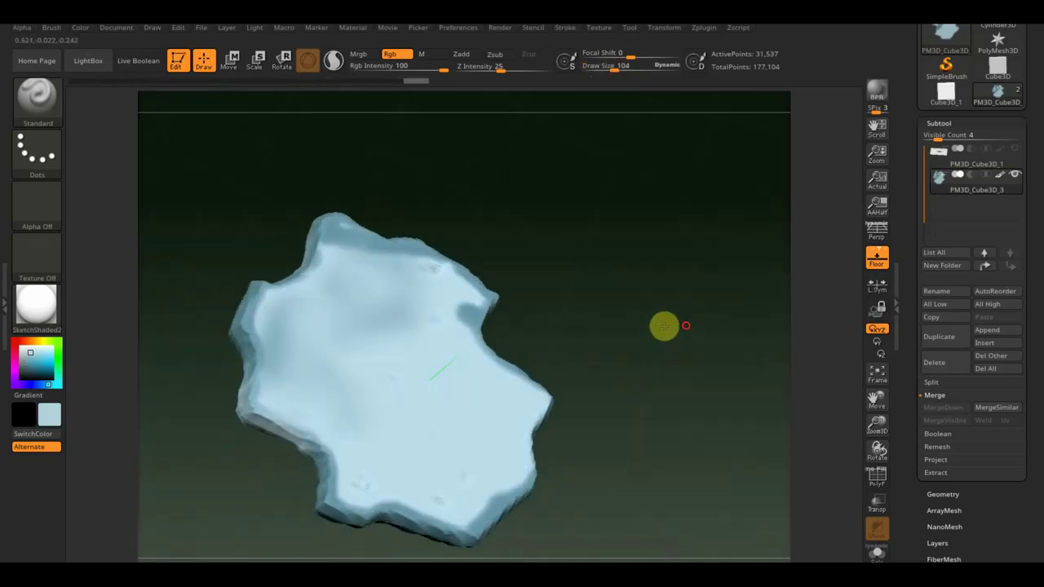
Paint the floe's lower edge pale blue and rotate to a top-down view
mouse_move(402, 300)
mouse_down()
mouse_move(478, 461)
mouse_move(366, 495)
mouse_move(421, 380)
mouse_up()
right_drag(422, 380, 707, 243)
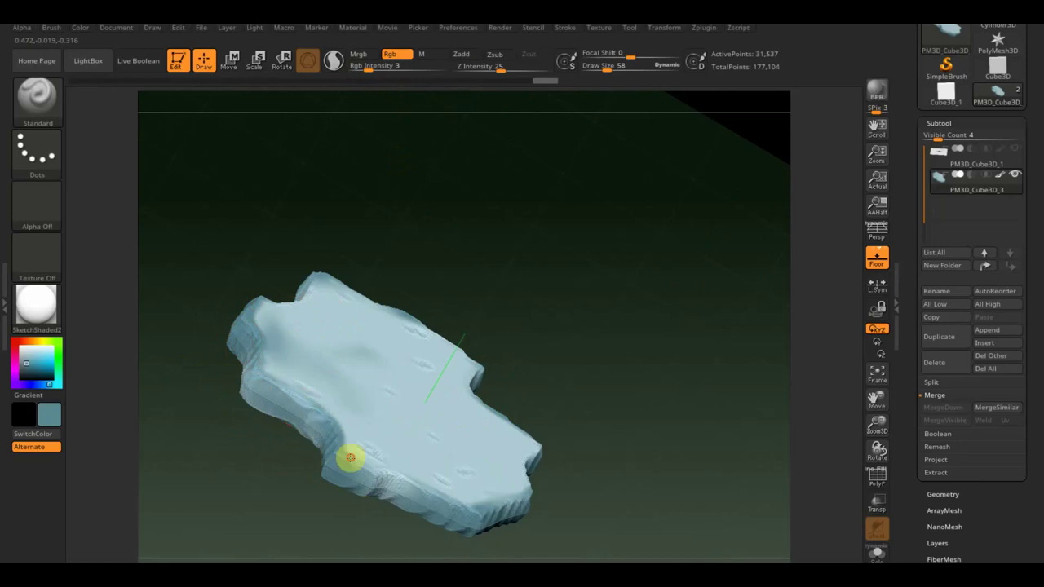
mouse_move(377, 482)
mouse_down()
mouse_move(517, 419)
mouse_move(540, 295)
mouse_up()
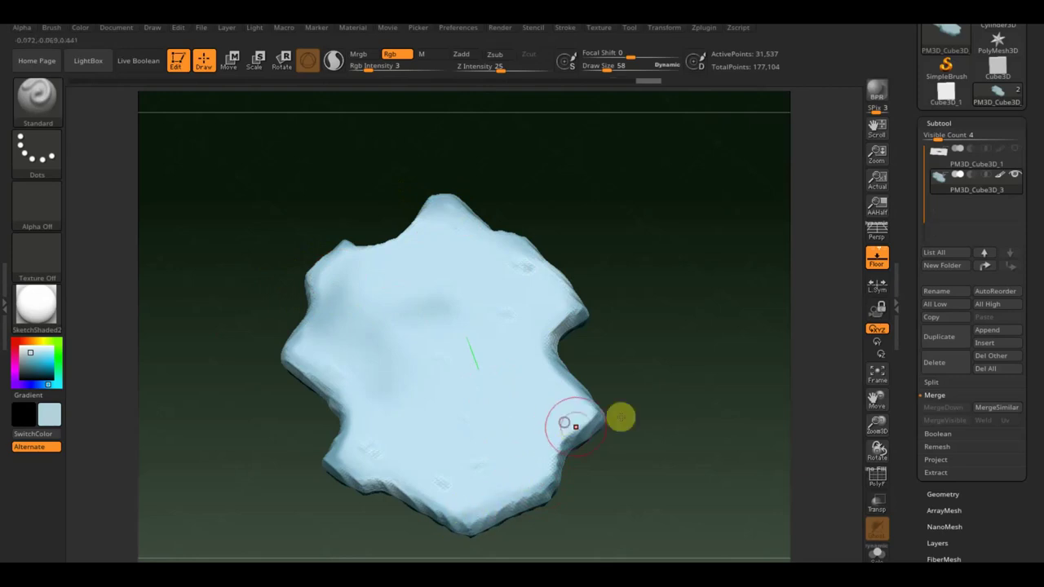
Select PM3D_Cube3D_1 in the Subtool list to show the ice plate with its hole again
click(939, 151)
drag(834, 368, 613, 71)
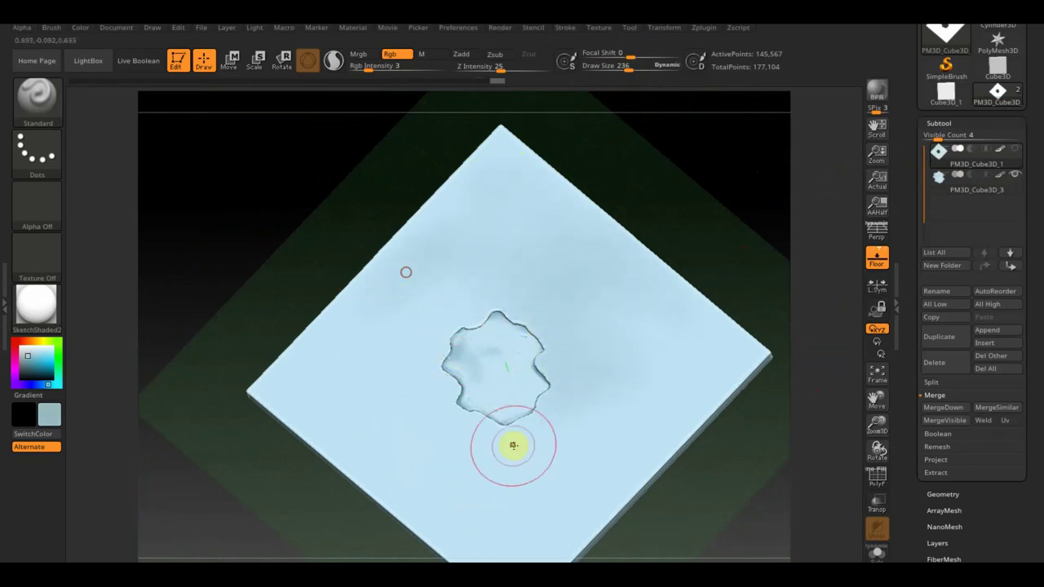
mouse_move(762, 301)
mouse_down()
mouse_move(753, 138)
mouse_move(715, 254)
mouse_move(699, 225)
mouse_move(729, 312)
mouse_move(759, 327)
mouse_up()
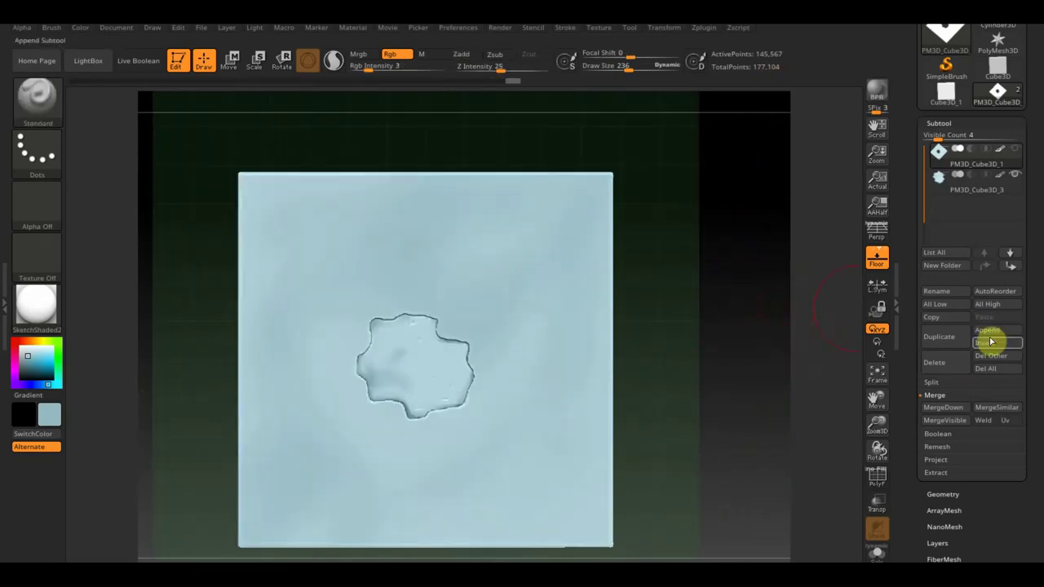
click(960, 489)
Duplicate the plate subtool and run ProjectAll to project the old detail, removing the grid pattern
click(940, 321)
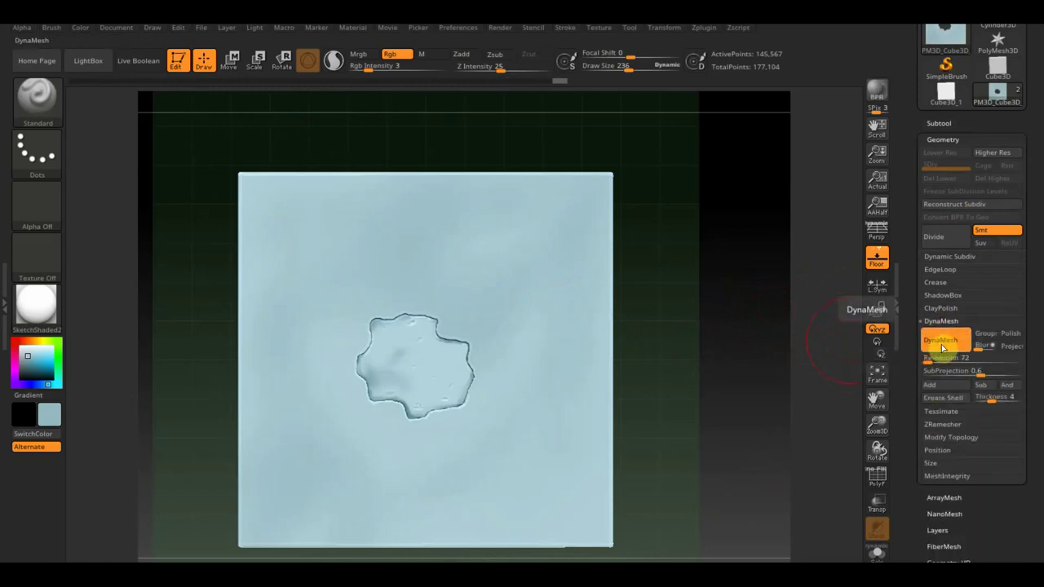
click(939, 124)
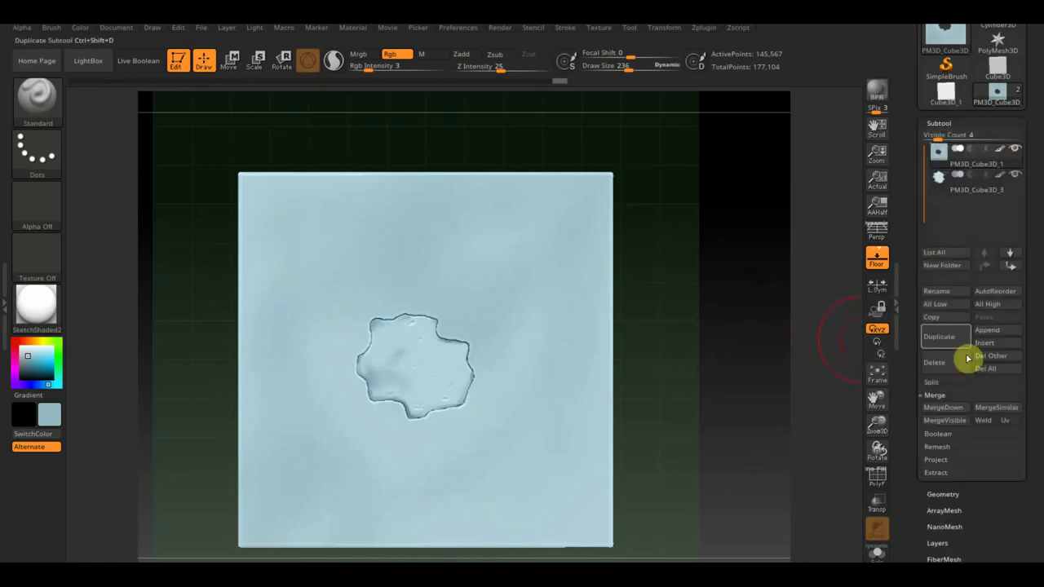
click(939, 336)
scroll(1033, 415, down, 2)
click(948, 77)
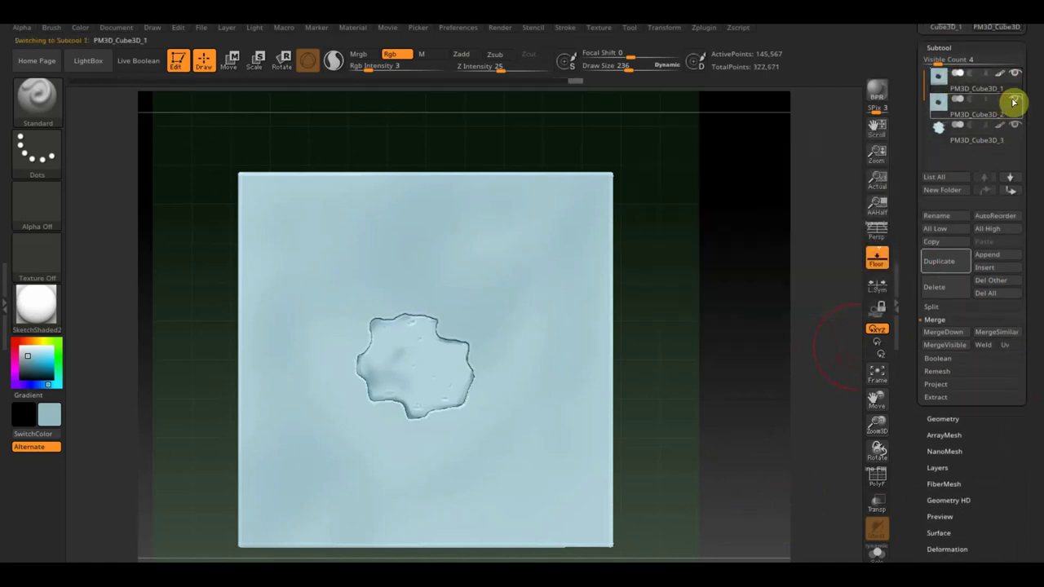
click(946, 420)
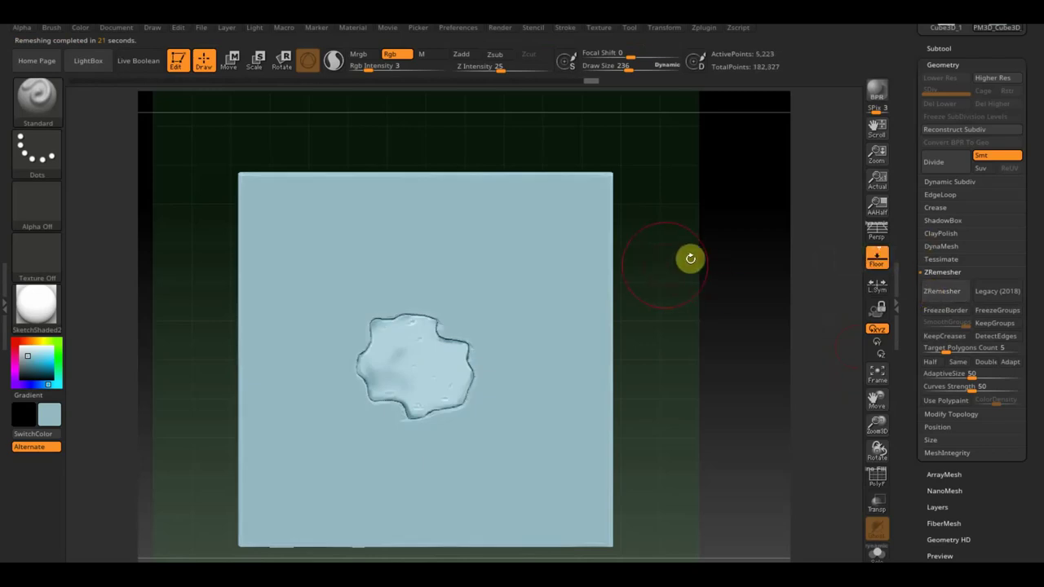
click(939, 48)
click(1016, 100)
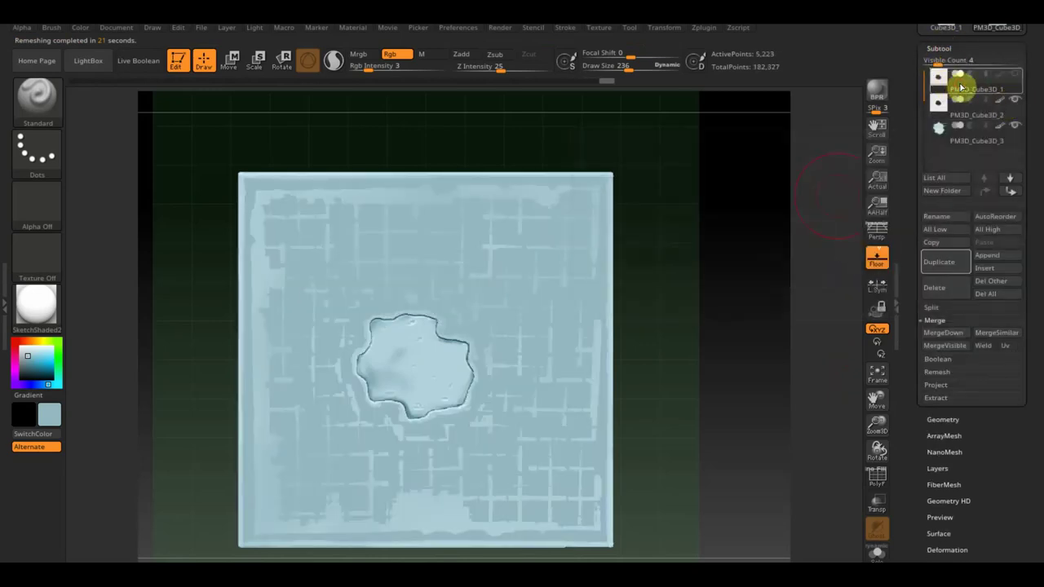
click(935, 384)
click(938, 383)
click(780, 414)
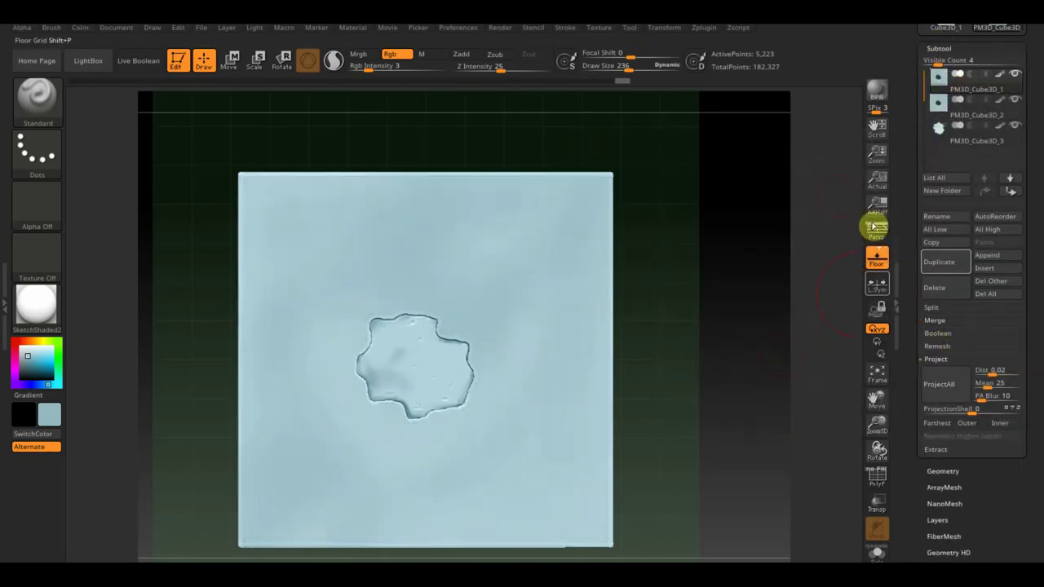
Delete PM3D_Cube3D_2, duplicate the ice piece and ZRemesh it to 7,159 points
click(955, 105)
click(938, 288)
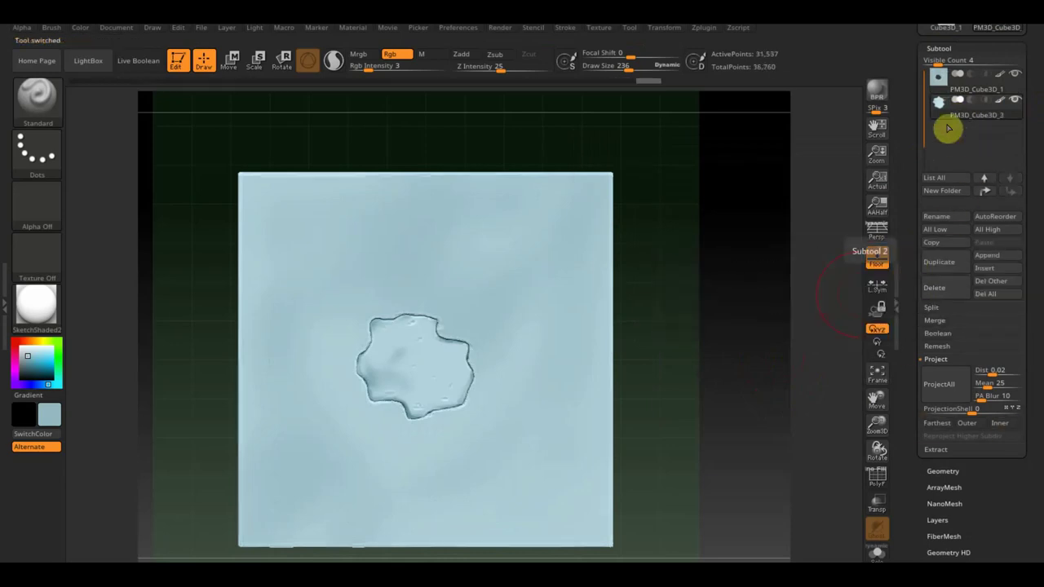
click(939, 261)
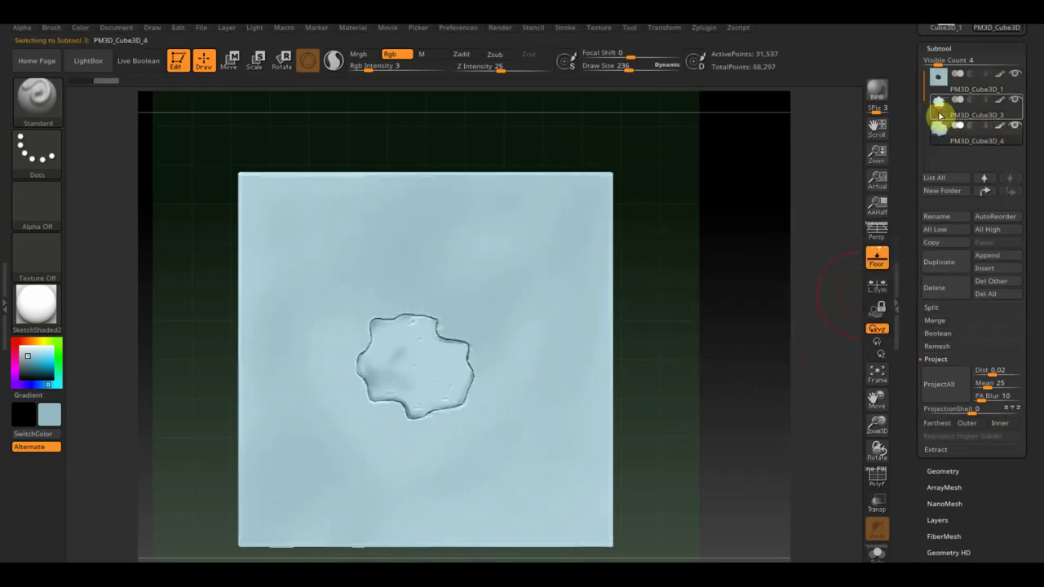
click(944, 471)
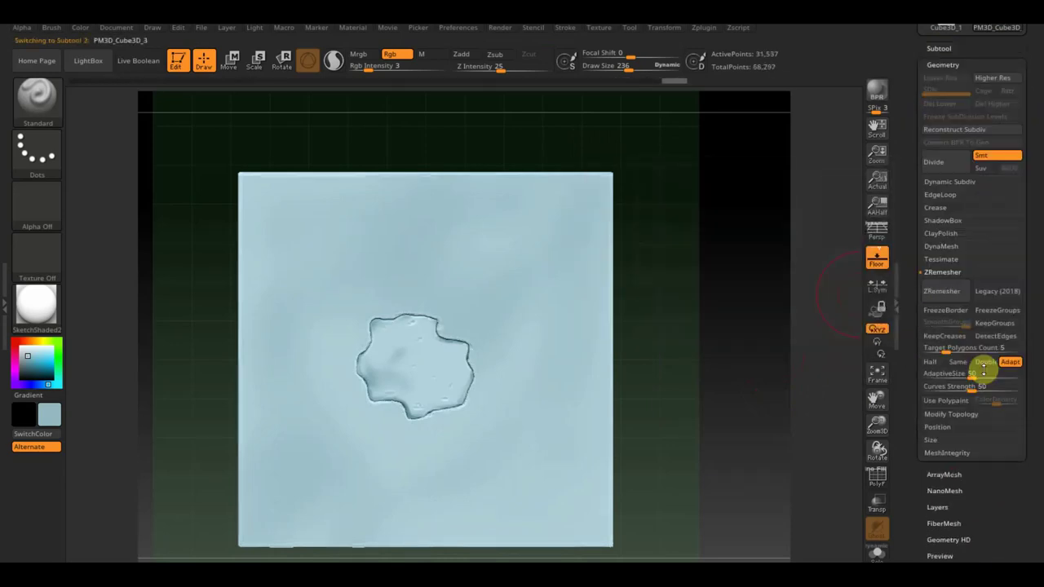
click(941, 291)
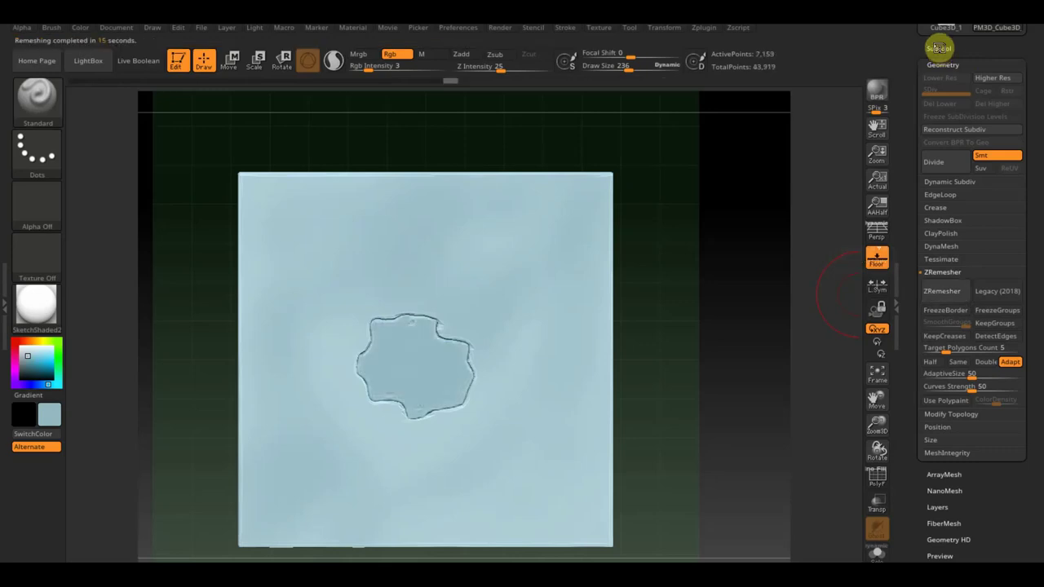
Delete the leftover duplicate subtool and run UV Master's Work On Clone on the ice piece
click(962, 46)
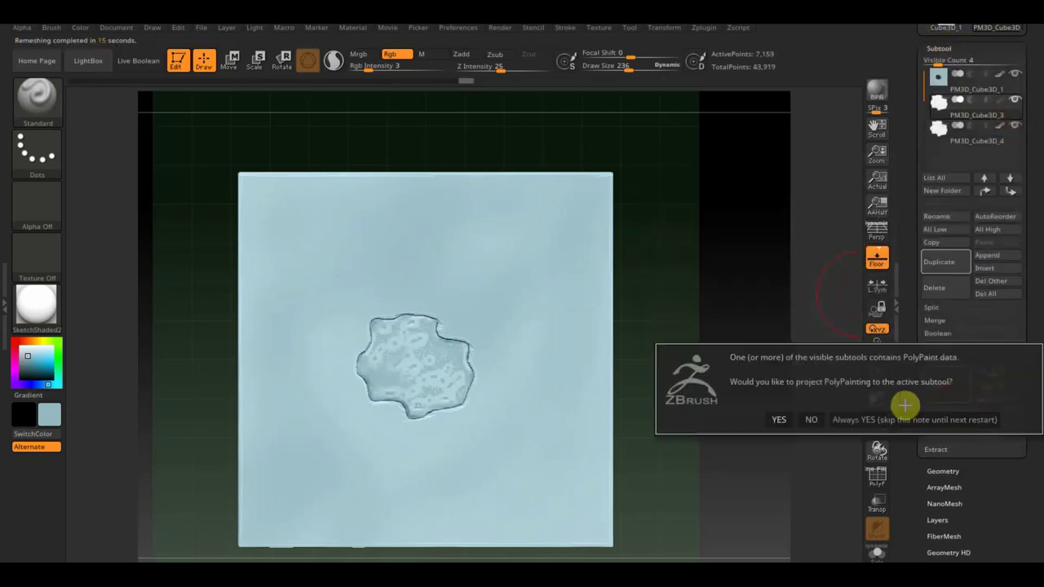
click(955, 289)
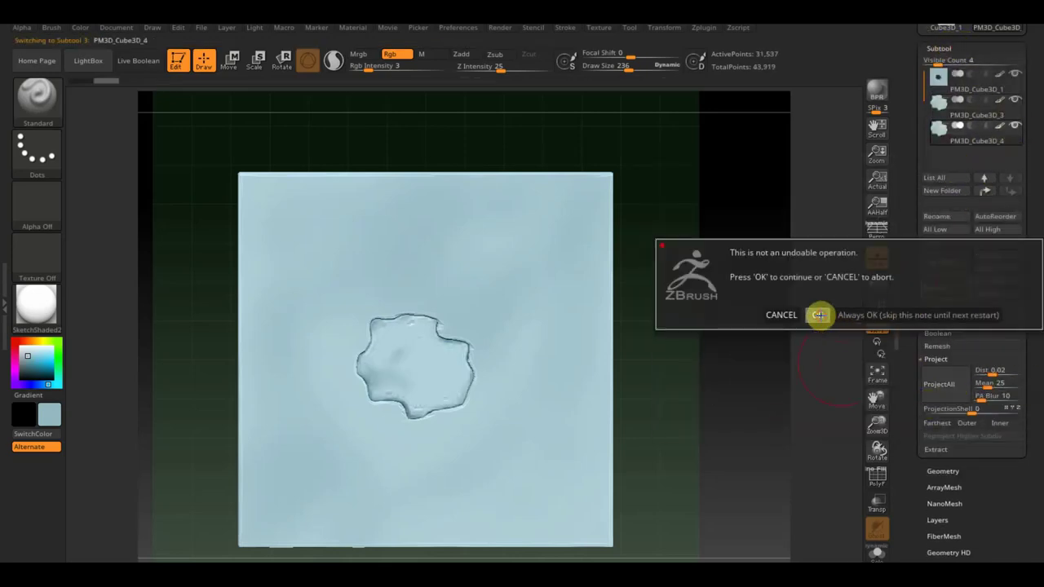
click(821, 313)
click(703, 27)
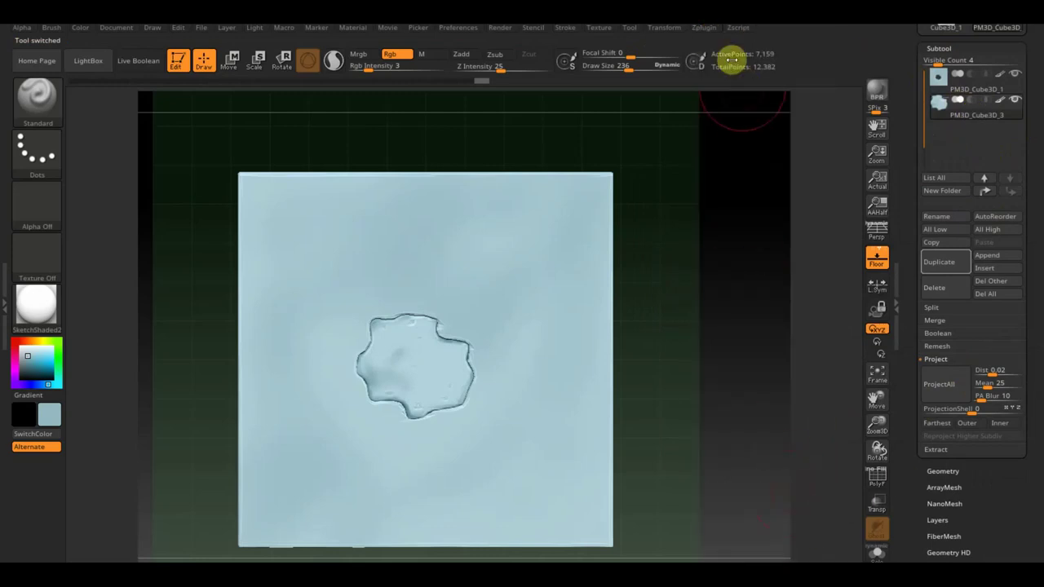
click(703, 27)
click(737, 330)
click(736, 314)
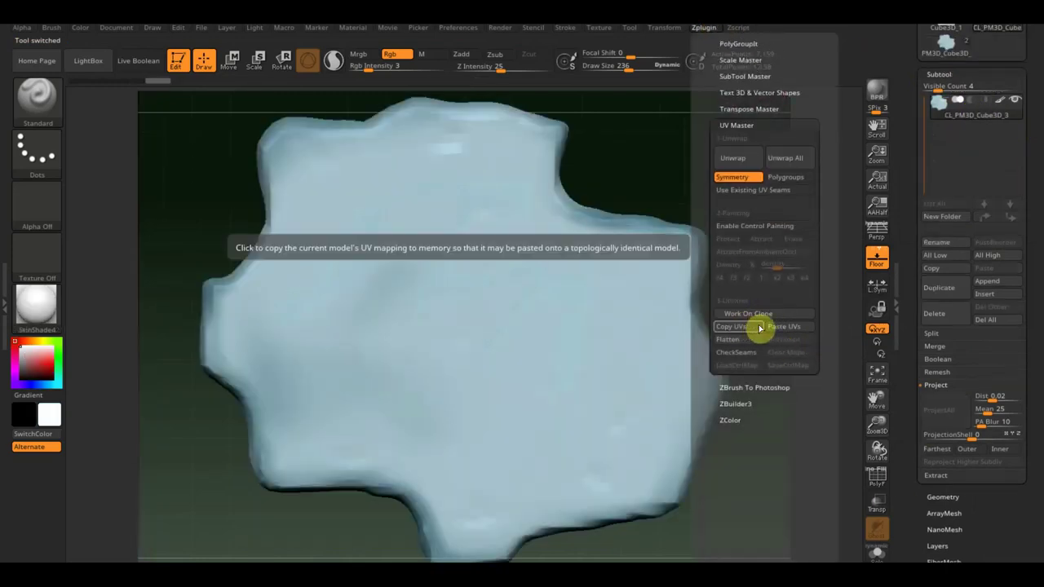
Unwrap the ice piece clone's UVs into one island and copy them
click(732, 158)
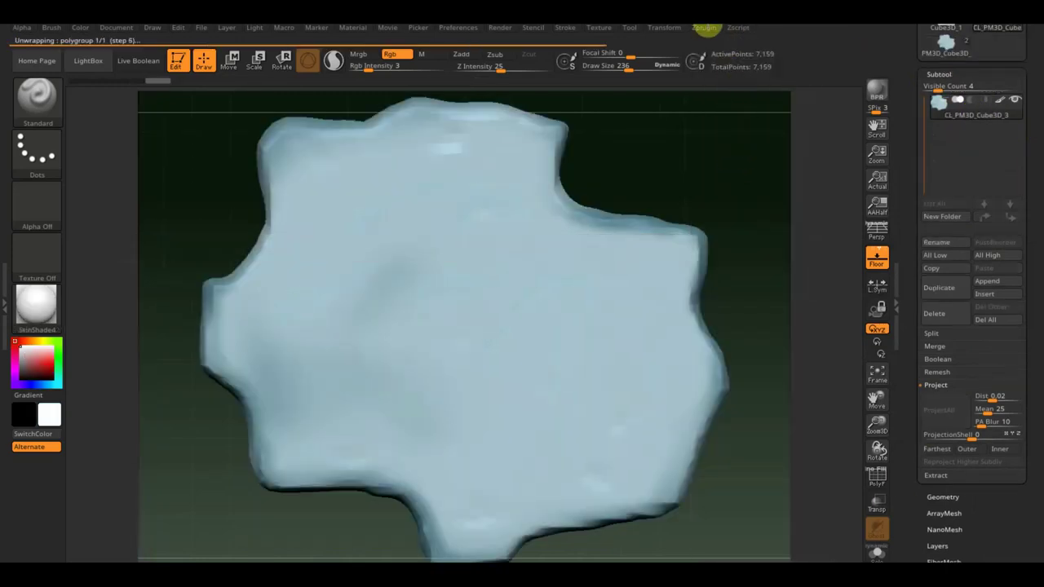
click(711, 37)
scroll(810, 517, down, 3)
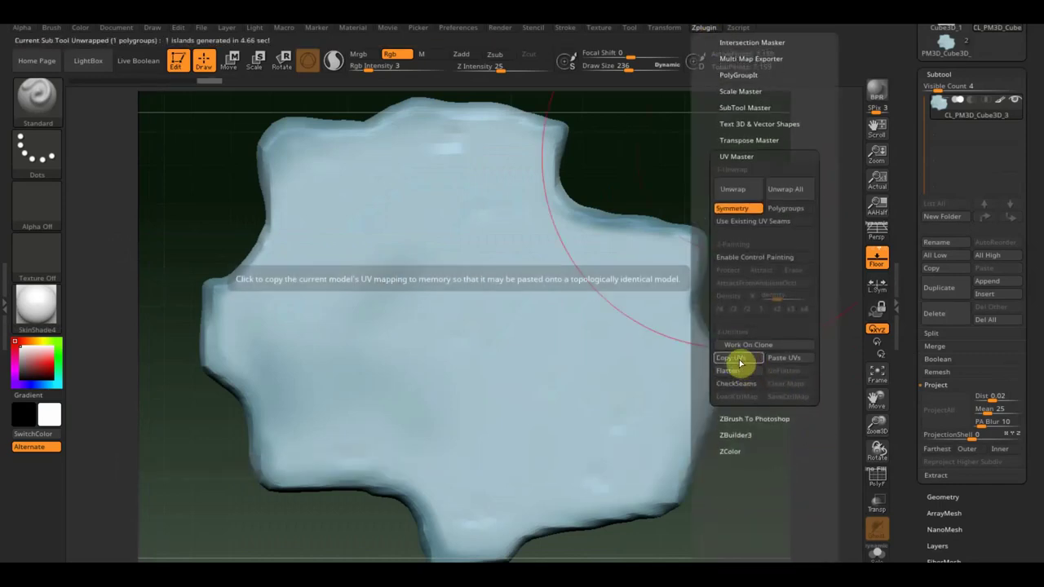
click(736, 362)
scroll(970, 228, up, 3)
Return to the original ice piece, apply the copied UVs, and start the OBJ mesh export
click(945, 216)
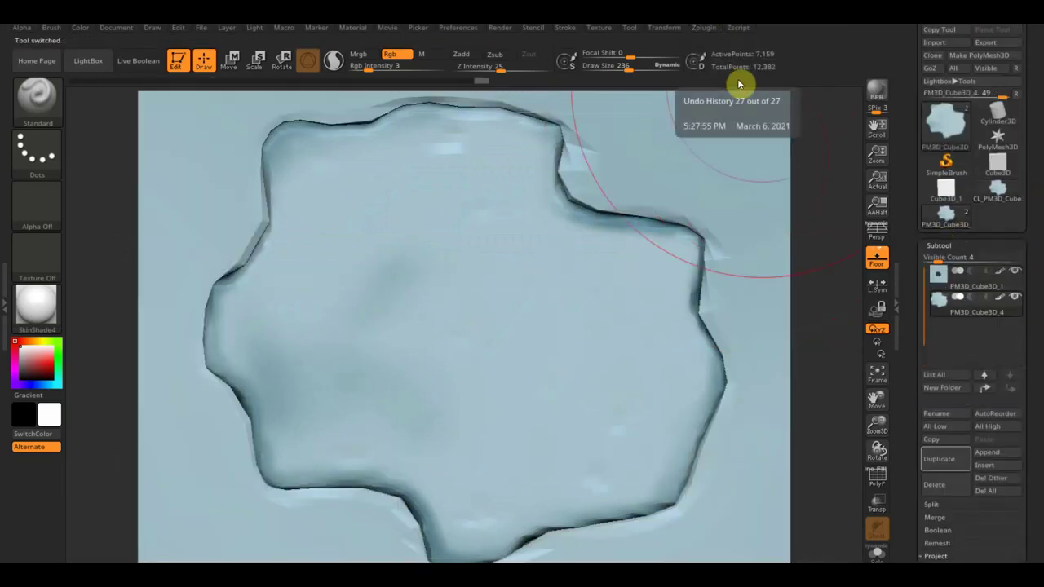
click(699, 36)
scroll(824, 422, down, 2)
scroll(948, 345, down, 5)
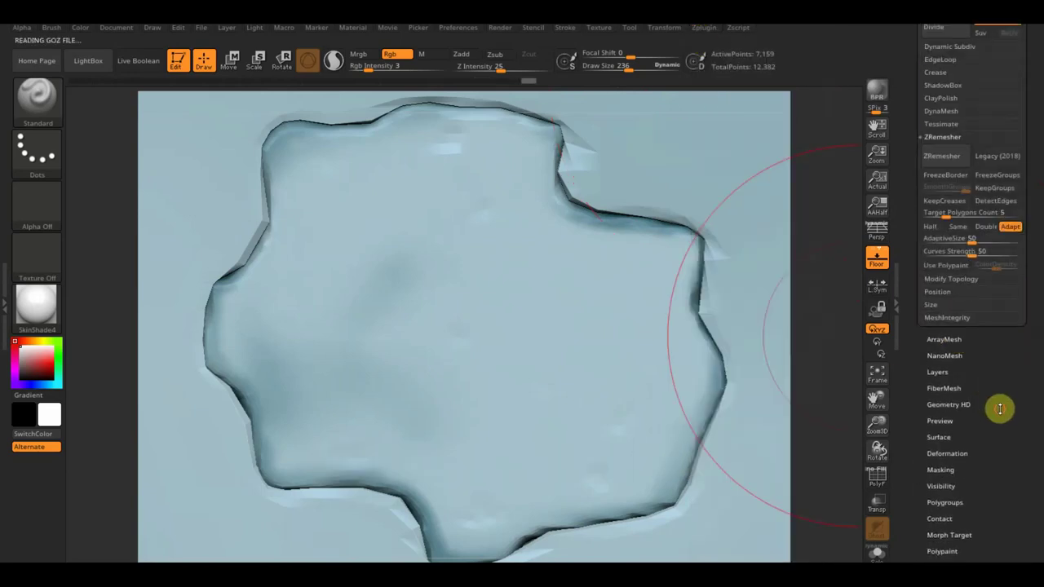
scroll(998, 391, down, 3)
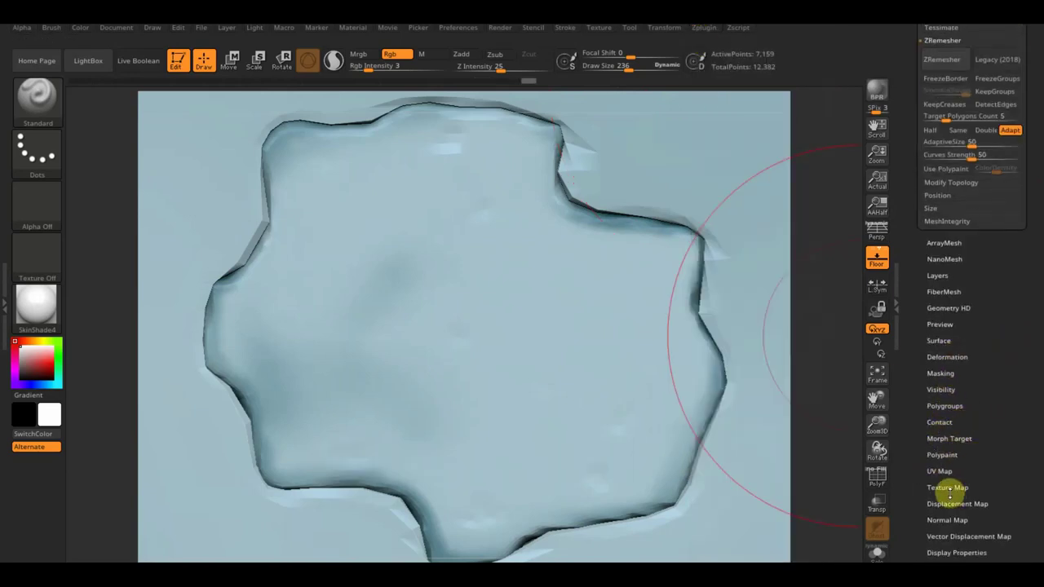
click(948, 488)
click(929, 186)
scroll(1025, 201, up, 8)
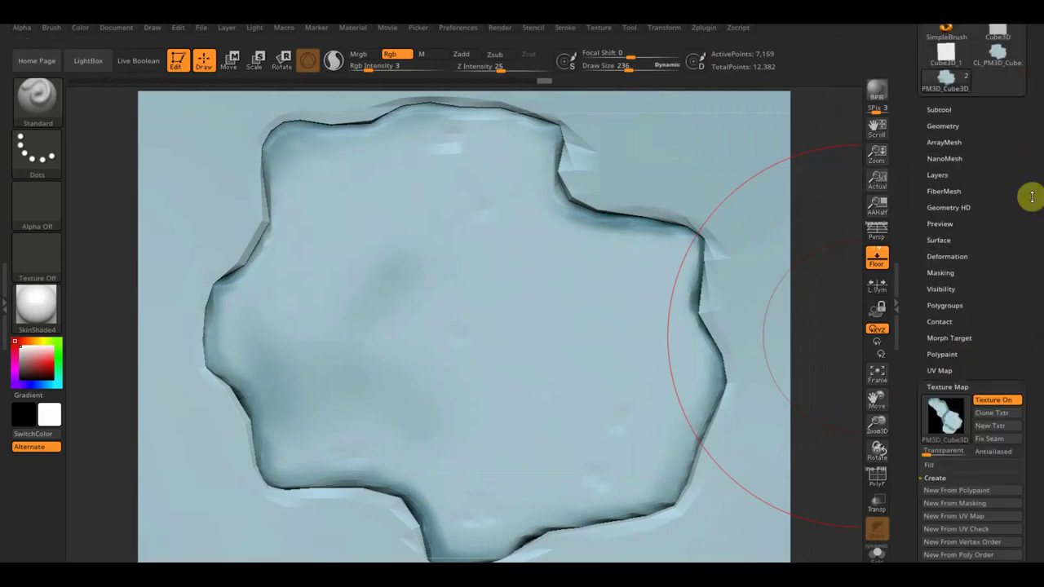
scroll(1011, 163, up, 5)
click(988, 88)
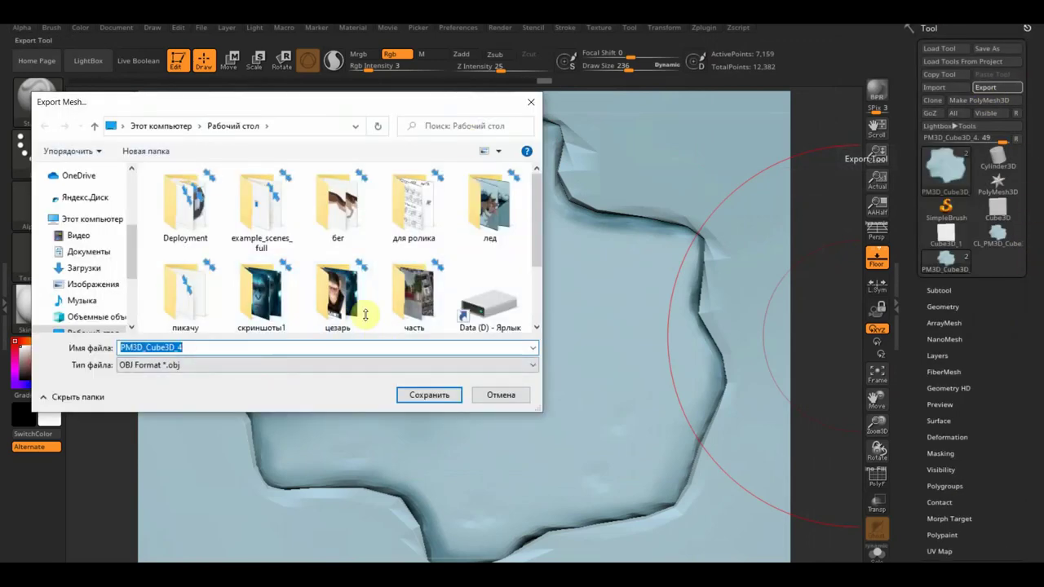
Save the ice piece as the OBJ file 'лед кусок' in the балто folder on Data (D:)
scroll(94, 277, down, 2)
scroll(82, 288, down, 2)
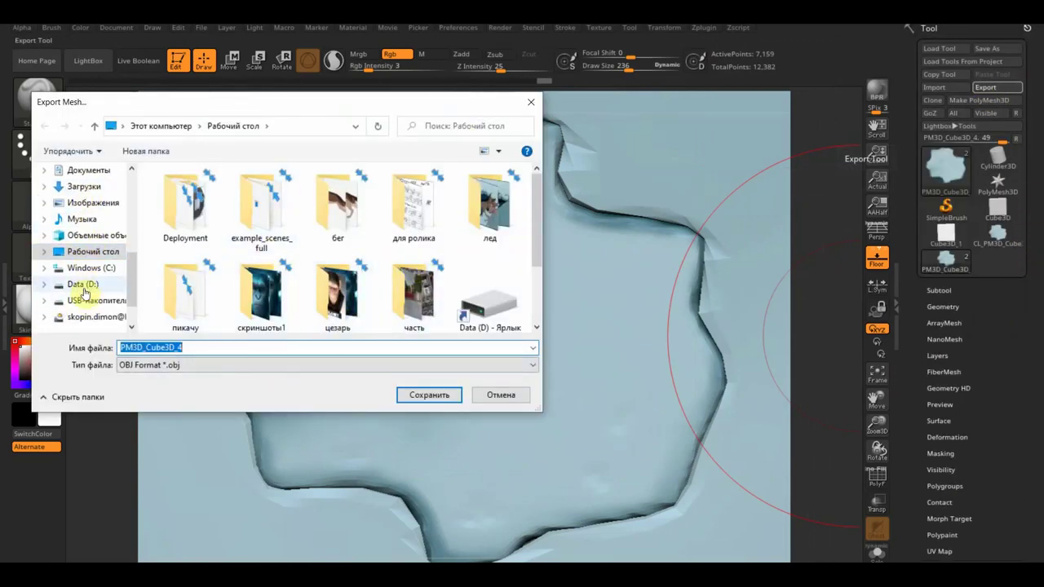
click(82, 285)
double_click(192, 256)
double_click(233, 346)
text(лед кусок)
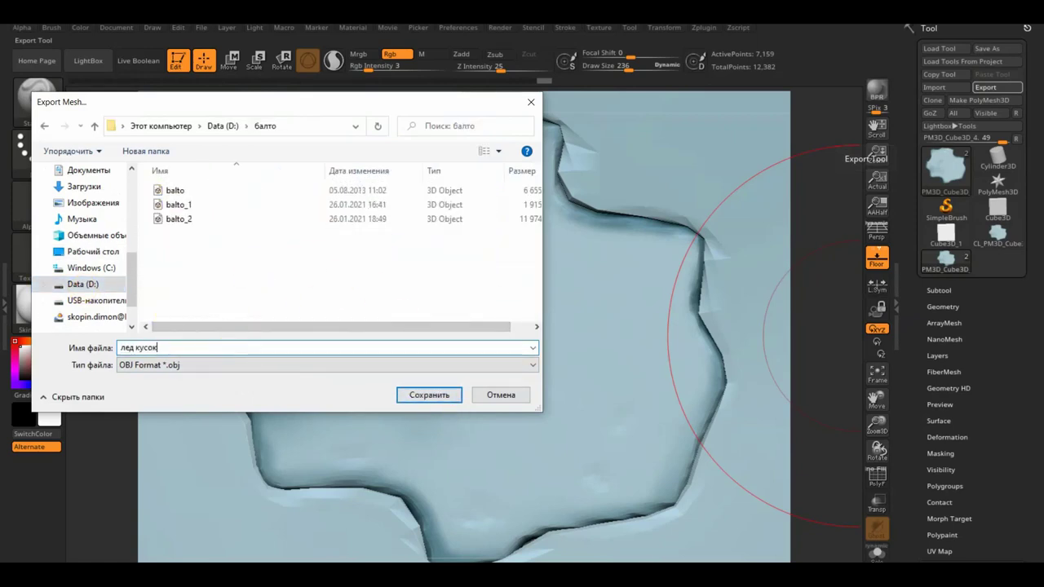
key(Return)
click(938, 290)
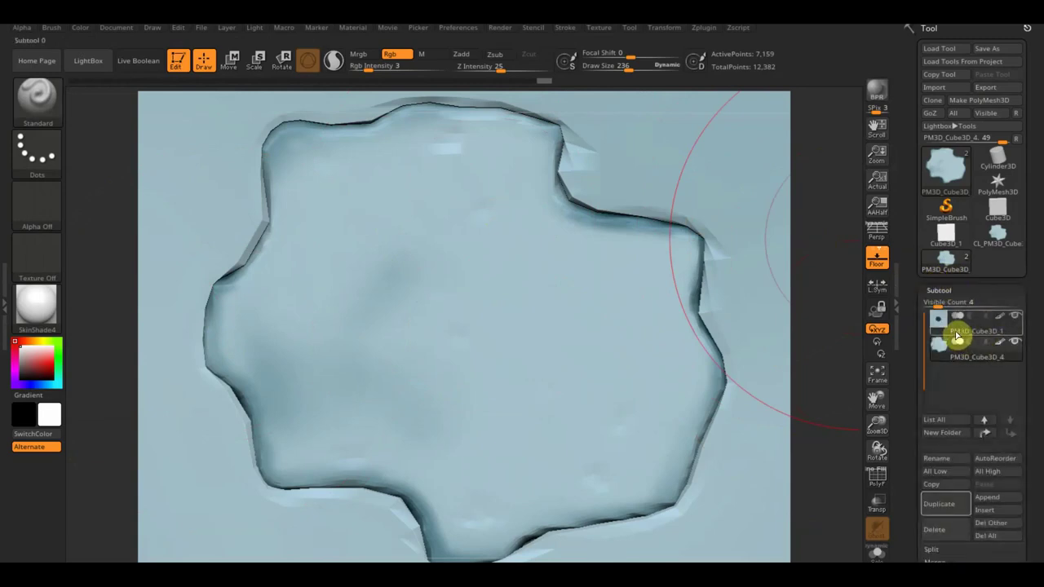
Hide the ice piece to reveal the slab's hole, then unwrap a UV Master clone of the slab
click(942, 346)
click(1016, 343)
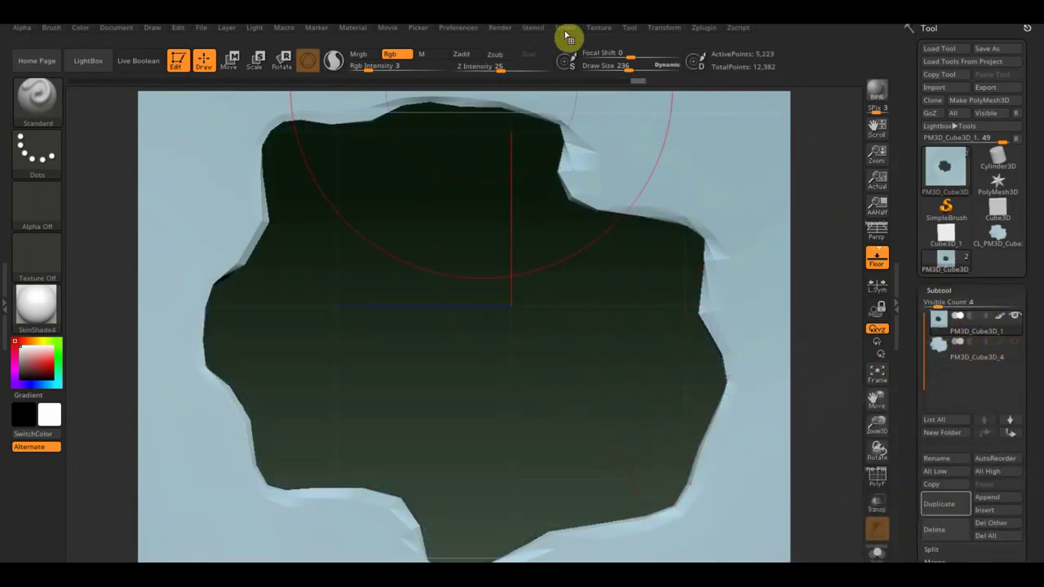
click(704, 27)
click(804, 335)
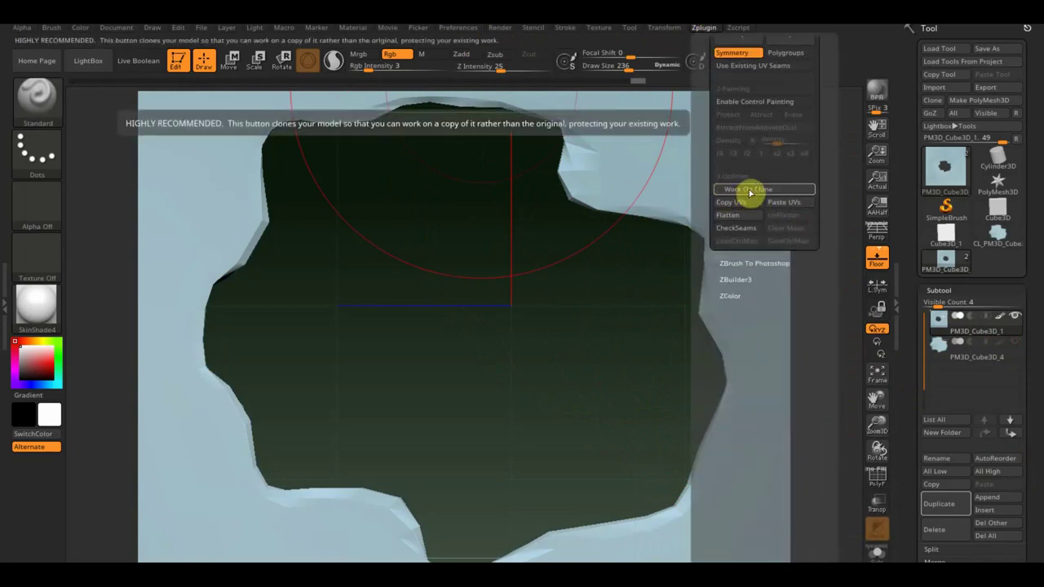
click(742, 190)
drag(786, 61, 736, 168)
click(736, 166)
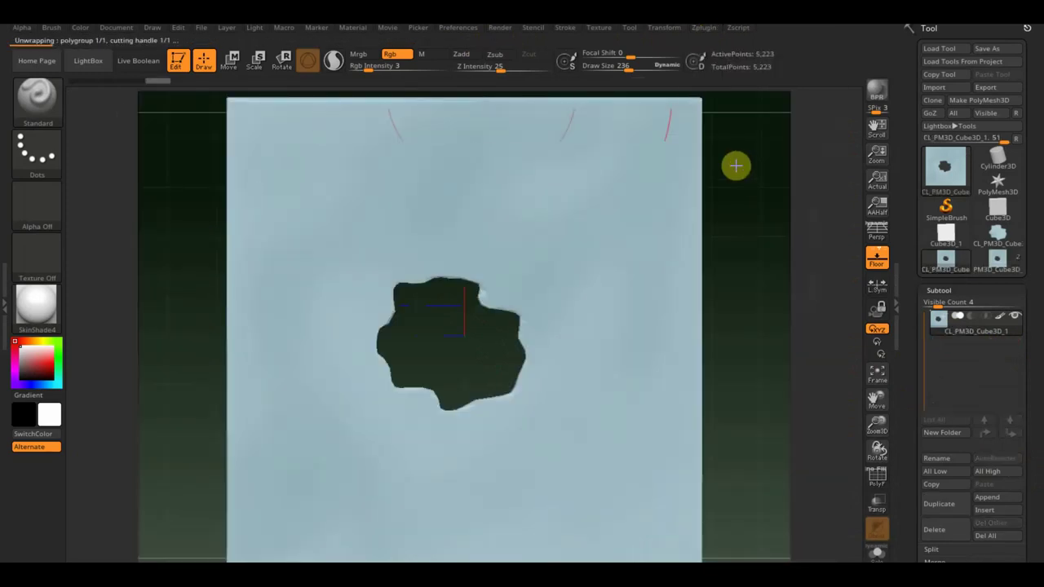
Copy the slab clone's UVs and paste them onto the original slab
click(738, 27)
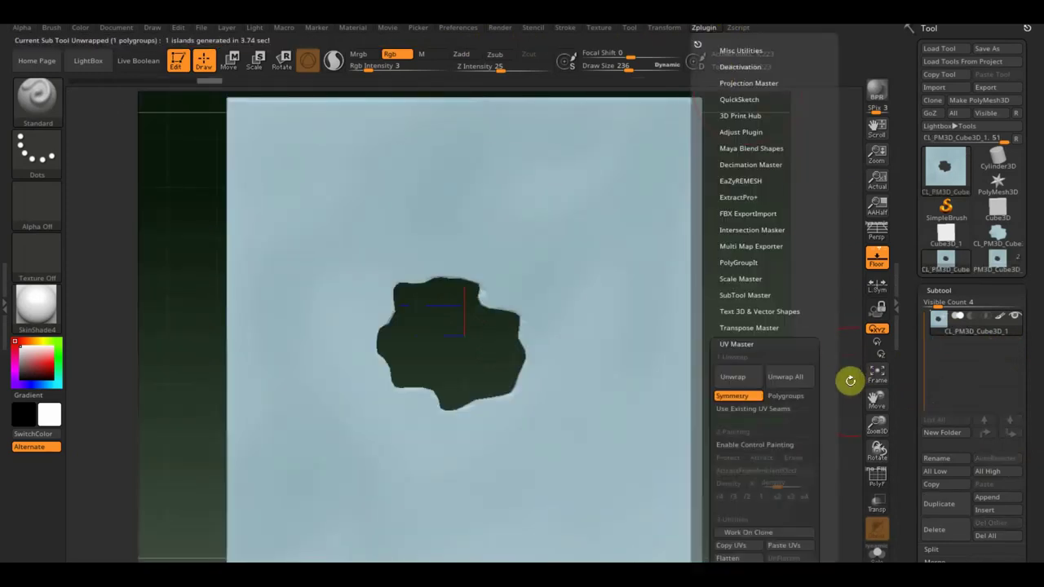
drag(851, 377, 823, 298)
click(781, 368)
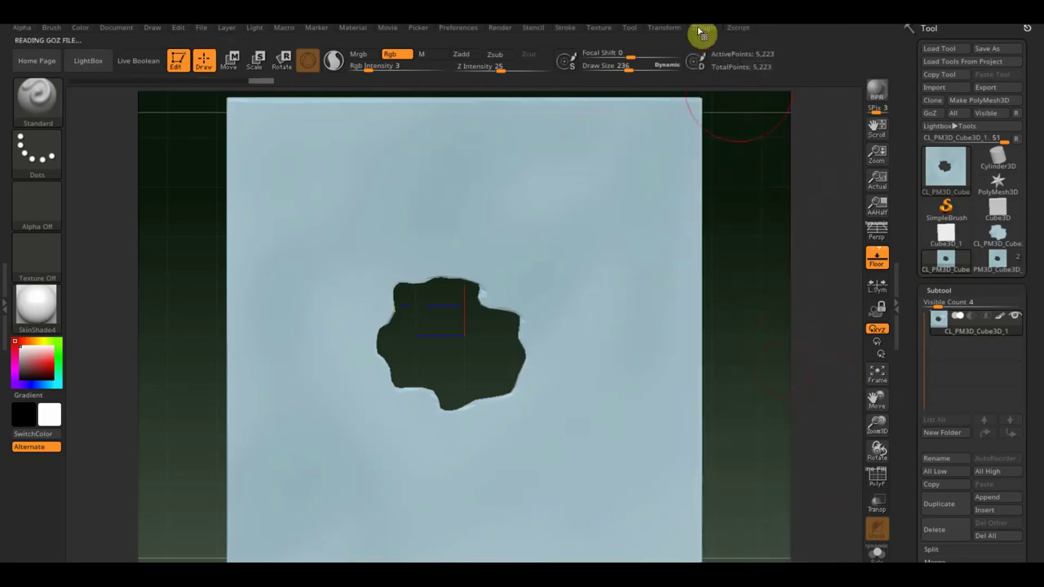
click(700, 31)
click(739, 545)
click(997, 259)
click(699, 31)
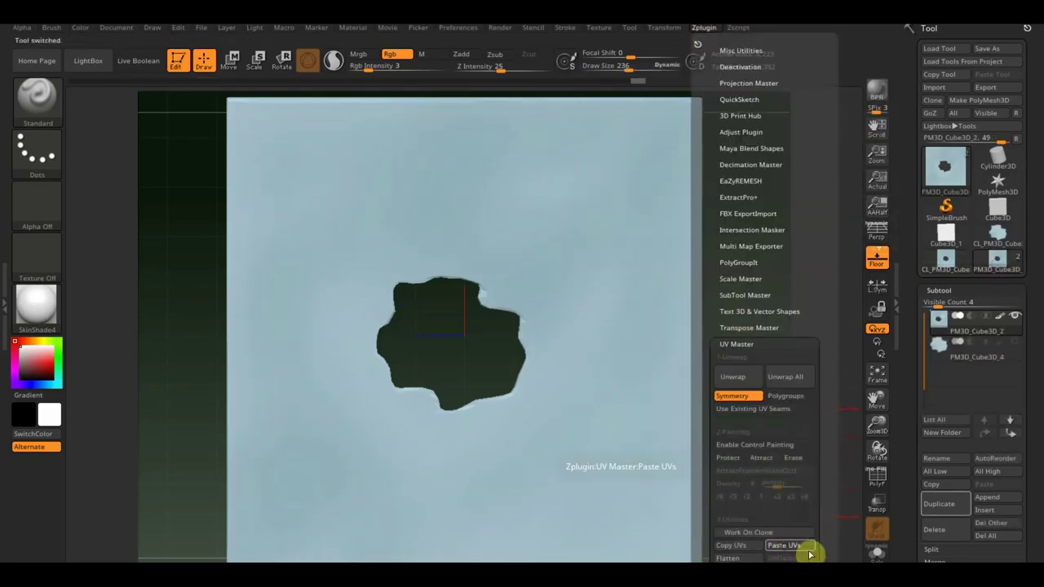
click(807, 552)
Export the holed slab as the OBJ file 'лед'
scroll(1027, 421, down, 5)
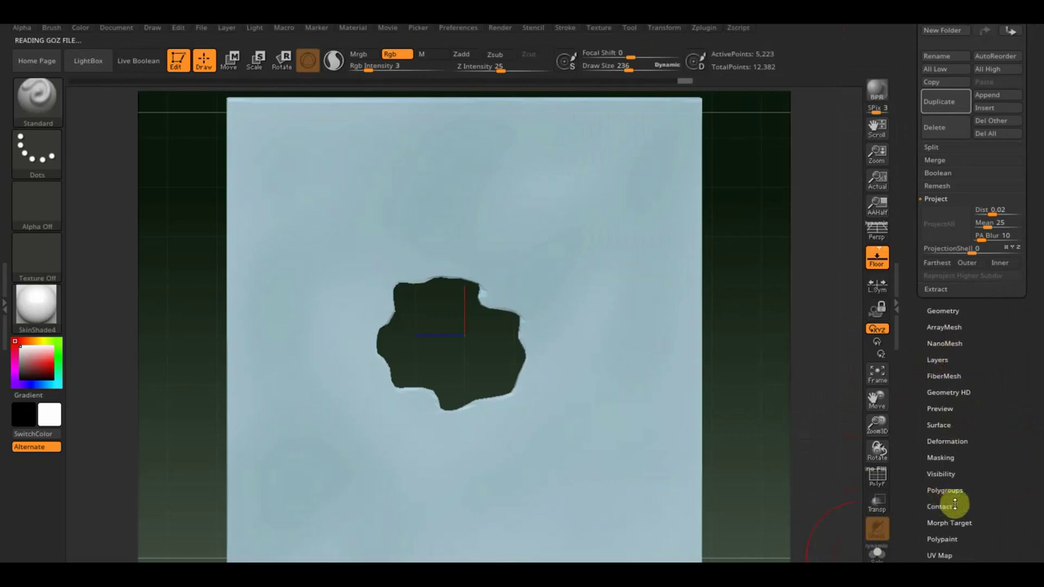
scroll(1008, 424, down, 3)
click(953, 426)
mouse_move(1036, 102)
mouse_down()
mouse_move(1029, 49)
mouse_move(1029, 139)
mouse_up()
click(985, 88)
click(188, 345)
text(лед)
key(Return)
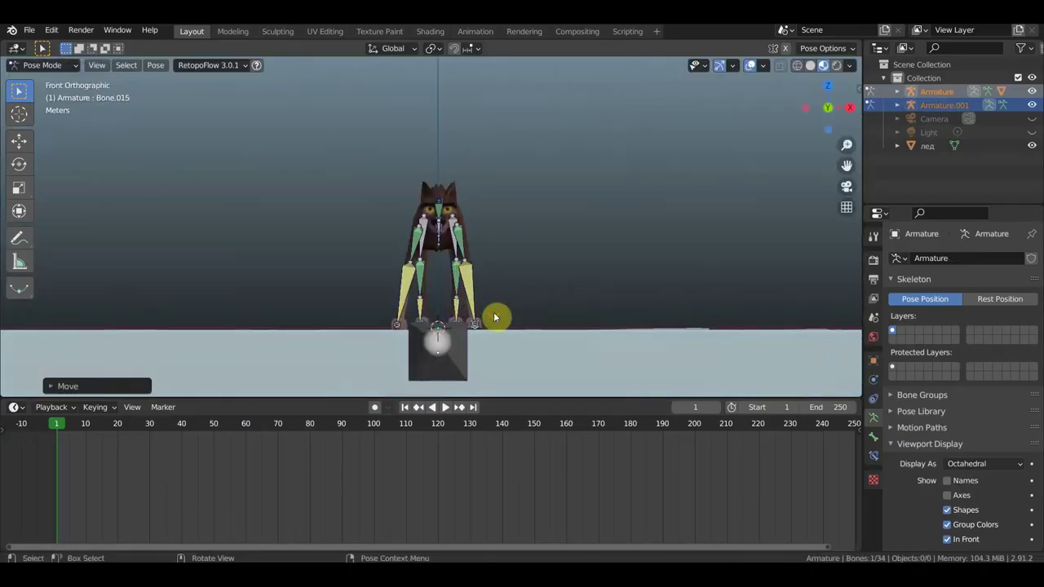
In Blender, select all the wolf's bones and keyframe the pose at frame 1
mouse_move(496, 314)
middle_down()
mouse_move(414, 366)
mouse_move(632, 331)
middle_up()
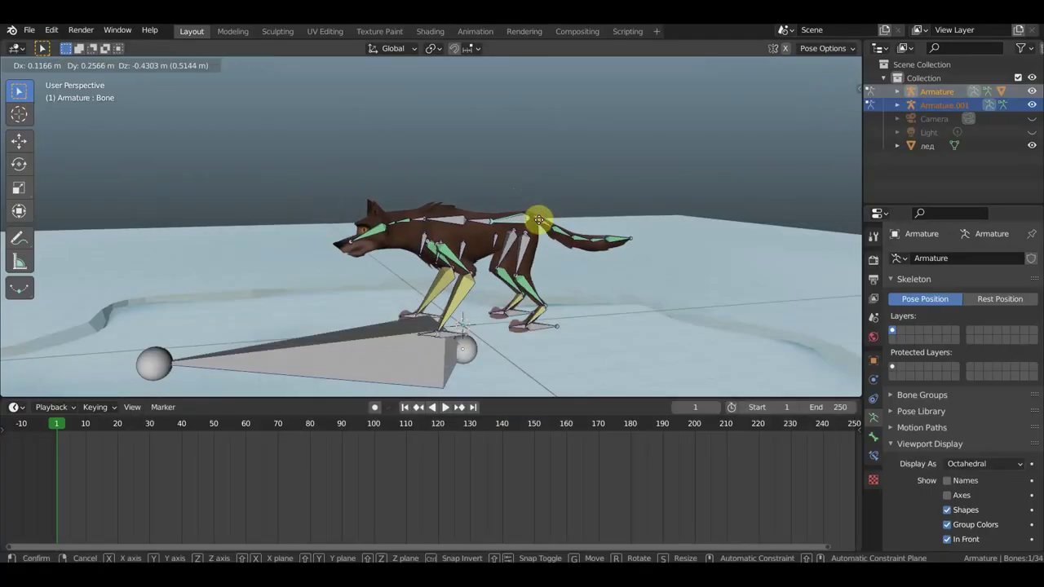
mouse_move(536, 221)
middle_down()
mouse_move(418, 235)
mouse_move(437, 68)
middle_up()
key(a)
key(i)
click(468, 314)
scroll(382, 481, up, 3)
Rotate the wolf's tail bone and keyframe the posed bones
scroll(386, 466, up, 2)
ctrl+scroll(386, 467, right, 1)
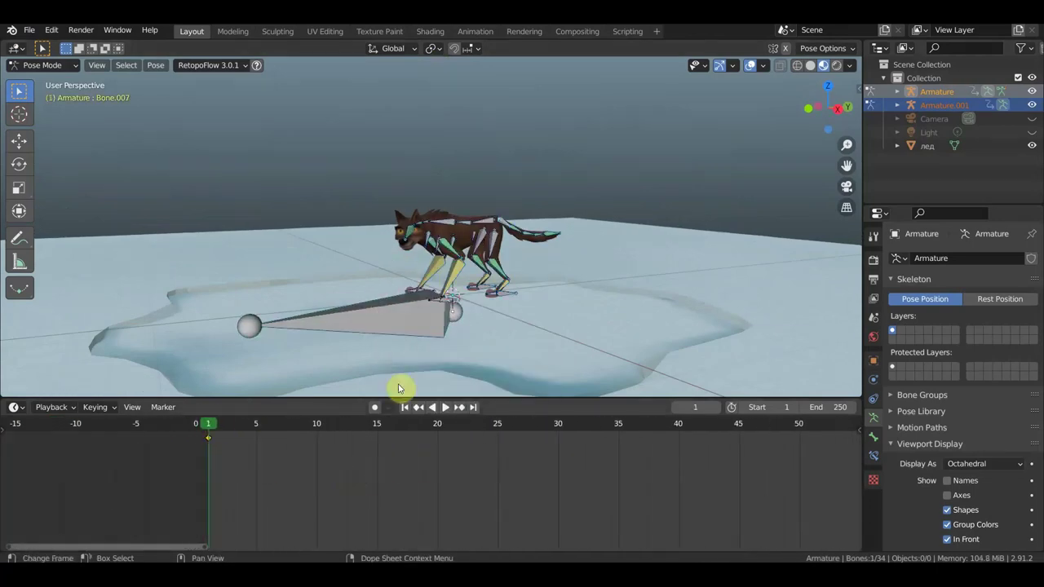
middle_drag(457, 343, 631, 373)
click(542, 273)
key(r)
click(542, 277)
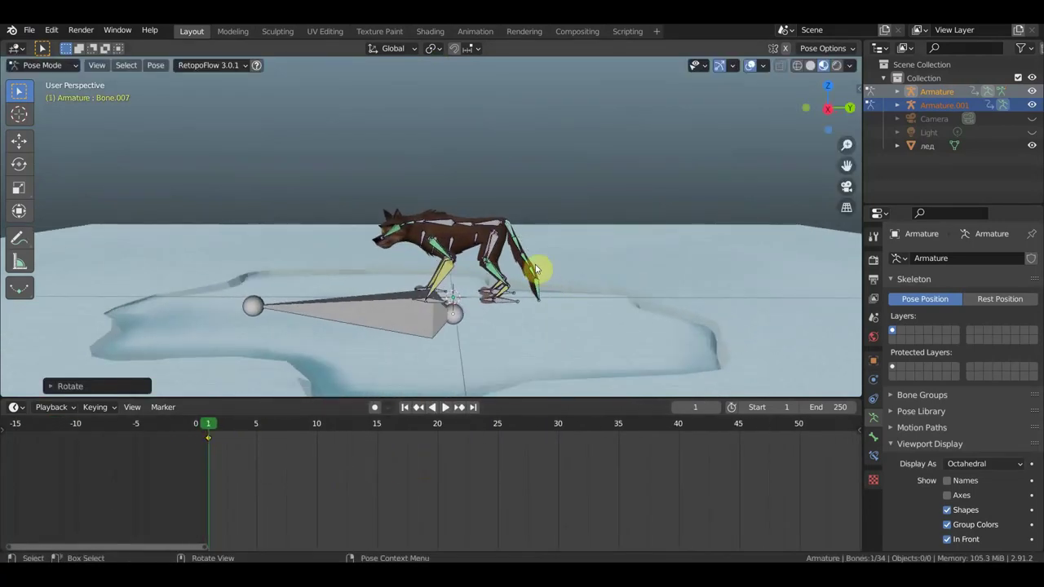
middle_drag(530, 284, 683, 261)
key(i)
click(682, 261)
At frame 5, keyframe location and rotation for all the wolf's bones
click(256, 457)
key(KP_3)
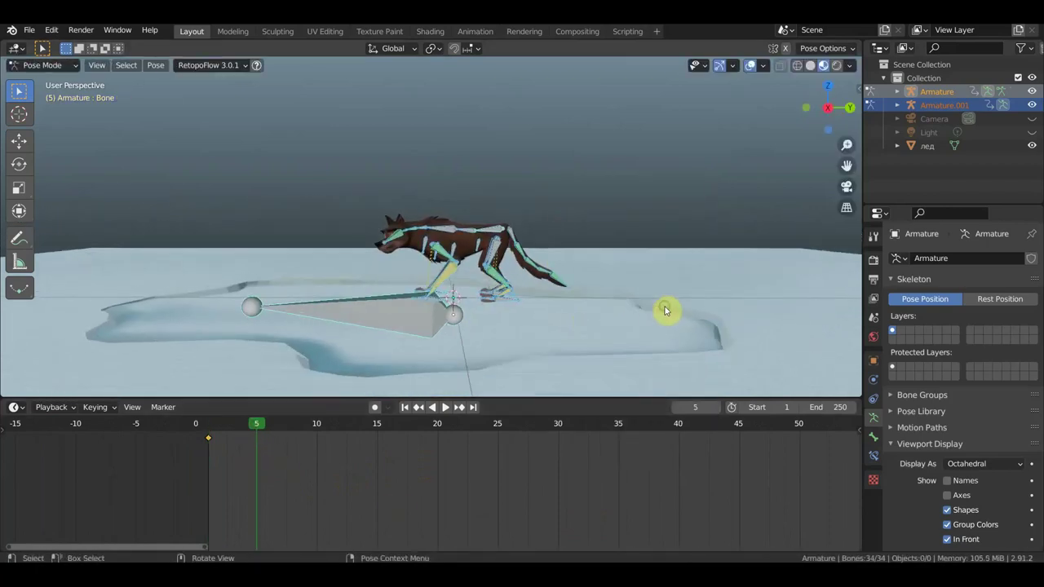
key(a)
key(i)
click(663, 214)
mouse_move(663, 213)
middle_down()
mouse_move(543, 299)
mouse_move(578, 362)
mouse_move(366, 205)
mouse_move(435, 234)
mouse_move(345, 250)
mouse_move(497, 253)
middle_up()
At frame 10, rotate the wolf's tail bone into a new pose
key(Right)
key(Right)
key(Right)
key(KP_7)
click(498, 253)
key(g)
key(r)
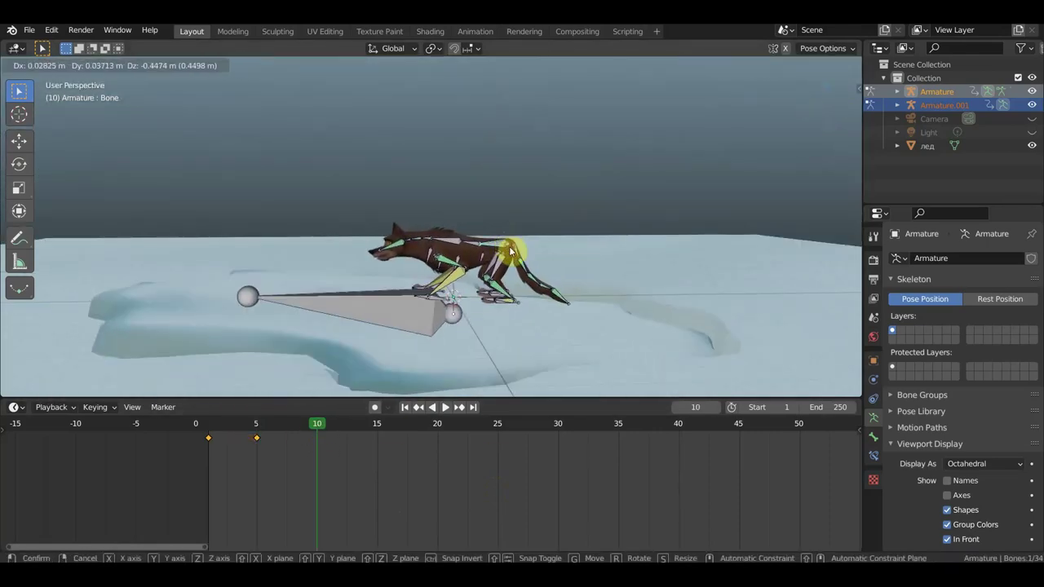
click(541, 264)
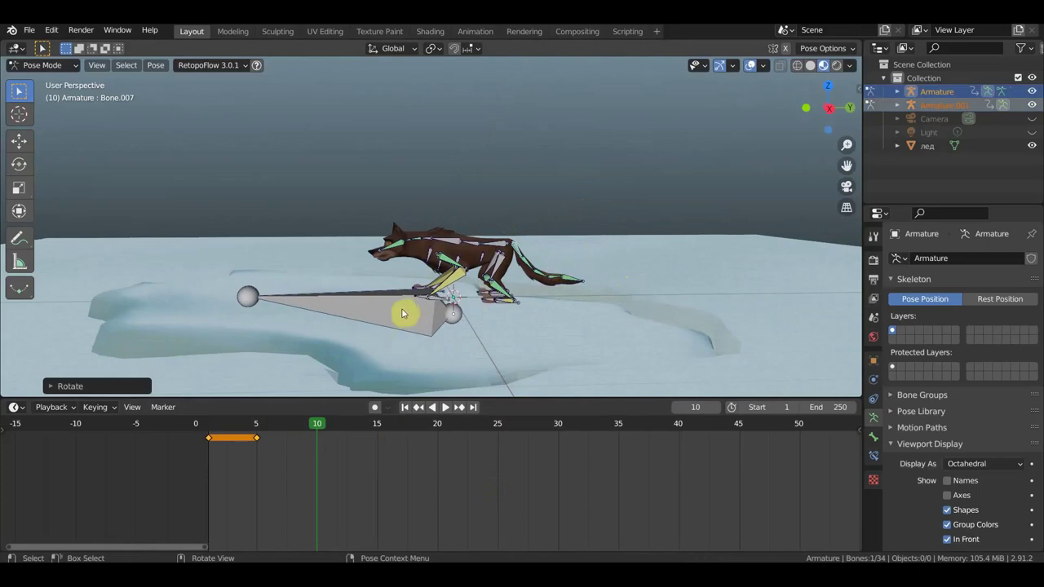
Keyframe the whole wolf pose at frame 10 and turn off see-through display
key(KP_3)
key(a)
key(i)
click(615, 242)
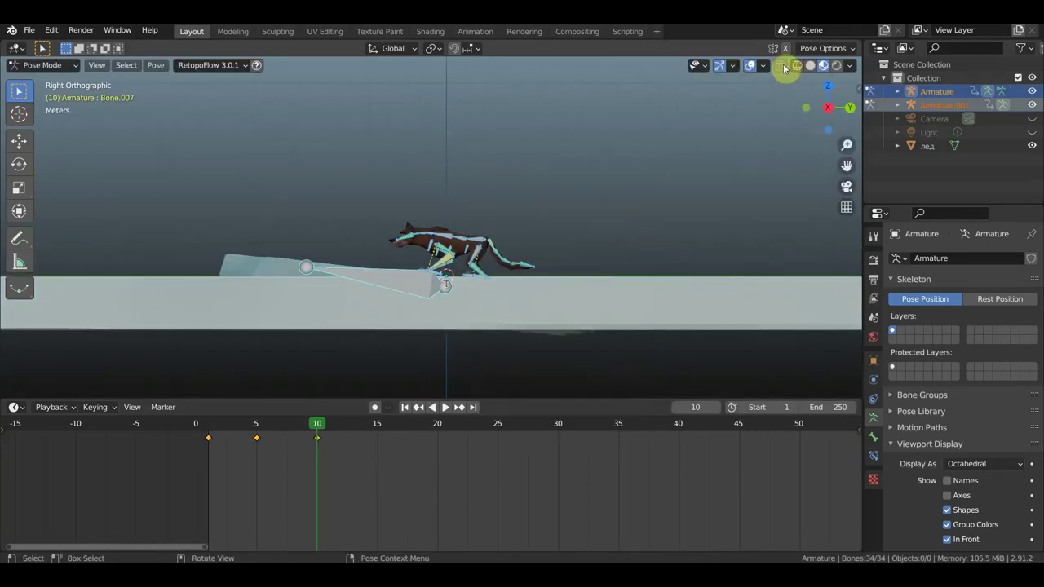
click(783, 66)
At frame 15, grab the root bone and move the whole wolf further along the floe
key(Right)
key(Right)
key(Right)
mouse_move(496, 301)
middle_down()
mouse_move(469, 213)
mouse_move(575, 253)
mouse_move(343, 203)
mouse_move(445, 258)
mouse_move(389, 151)
middle_up()
click(538, 258)
click(602, 262)
key(g)
click(607, 253)
mouse_move(607, 253)
middle_down()
mouse_move(629, 268)
mouse_move(317, 282)
mouse_move(350, 256)
mouse_move(620, 303)
middle_up()
key(a)
key(KP_3)
click(576, 295)
Play back the wolf animation so far to review the motion
key(i)
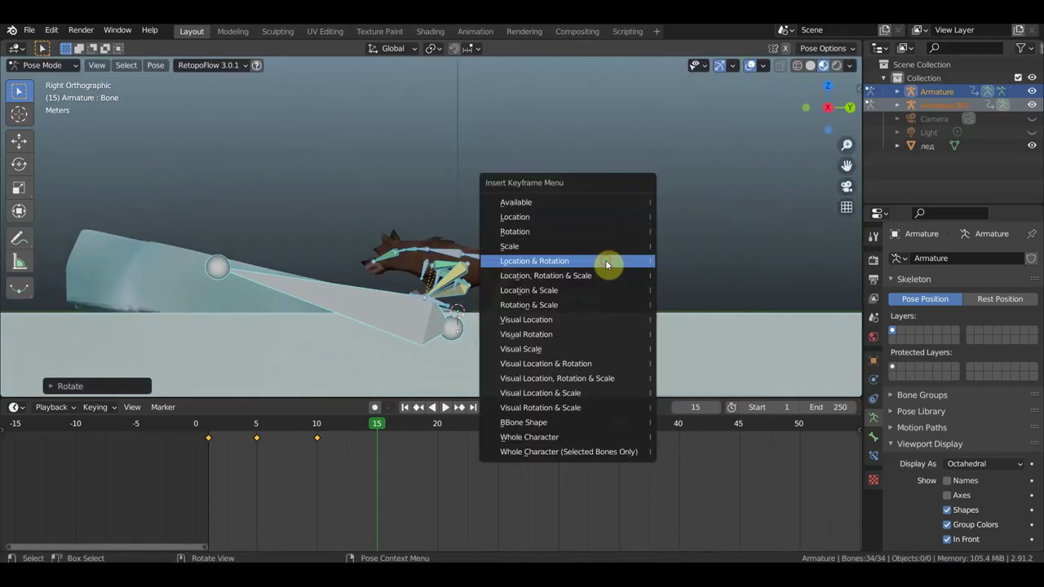
click(606, 264)
click(196, 428)
key(space)
mouse_move(340, 384)
middle_down()
mouse_move(673, 168)
mouse_move(678, 261)
mouse_move(484, 296)
mouse_move(773, 290)
middle_up()
key(space)
At frame 15, show the wolf's bones and key Location & Rotation on all of them
key(Down)
click(749, 65)
mouse_move(749, 98)
middle_down()
mouse_move(449, 322)
mouse_move(391, 299)
mouse_move(549, 277)
mouse_move(410, 313)
mouse_move(566, 240)
mouse_move(641, 160)
middle_up()
click(496, 303)
key(a)
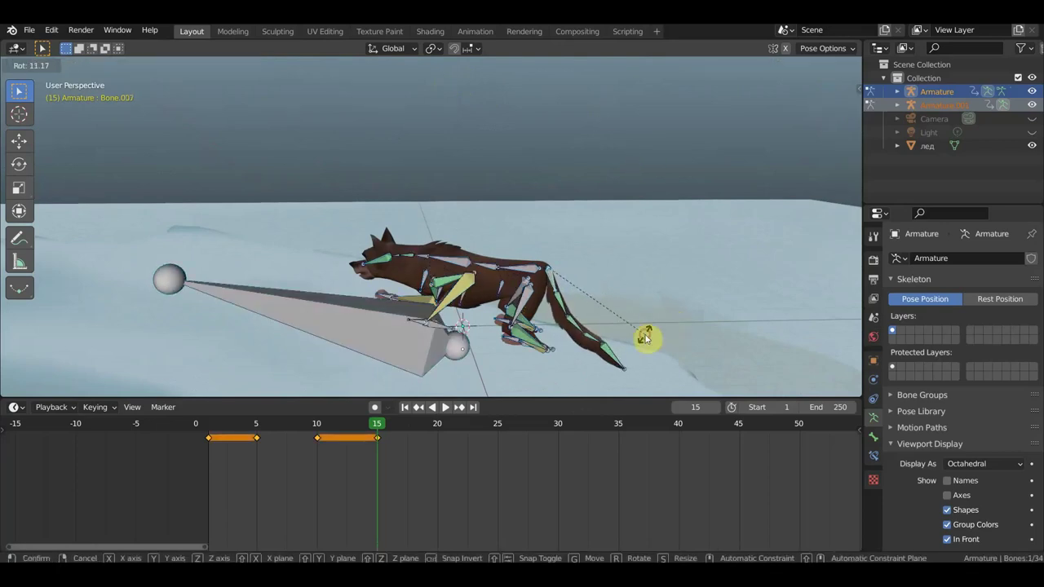
key(i)
click(646, 301)
At frame 20, move and rotate wolf bones so it climbs the floe
drag(291, 433, 438, 423)
click(520, 265)
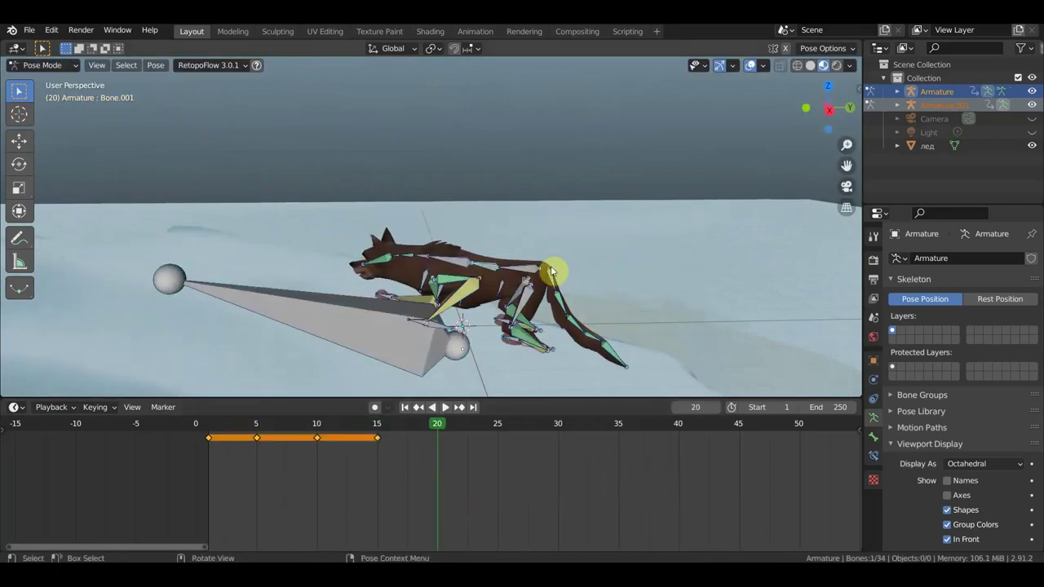
key(g)
click(568, 241)
mouse_move(566, 247)
middle_down()
mouse_move(466, 375)
mouse_move(593, 273)
mouse_move(608, 210)
middle_up()
click(415, 296)
key(r)
click(531, 229)
mouse_move(531, 229)
middle_down()
mouse_move(431, 167)
mouse_move(608, 253)
middle_up()
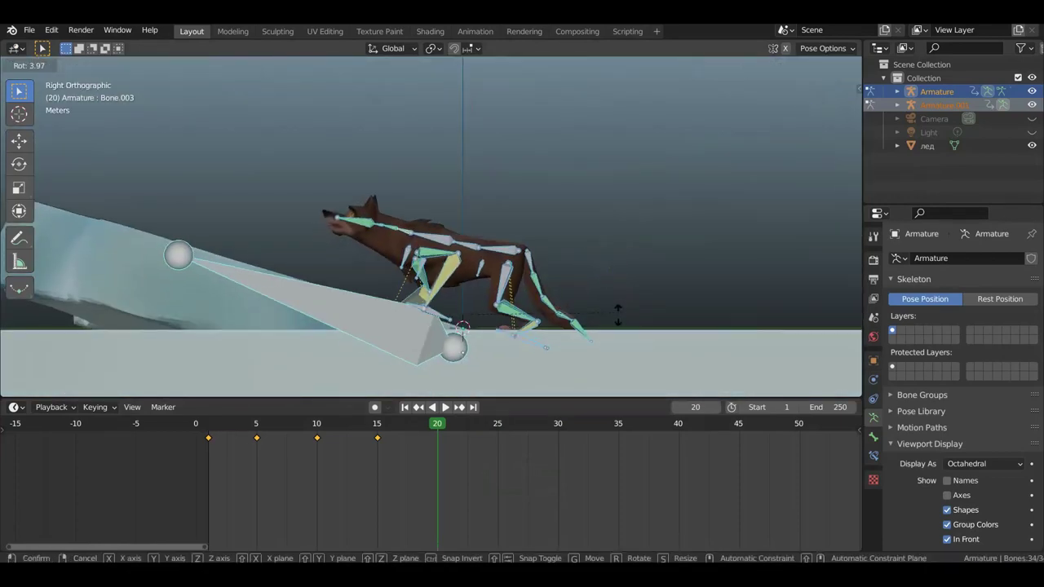
key(g)
click(620, 299)
mouse_move(620, 300)
middle_down()
mouse_move(799, 332)
mouse_move(564, 305)
mouse_move(738, 87)
mouse_move(668, 187)
middle_up()
Keyframe the wolf's full pose at frame 20
key(a)
key(i)
click(676, 193)
key(shift+Left)
drag(208, 424, 496, 425)
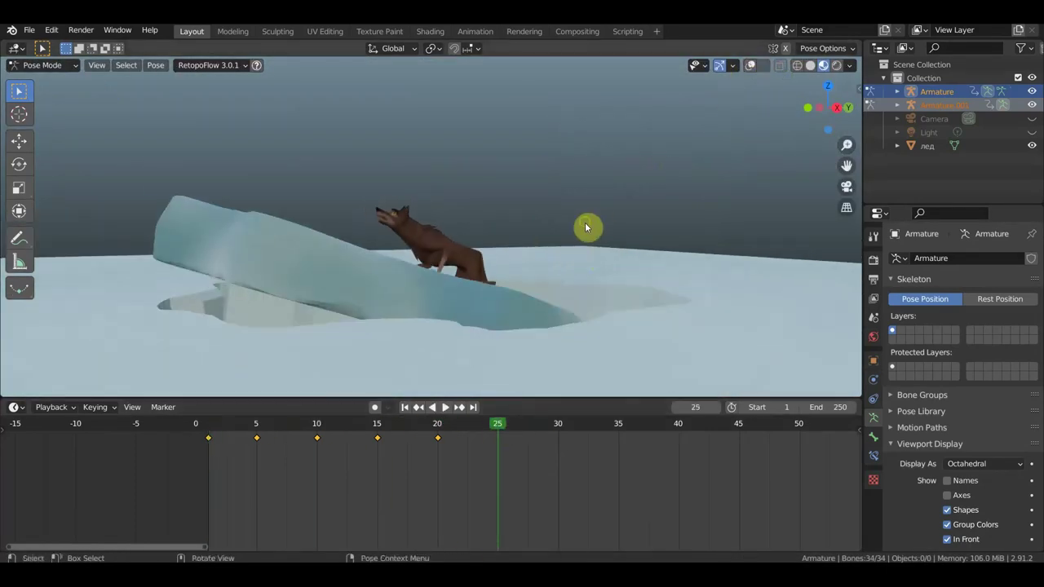
Tilt the ice floe more steeply and swing the wolf up into the air
middle_drag(587, 226, 554, 276)
key(r)
click(478, 319)
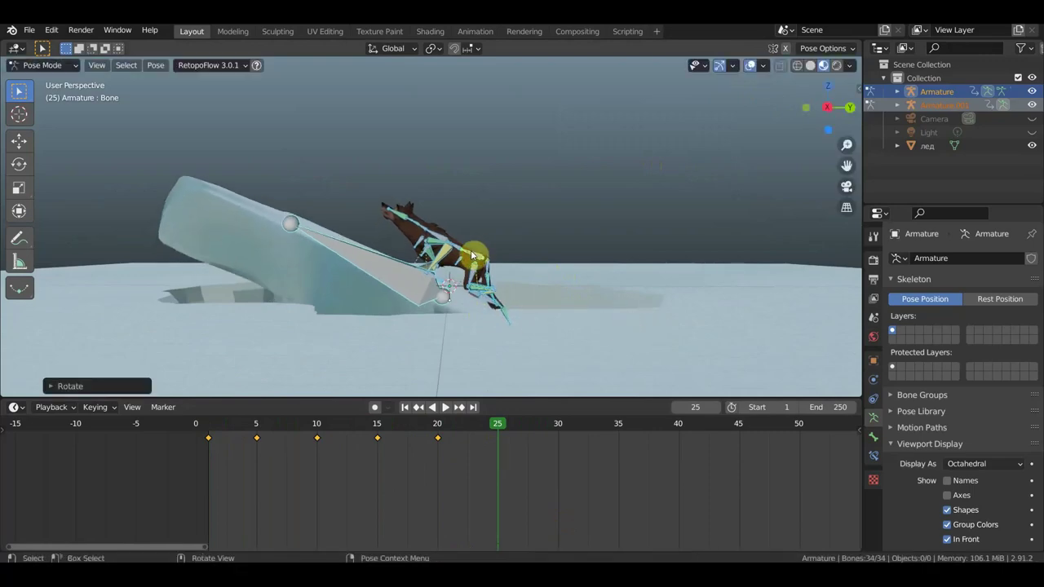
click(410, 290)
key(r)
click(396, 147)
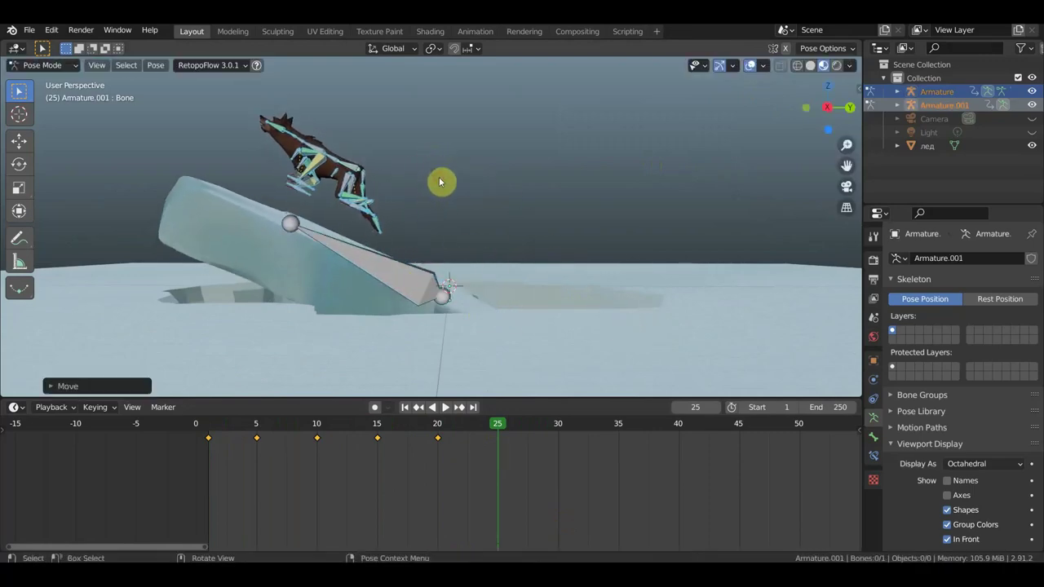
Move the wolf's bones to lift it higher above the floe
mouse_move(299, 184)
middle_down()
mouse_move(571, 226)
mouse_move(634, 196)
middle_up()
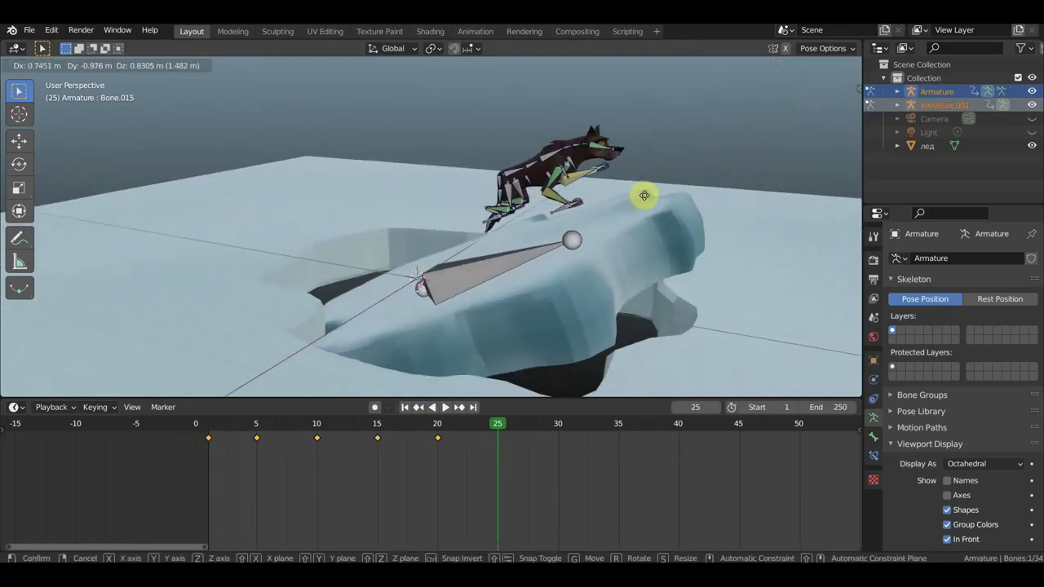
click(607, 200)
key(g)
click(562, 204)
middle_drag(555, 209, 345, 270)
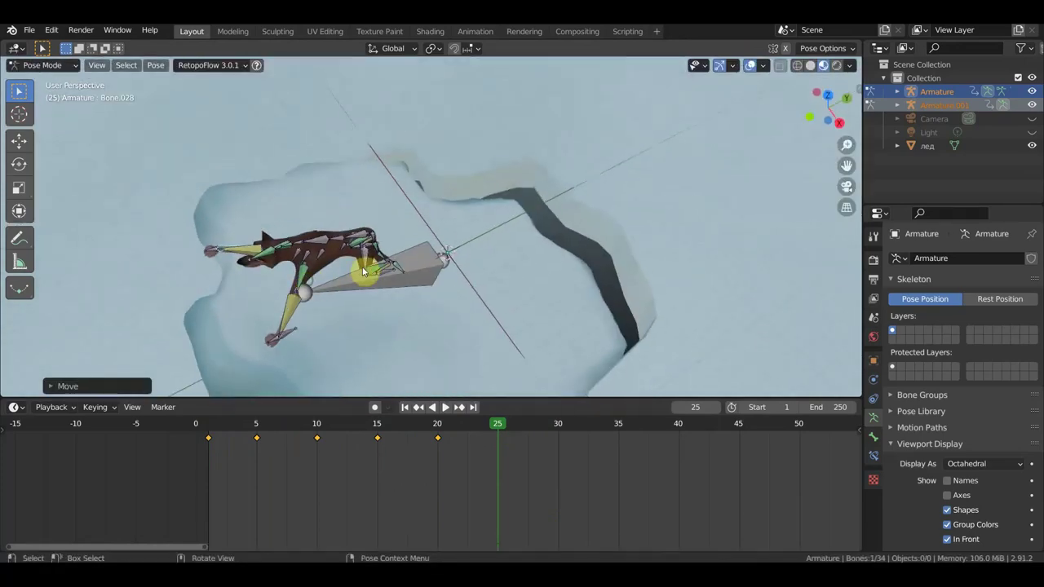
click(318, 330)
key(g)
click(298, 296)
mouse_move(298, 296)
middle_down()
mouse_move(336, 172)
mouse_move(465, 221)
middle_up()
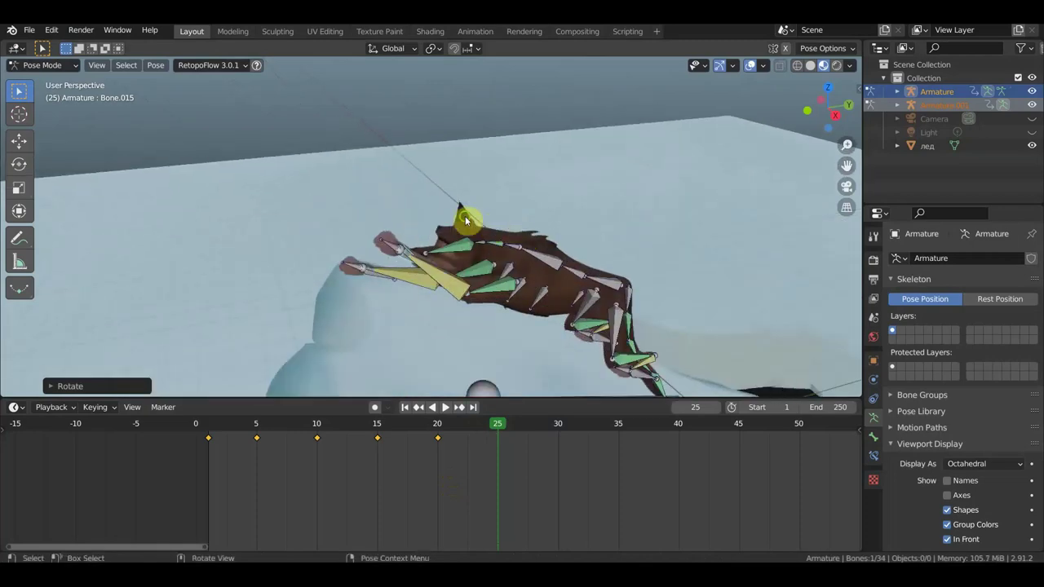
Rotate the wolf's hind leg and tail into a leaping pose
click(382, 261)
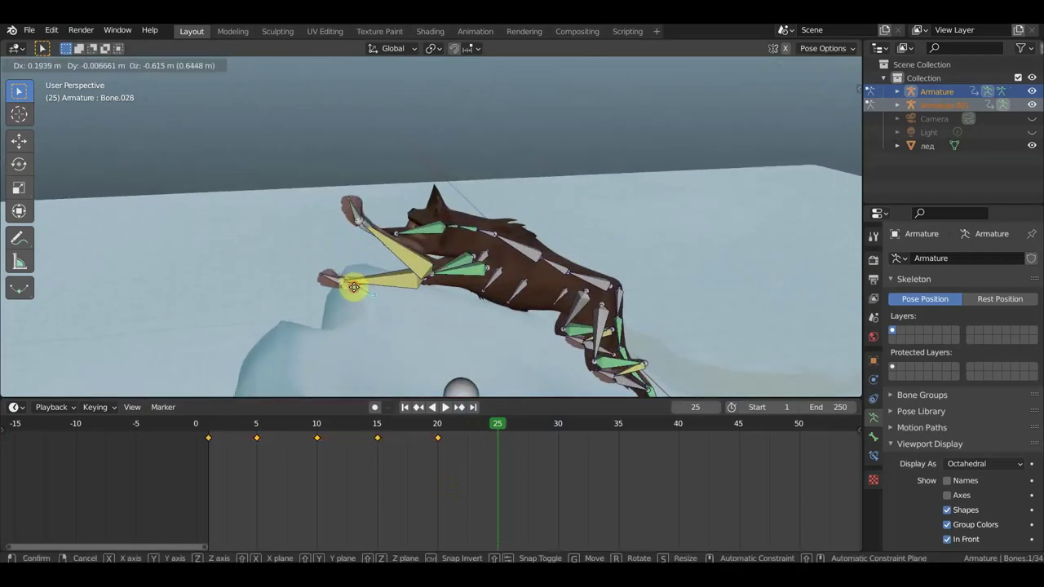
scroll(351, 277, down, 5)
click(581, 294)
key(r)
click(547, 315)
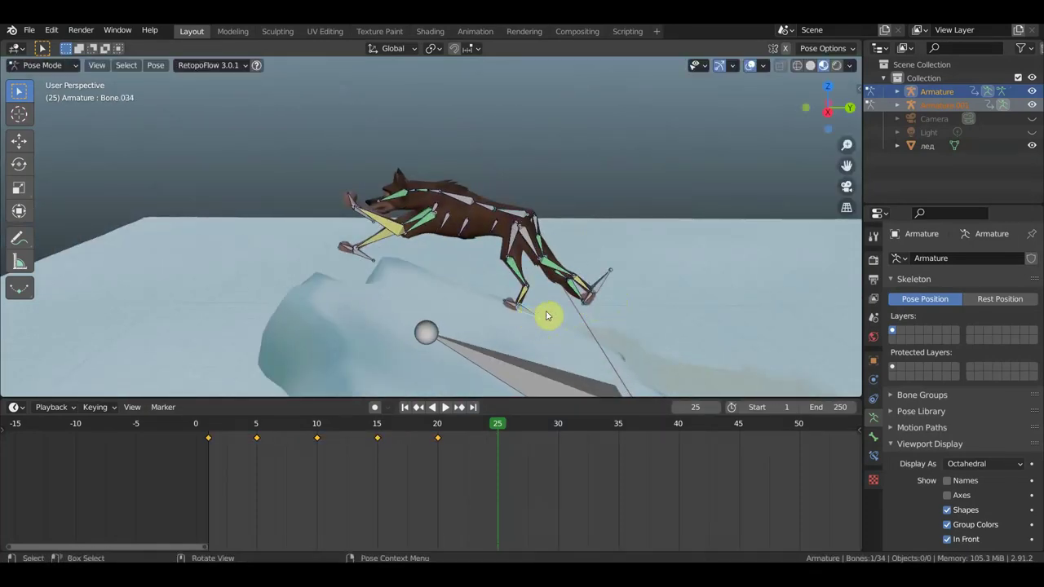
click(594, 303)
key(r)
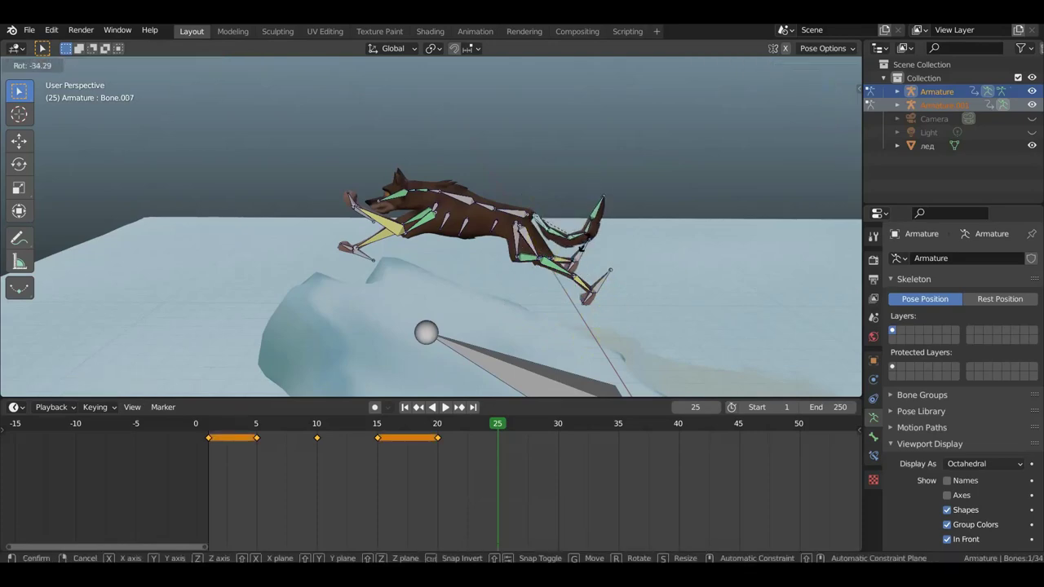
click(580, 246)
Adjust one more bone and keyframe the wolf's mid-leap pose at frame 25
mouse_move(498, 258)
middle_down()
mouse_move(500, 192)
mouse_move(783, 159)
middle_up()
click(526, 195)
key(r)
mouse_move(652, 171)
middle_down()
mouse_move(341, 231)
mouse_move(635, 145)
mouse_move(454, 90)
middle_up()
click(371, 238)
key(r)
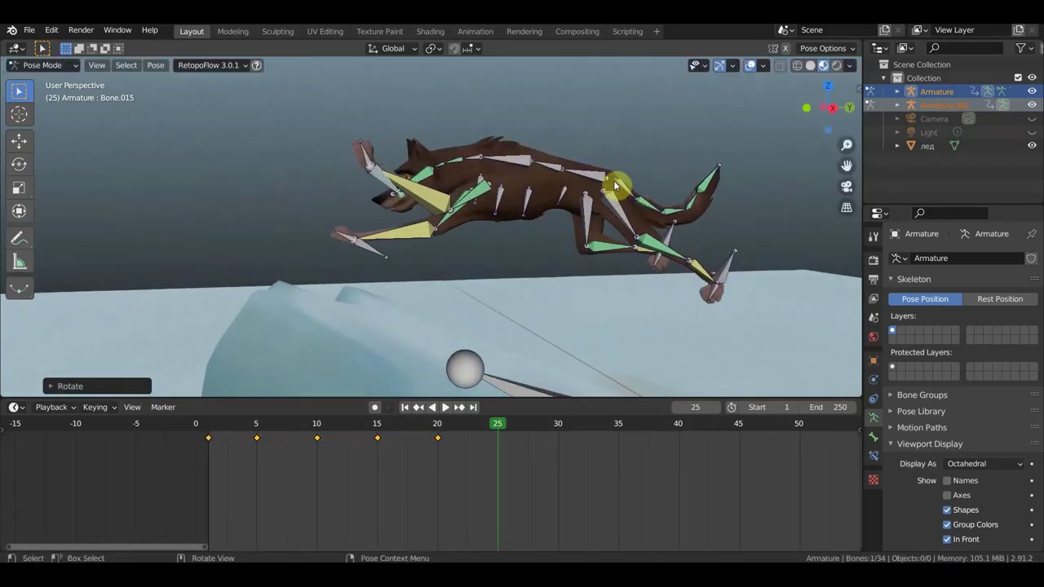
key(a)
click(427, 424)
Play back the animation, then switch to the Right view
key(space)
key(Escape)
scroll(466, 433, up, 3)
key(KP_3)
Rotate a wolf bone and stop playback at frame 30
click(533, 169)
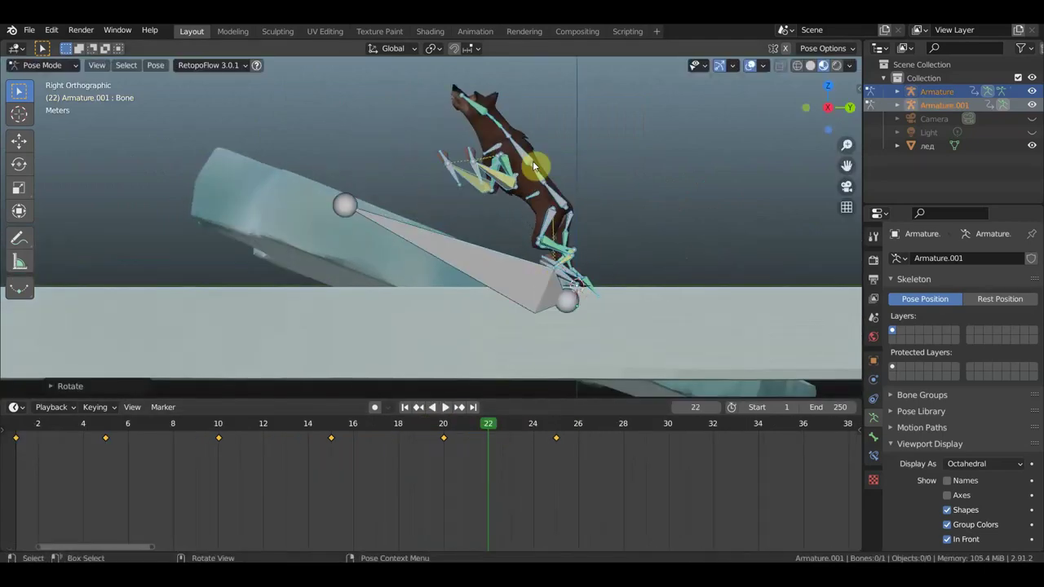
middle_drag(533, 169, 506, 117)
middle_drag(473, 168, 492, 315)
key(r)
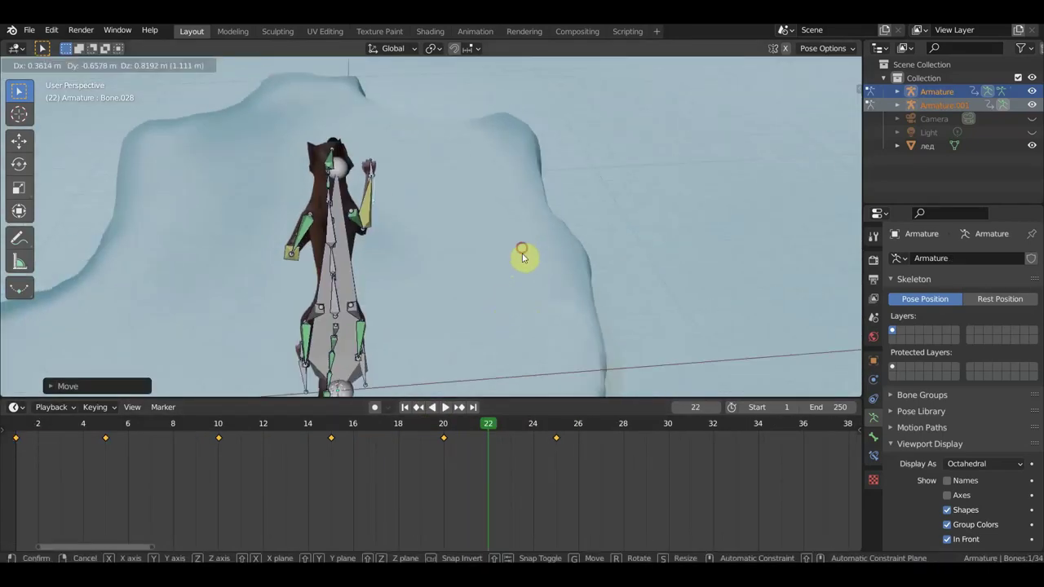
middle_drag(602, 181, 582, 235)
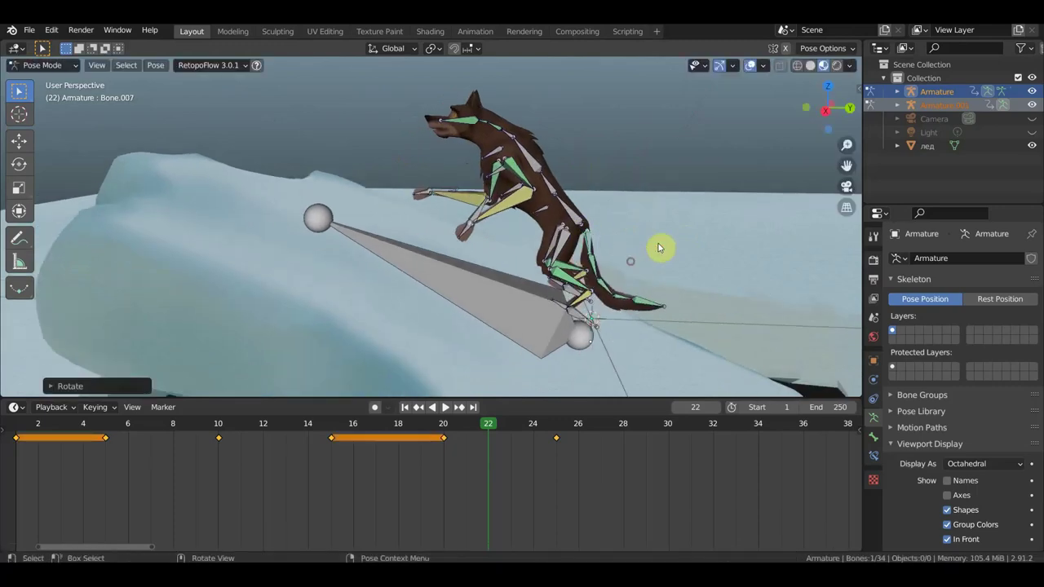
middle_drag(659, 248, 388, 239)
key(space)
mouse_move(563, 359)
middle_down()
mouse_move(541, 280)
mouse_move(478, 335)
middle_up()
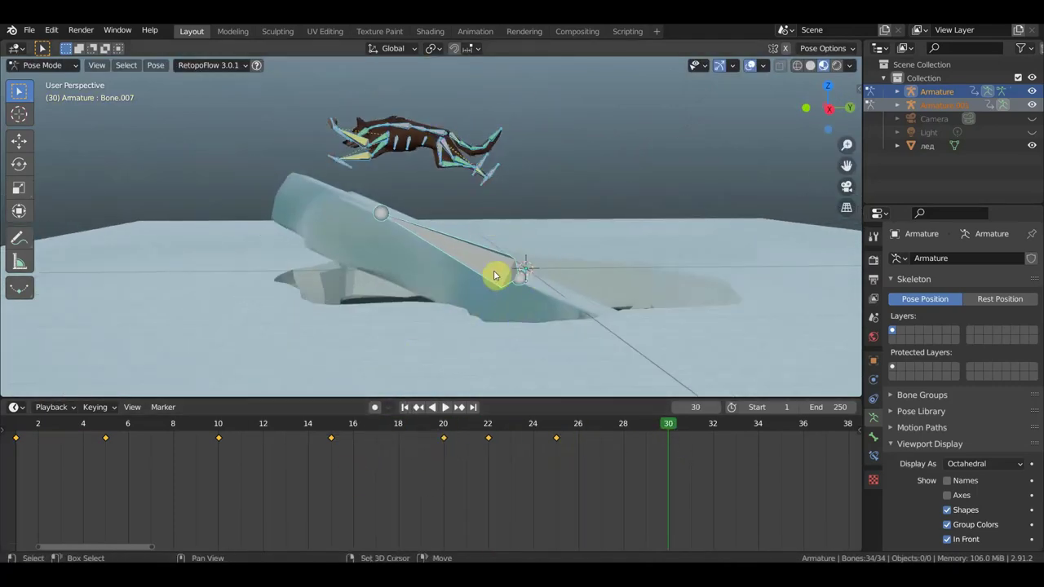
In Right Orthographic view, rotate and move the wolf down onto the slope and adjust a leg
key(KP_3)
key(r)
key(g)
scroll(437, 210, up, 2)
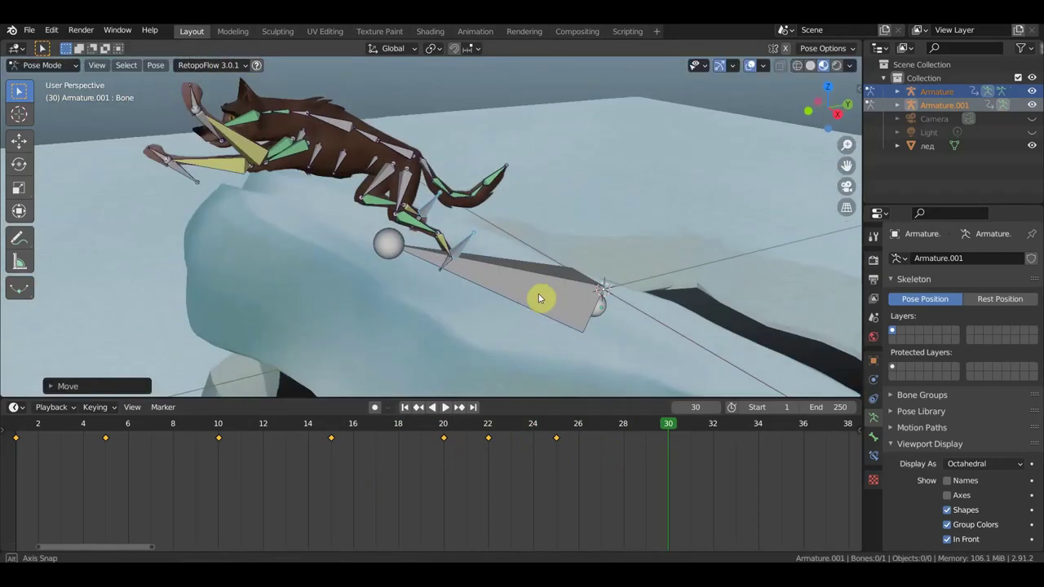
click(425, 161)
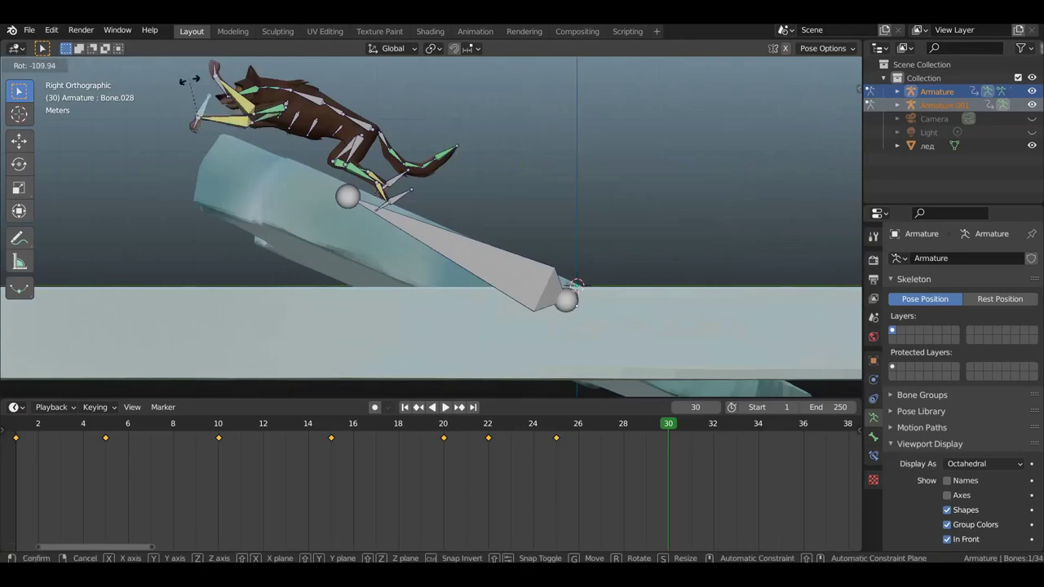
drag(431, 191, 207, 145)
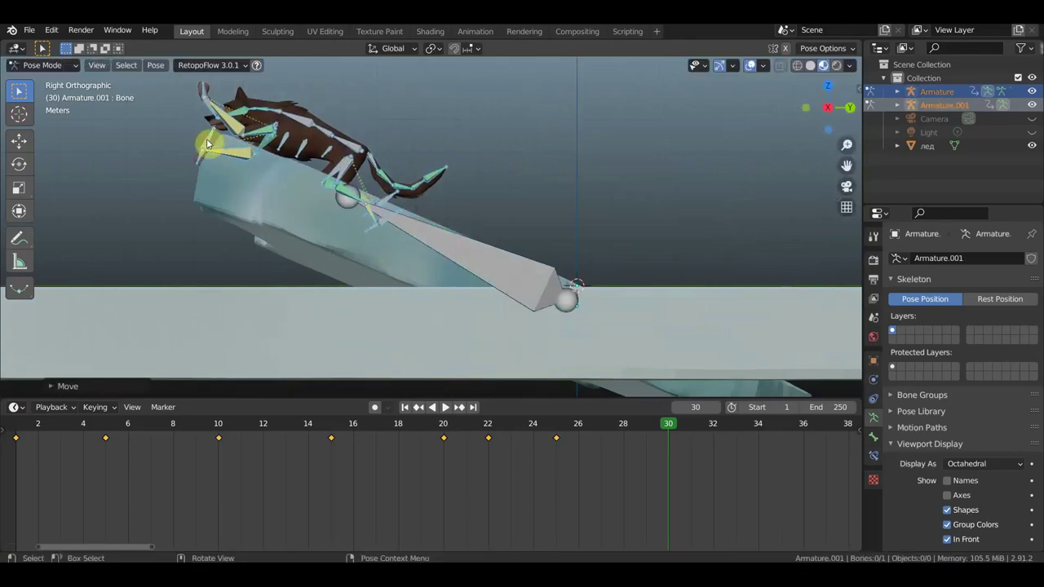
mouse_move(347, 147)
middle_down()
mouse_move(361, 217)
mouse_move(252, 205)
middle_up()
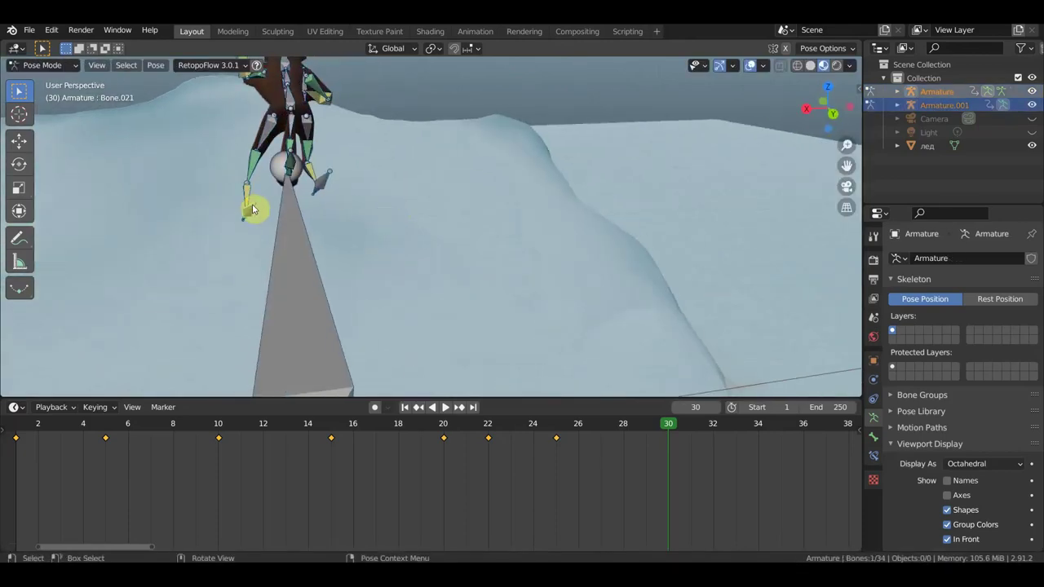
drag(252, 205, 436, 171)
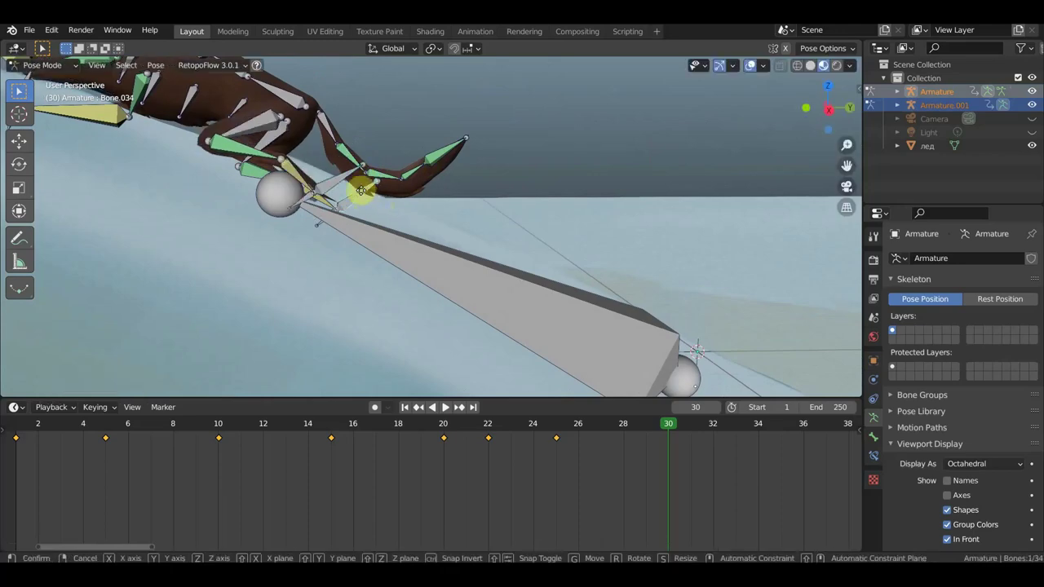
Sit the wolf's root on the floe and lower its head and front leg into a crouch
click(331, 122)
middle_drag(331, 122, 716, 174)
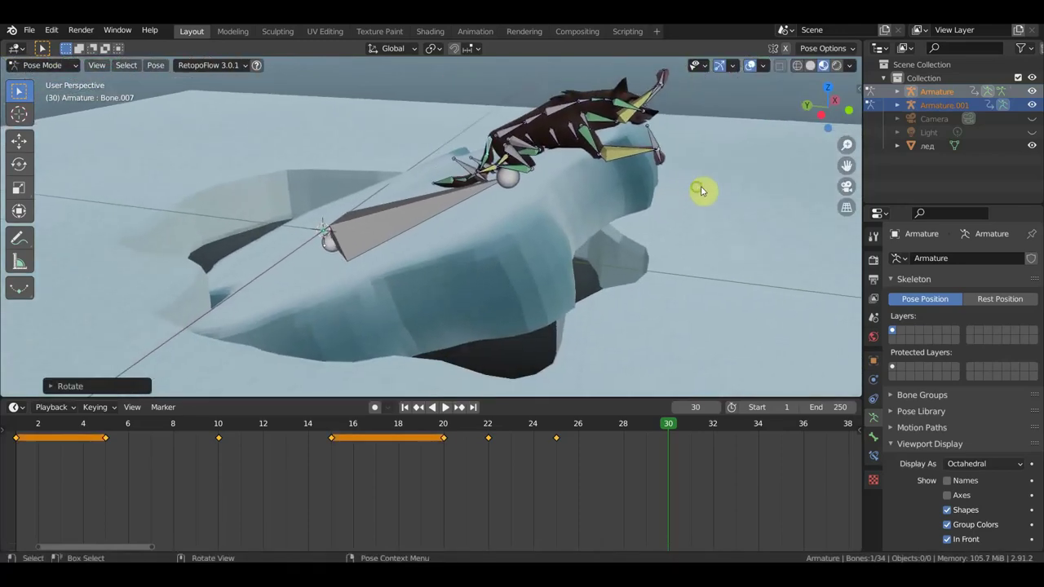
click(387, 236)
key(KP_3)
key(g)
click(377, 163)
scroll(300, 252, up, 2)
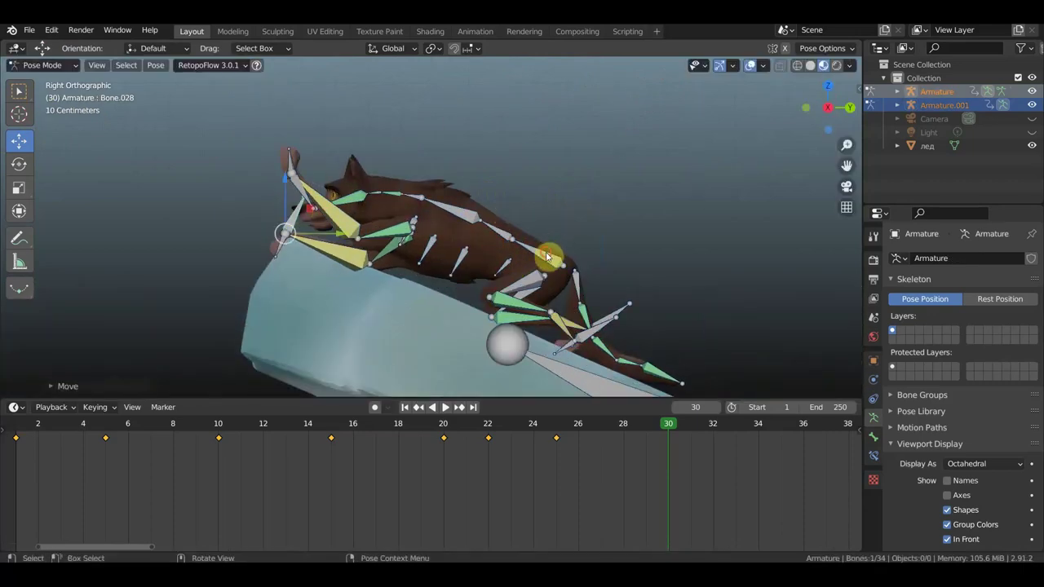
drag(548, 255, 531, 267)
drag(320, 220, 353, 258)
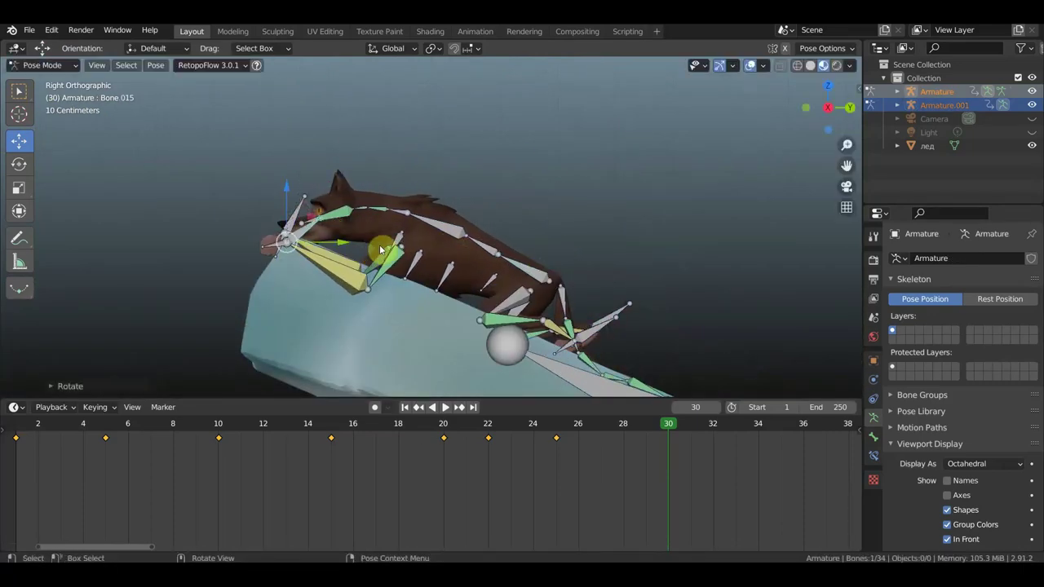
click(388, 242)
Nudge the floe's bone, inspect the crouched wolf, and scrub past frame 30
mouse_move(388, 242)
middle_down()
mouse_move(580, 310)
mouse_move(606, 366)
middle_up()
key(KP_3)
mouse_move(580, 289)
mouse_down()
mouse_move(559, 303)
mouse_move(545, 283)
mouse_up()
scroll(545, 283, up, 3)
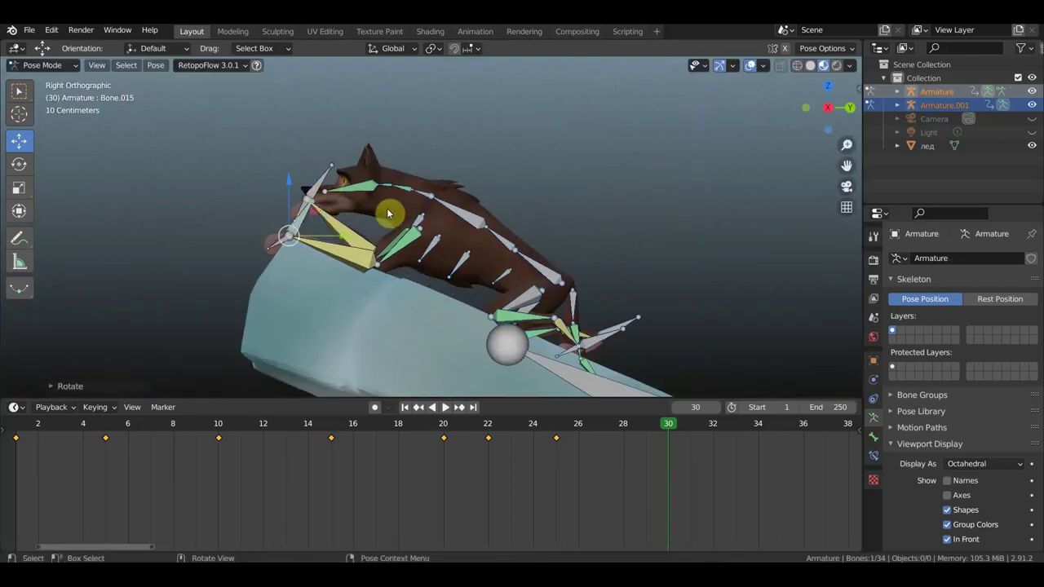
middle_drag(340, 222, 657, 235)
mouse_move(604, 300)
middle_down()
mouse_move(308, 294)
mouse_move(478, 285)
middle_up()
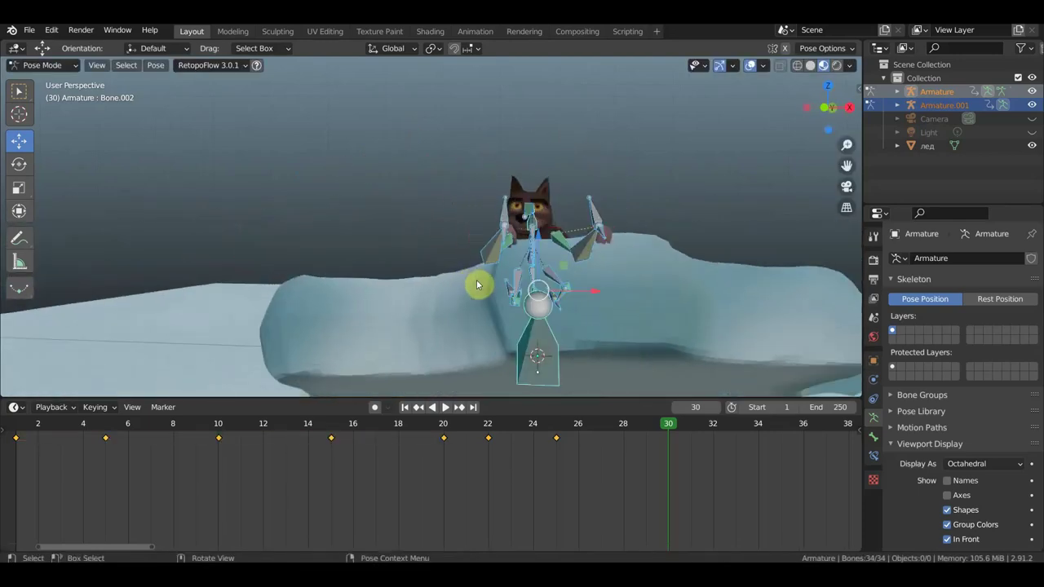
scroll(478, 285, down, 1)
drag(459, 433, 362, 433)
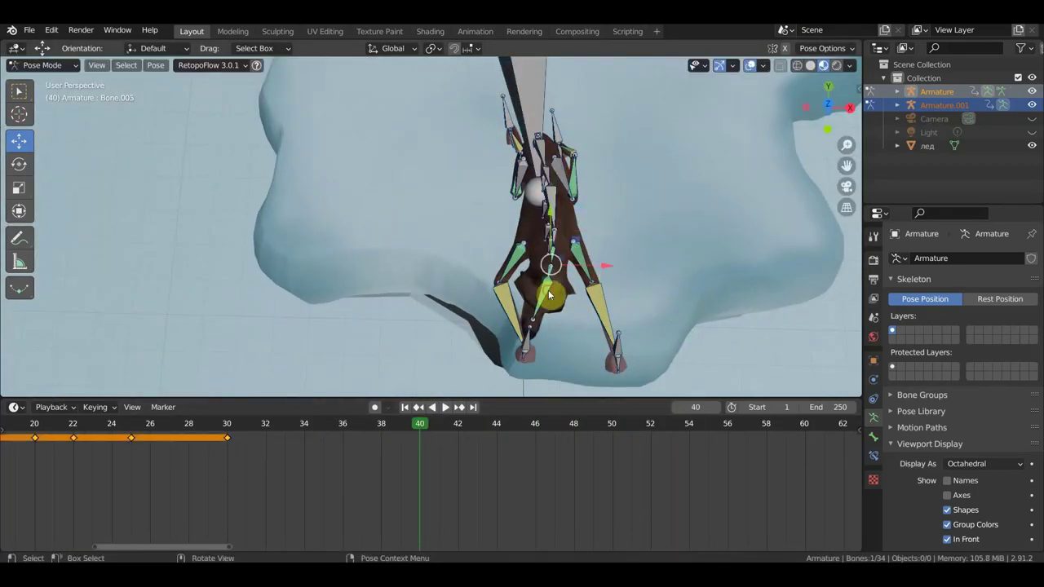
Rotate the right leg and front paw, then keyframe the pose at frame 40
click(601, 302)
mouse_move(601, 303)
middle_down()
mouse_move(680, 178)
mouse_move(717, 196)
middle_up()
key(r)
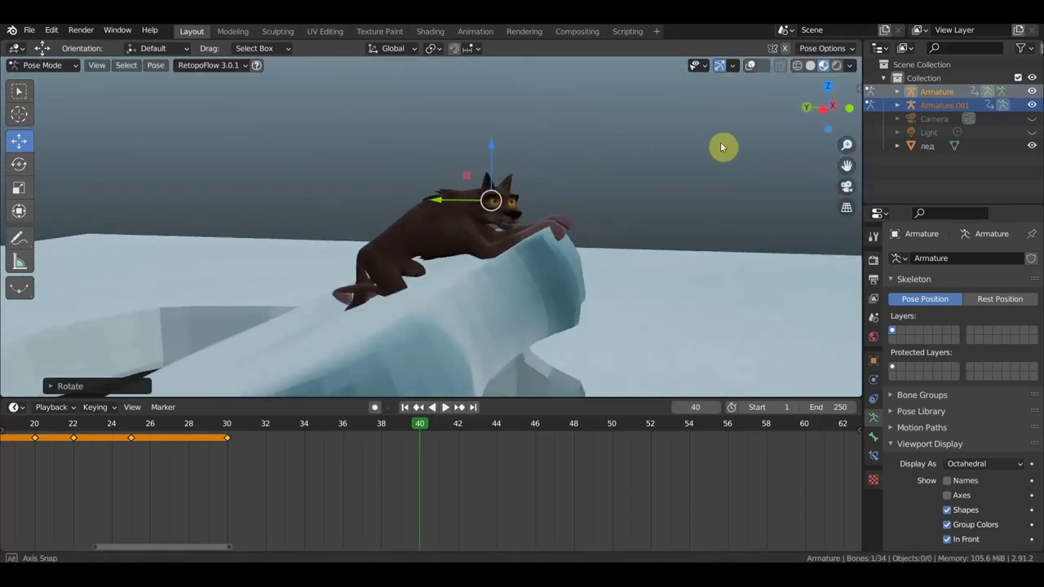
middle_drag(717, 147, 762, 71)
click(302, 307)
middle_drag(302, 307, 414, 325)
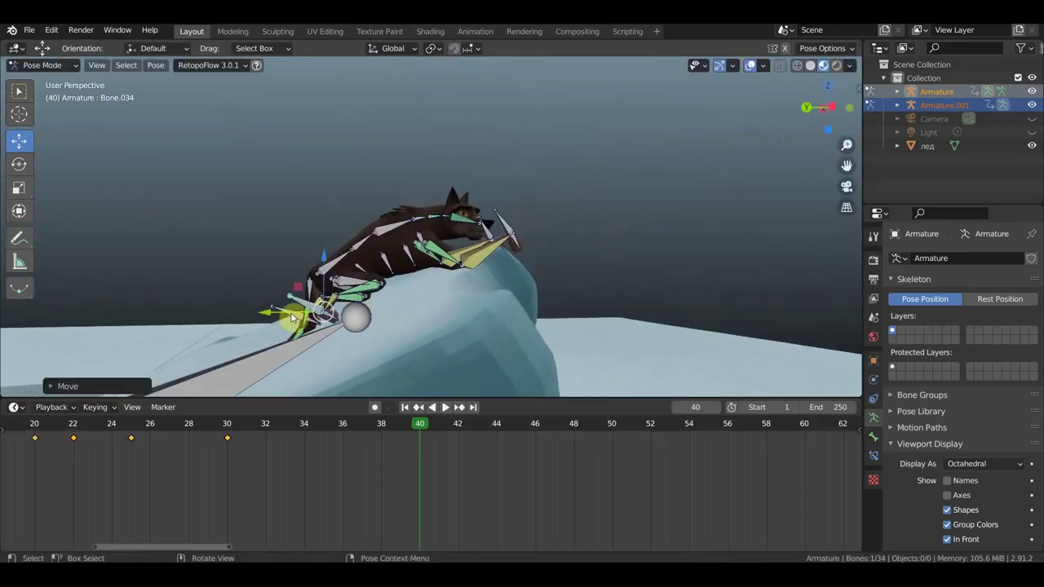
click(564, 318)
key(i)
Play back the animation and key the whole wolf pose at frame 30
key(space)
key(space)
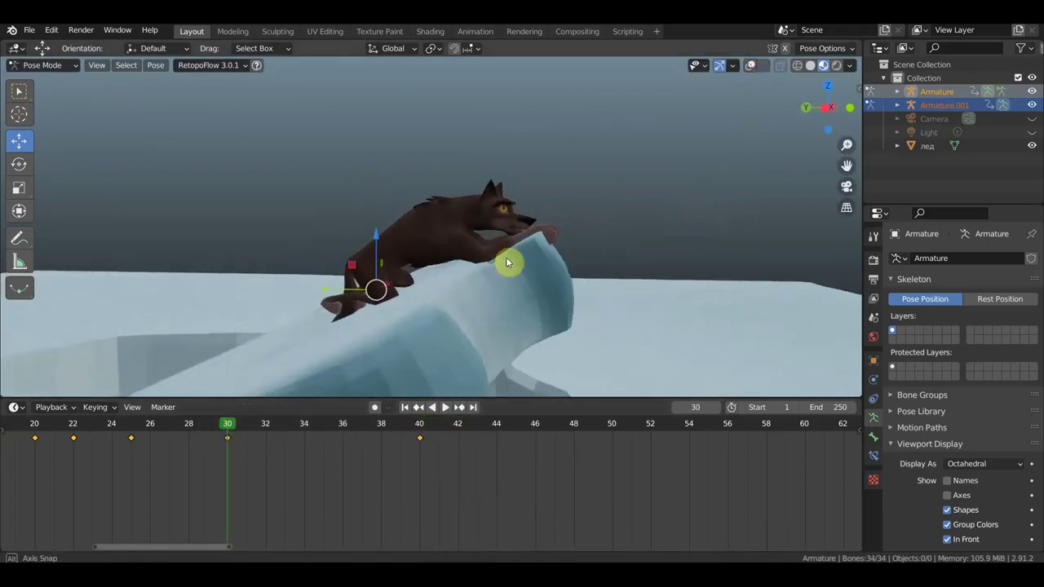
key(shift+alt+z)
click(310, 305)
key(i)
click(593, 309)
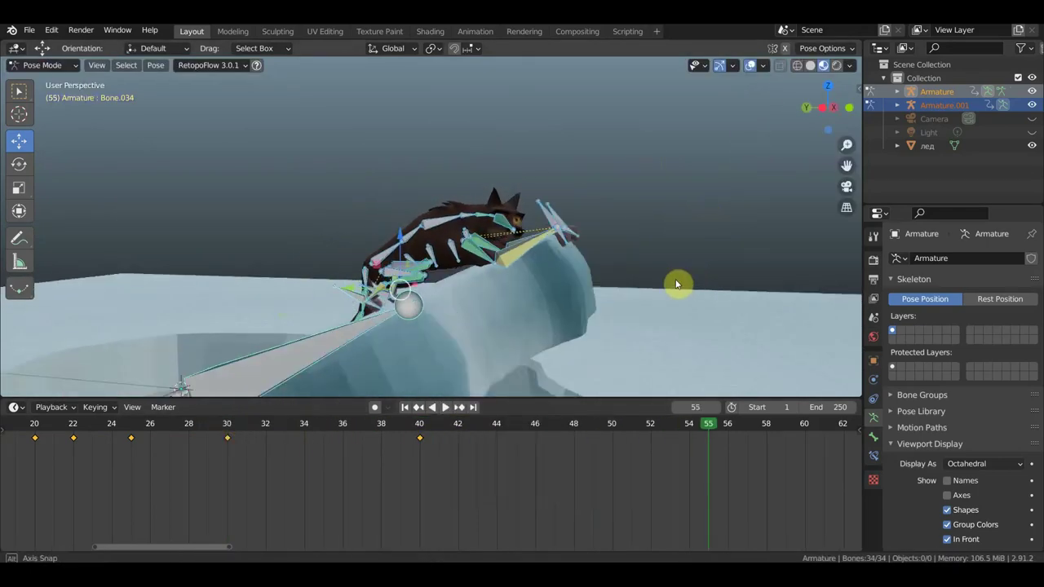
Move two leg bones together and keyframe the pose at frame 45
key(KP_3)
key(g)
right_click(369, 207)
shift+click(479, 266)
key(g)
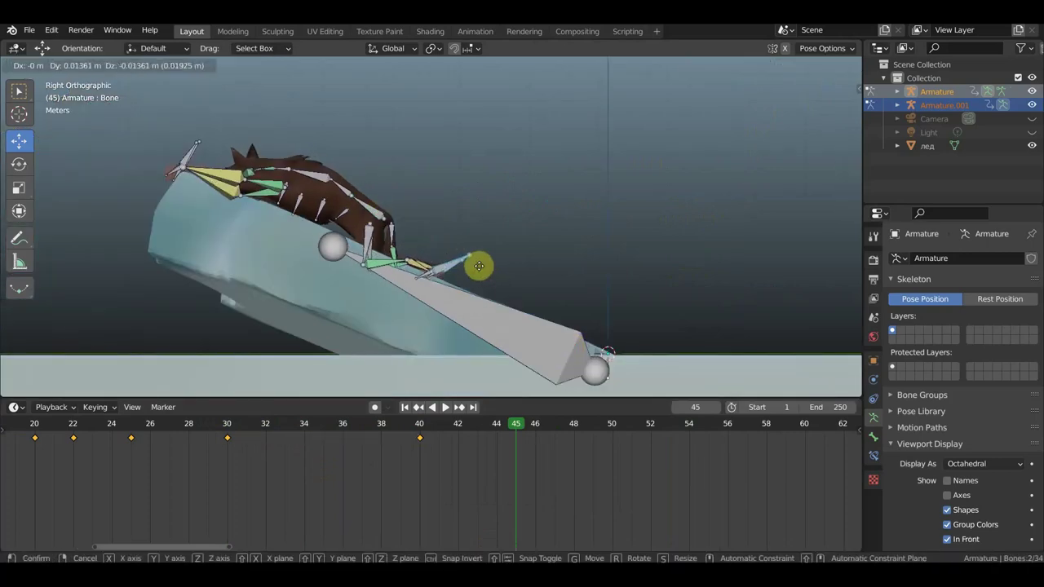
mouse_move(499, 270)
middle_down()
mouse_move(531, 203)
mouse_move(612, 177)
middle_up()
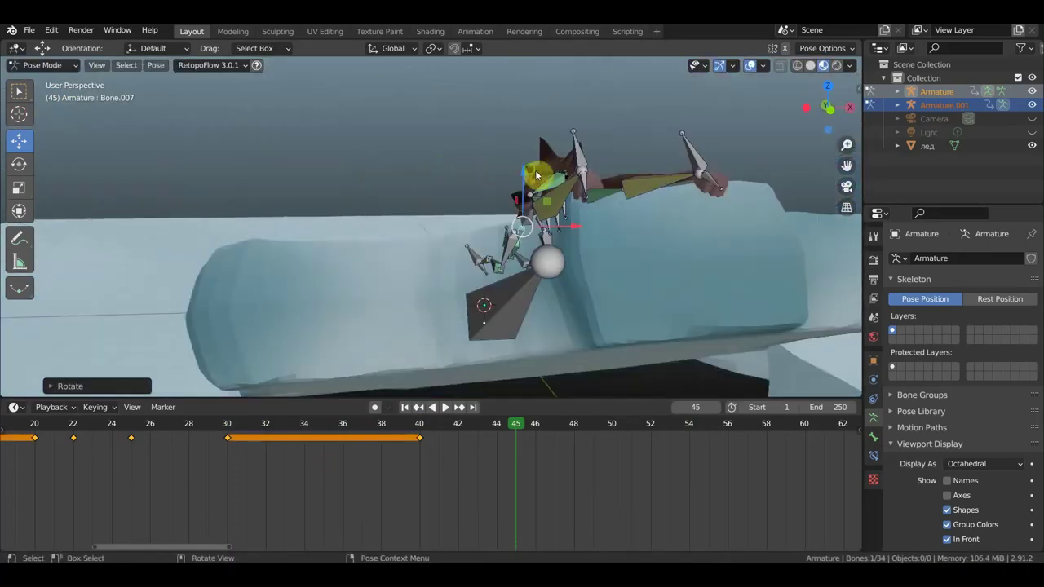
key(KP_3)
key(i)
click(571, 196)
Move and rotate a hind leg bone into place on the floe
click(593, 423)
key(g)
click(452, 217)
key(r)
click(520, 234)
middle_drag(520, 234, 361, 198)
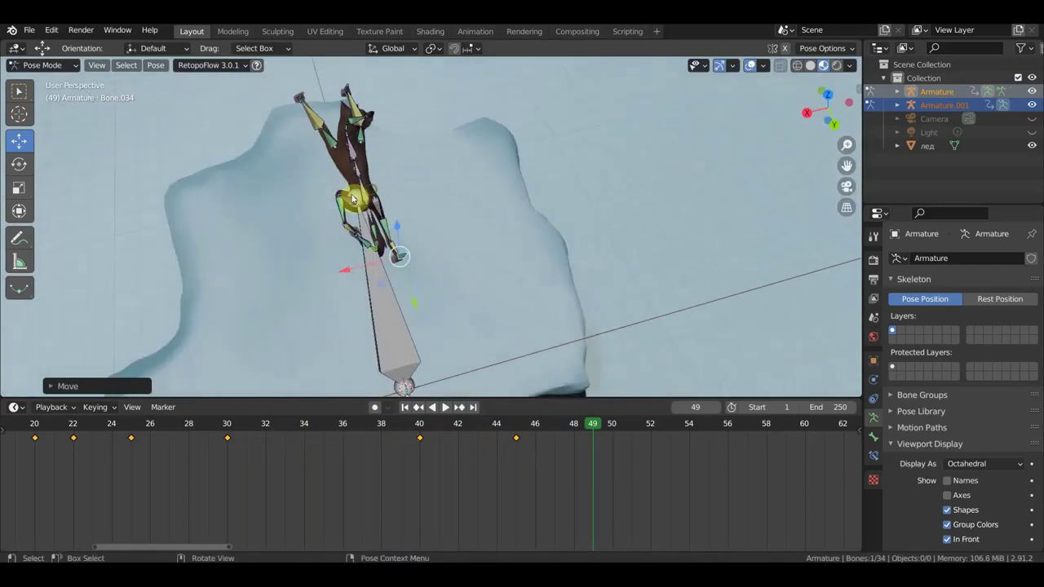
Rotate the head down toward the ice, keyframe frame 49, and scrub the landing
click(392, 163)
mouse_move(391, 163)
middle_down()
mouse_move(333, 88)
mouse_move(642, 181)
middle_up()
click(642, 181)
key(r)
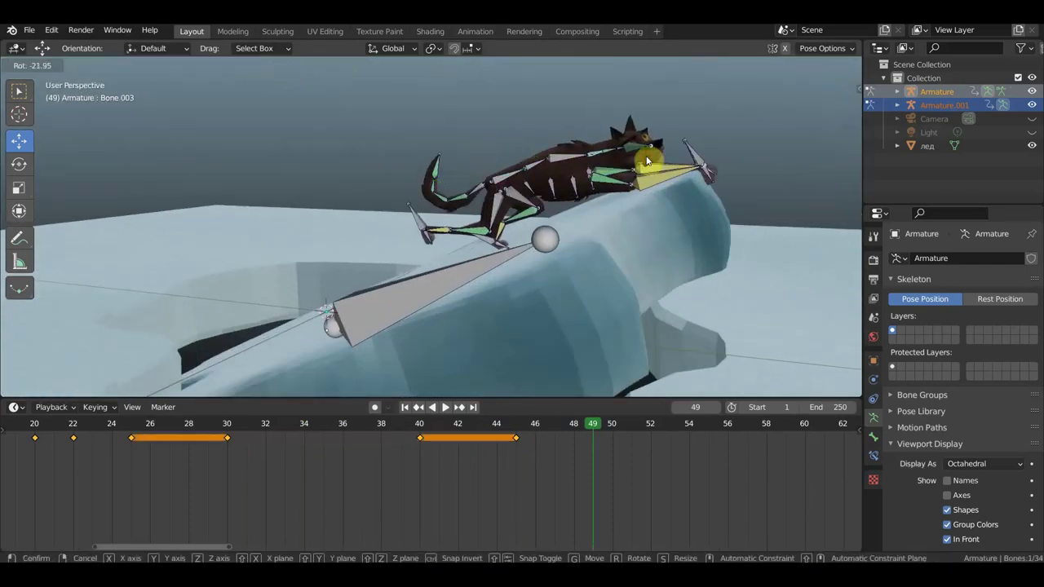
key(i)
click(557, 138)
mouse_move(650, 464)
mouse_down()
mouse_move(560, 427)
mouse_move(626, 439)
mouse_up()
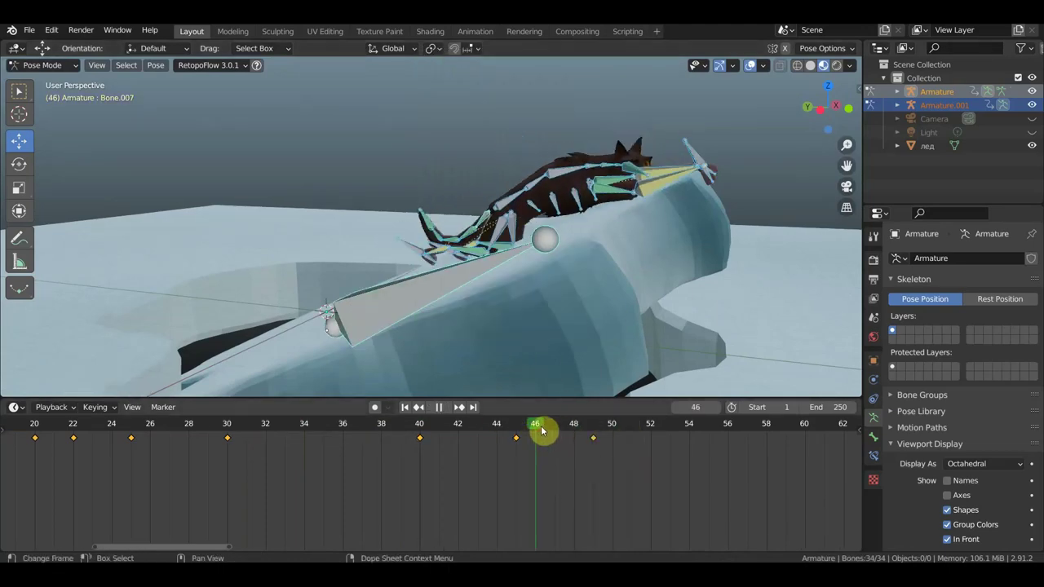
At frame 47, move the wolf's hind paw bone and keyframe the pose
drag(542, 431, 553, 424)
click(424, 242)
scroll(456, 260, up, 5)
key(g)
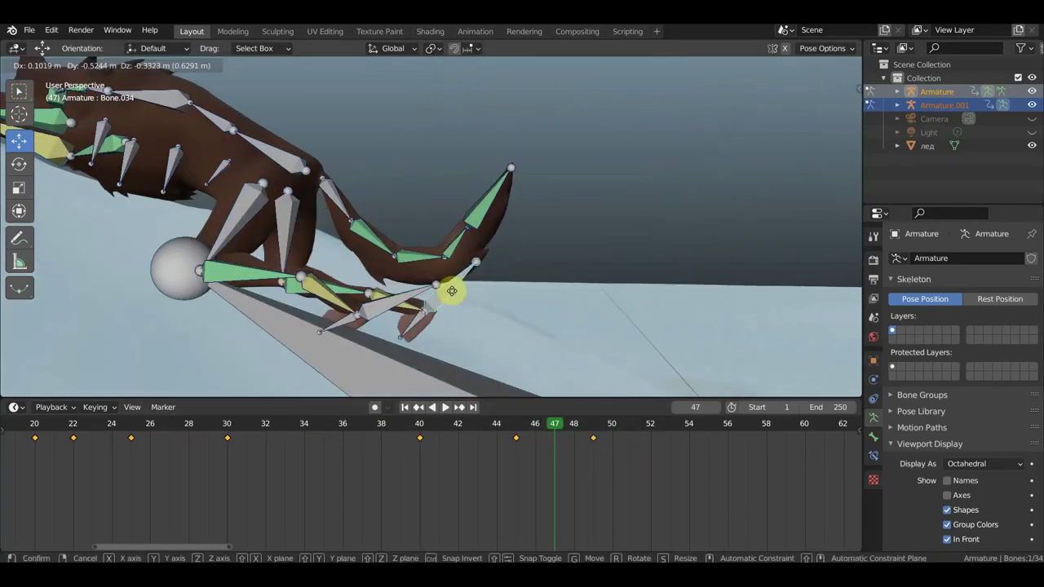
click(388, 302)
key(i)
click(634, 260)
At frame 50, move and rotate the hind paw onto the floe edge
key(space)
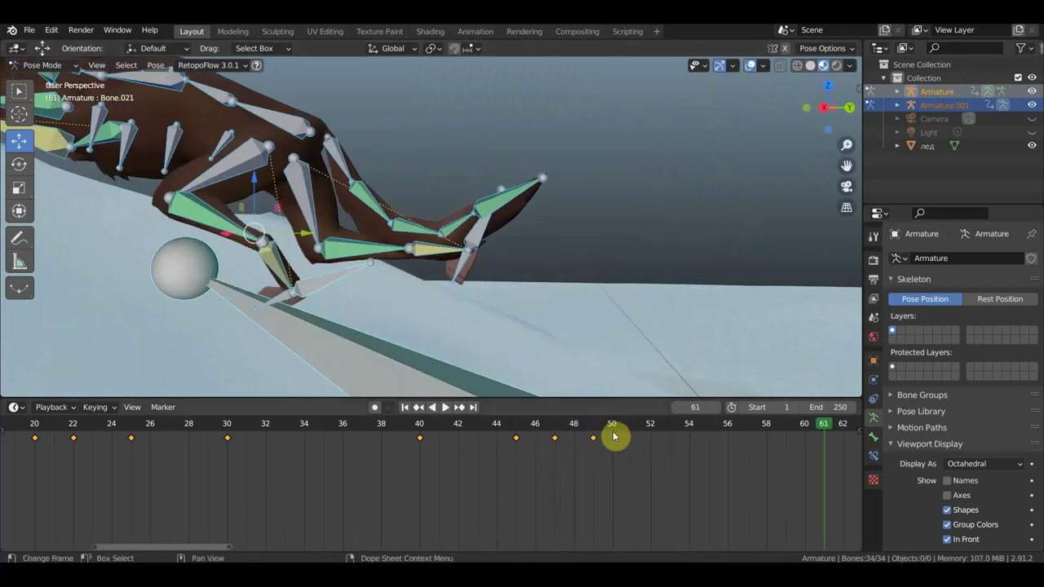
middle_drag(545, 236, 578, 280)
key(ctrl+z)
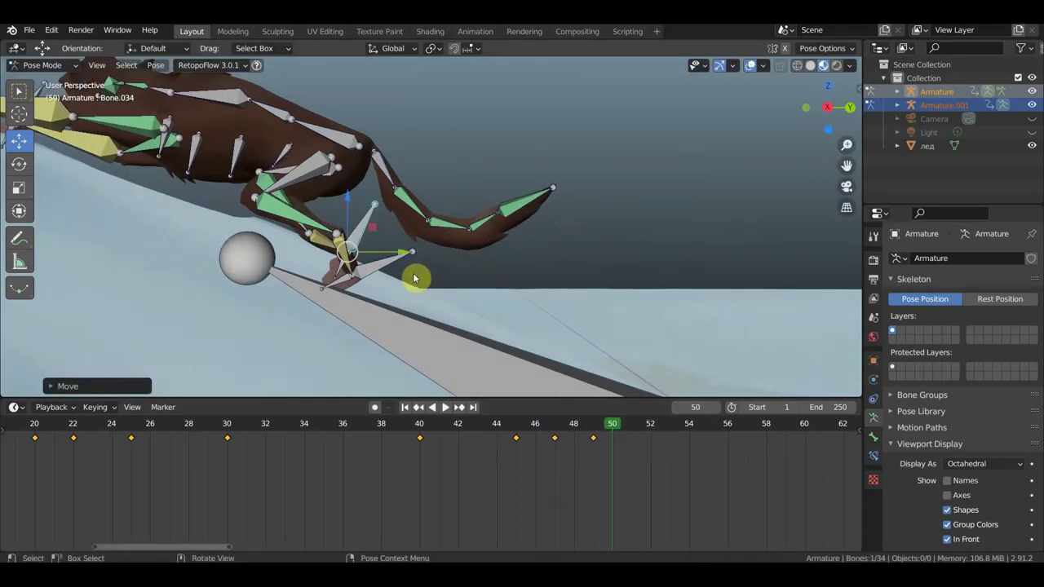
drag(378, 270, 391, 269)
key(r)
click(384, 273)
click(359, 282)
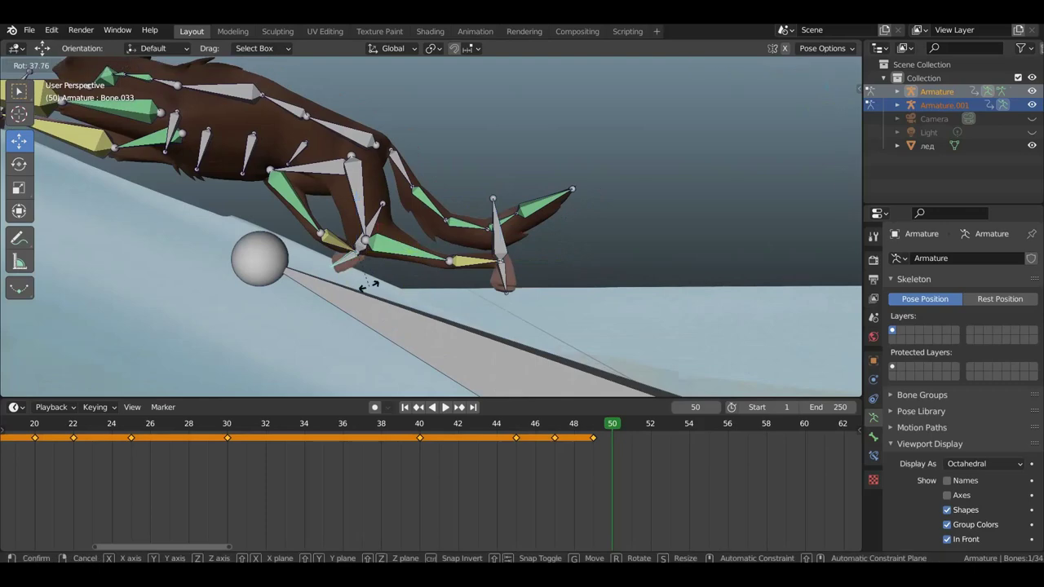
Rotate the hind foot bone to sit against the floe
middle_drag(359, 282, 499, 226)
click(499, 226)
key(r)
click(582, 222)
Select all the wolf's bones, then reselect the hind paw bone
middle_drag(583, 222, 548, 169)
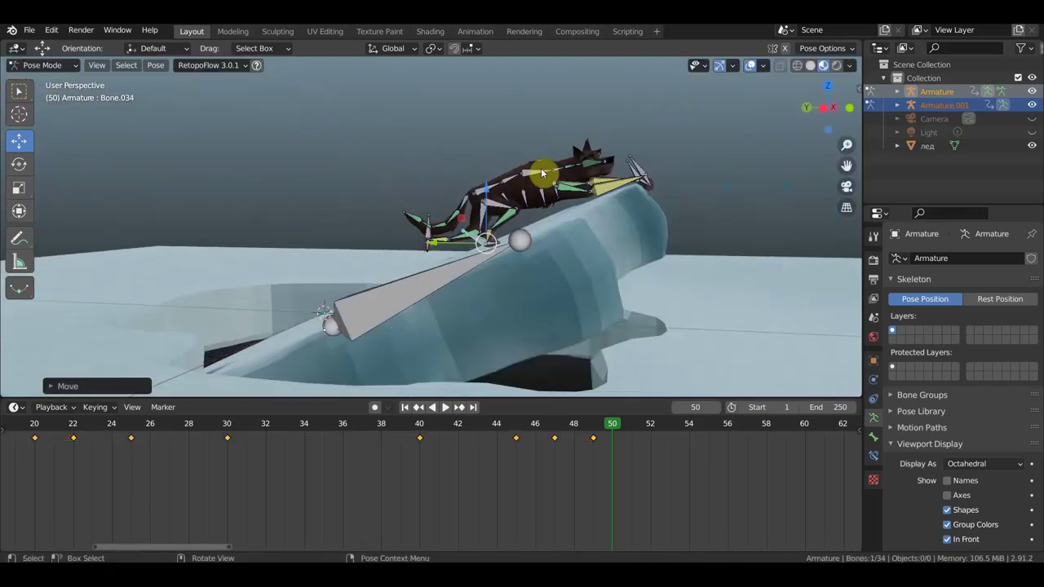
key(a)
alt+scroll(543, 302, down, 10)
alt+scroll(543, 303, up, 18)
click(473, 243)
scroll(483, 256, up, 3)
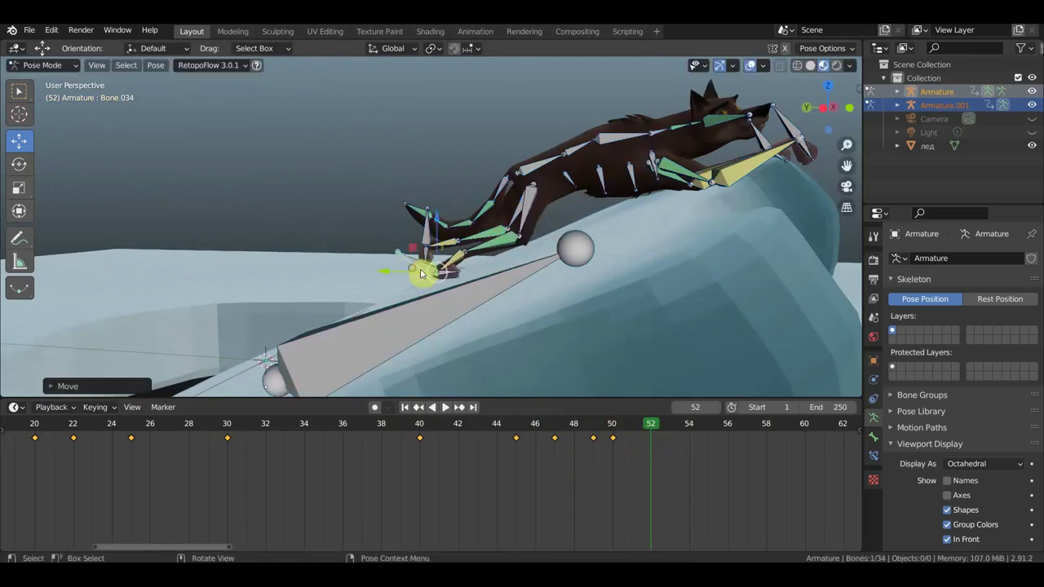
scroll(456, 245, down, 3)
alt+scroll(605, 168, up, 18)
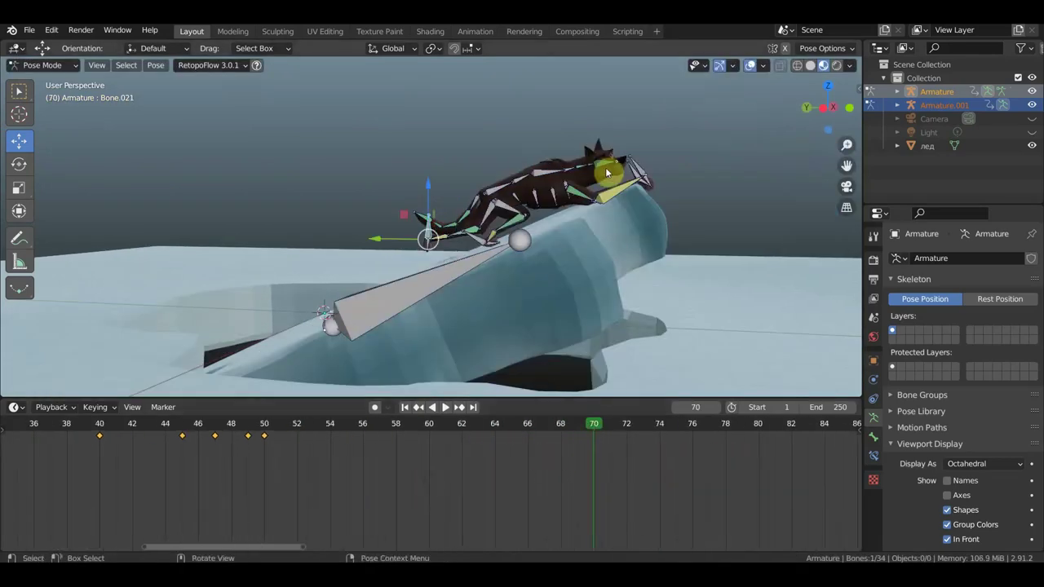
At frame 70, move the hind paw onto the steeply tilted floe
click(654, 171)
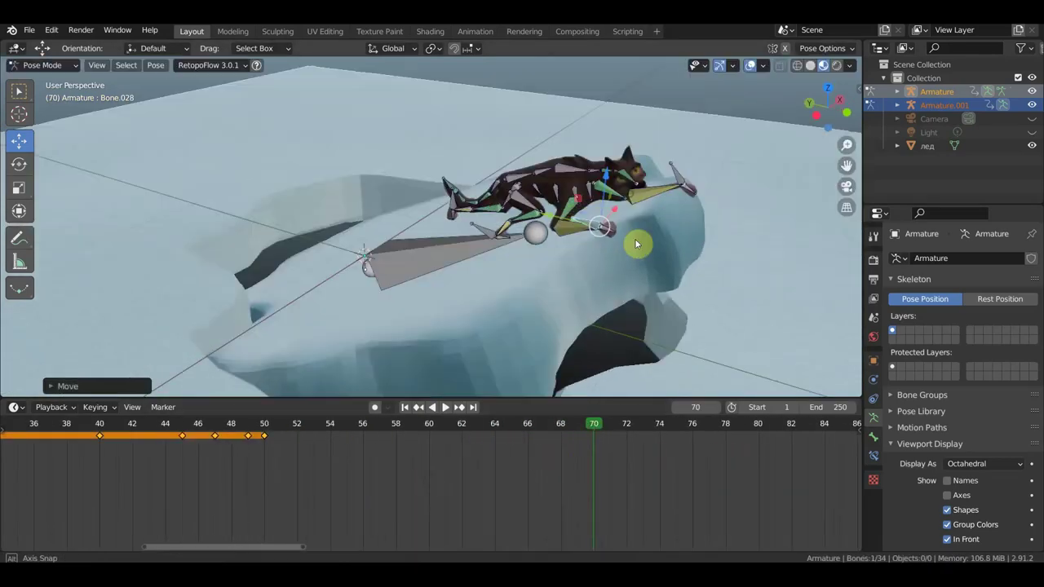
middle_drag(655, 175, 466, 217)
click(465, 217)
mouse_move(563, 228)
middle_down()
mouse_move(209, 291)
mouse_move(483, 246)
middle_up()
key(g)
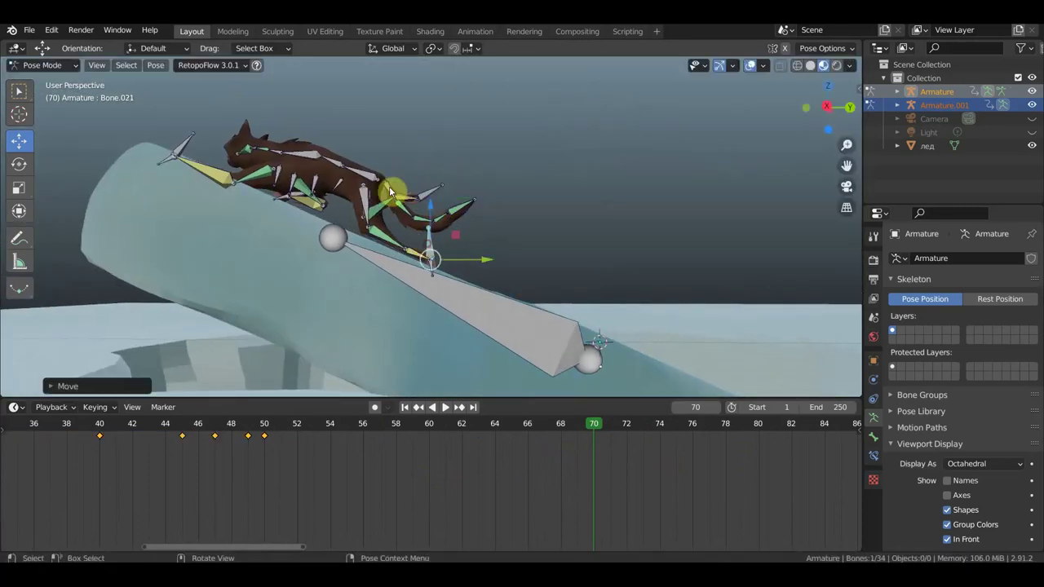
key(r)
key(g)
key(g)
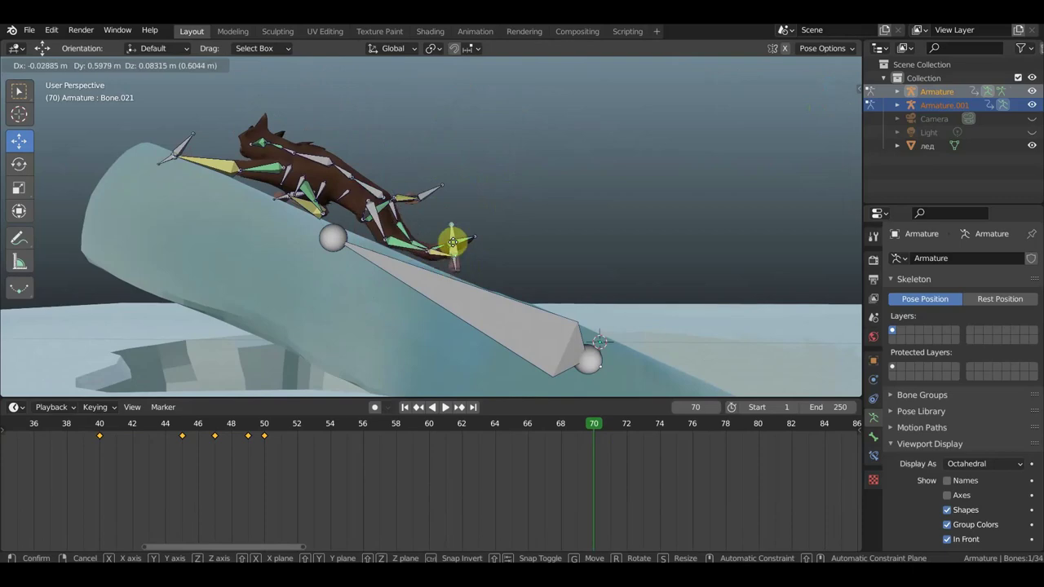
click(396, 244)
Select the head bone and play back the leap, then view from the right side
mouse_move(396, 245)
middle_down()
mouse_move(494, 163)
mouse_move(693, 126)
mouse_move(706, 185)
middle_up()
click(516, 189)
key(space)
click(254, 456)
key(Escape)
middle_drag(419, 286, 396, 289)
key(KP_3)
Rotate the head to match the tilt and re-key frames 49 and 47
click(266, 424)
click(261, 424)
key(r)
click(642, 352)
key(i)
click(564, 350)
key(Down)
key(i)
click(657, 270)
key(Down)
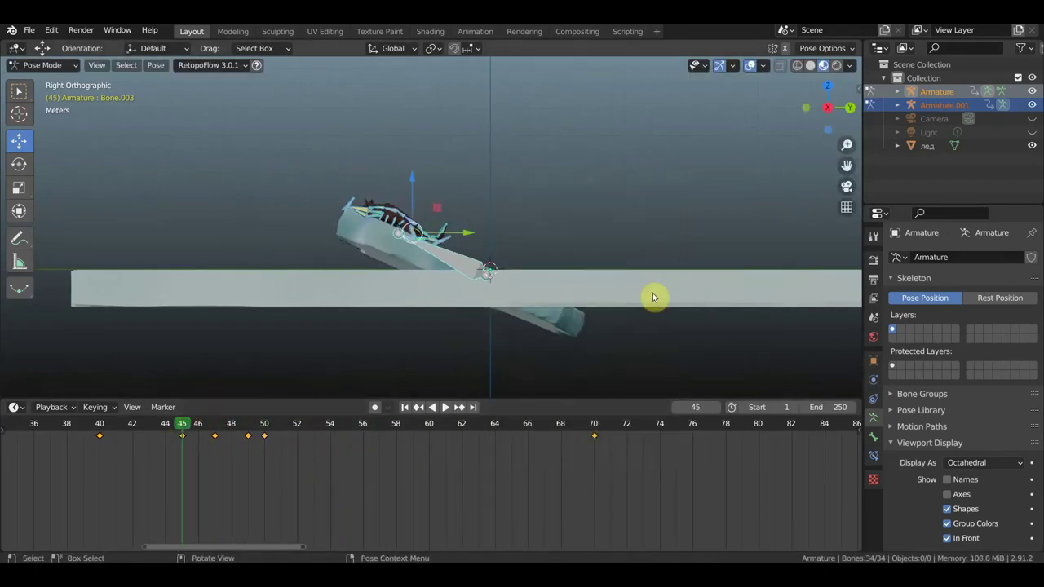
At frame 74, tip the ice floe bone up nearly upright
key(space)
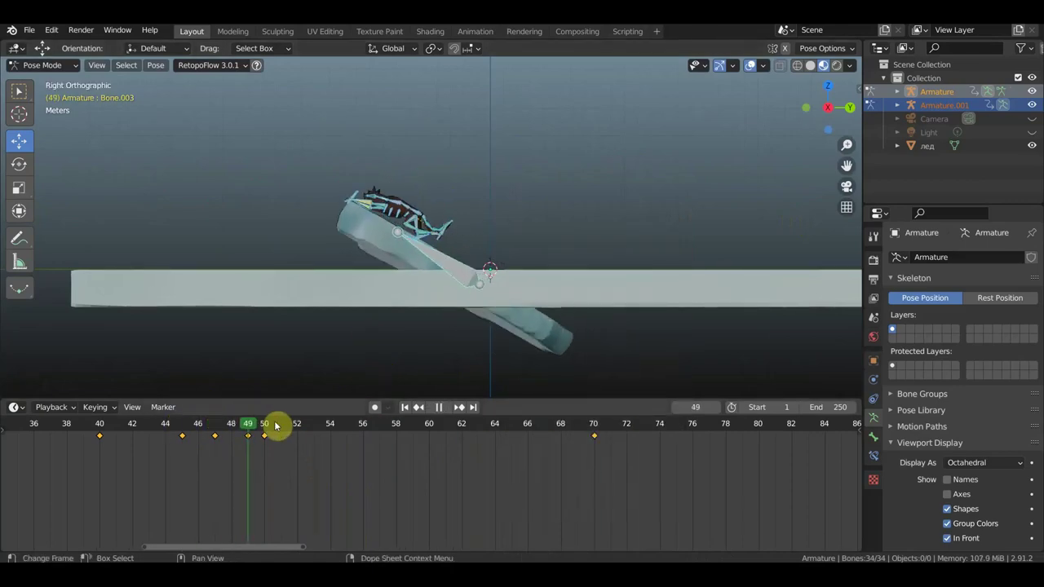
key(r)
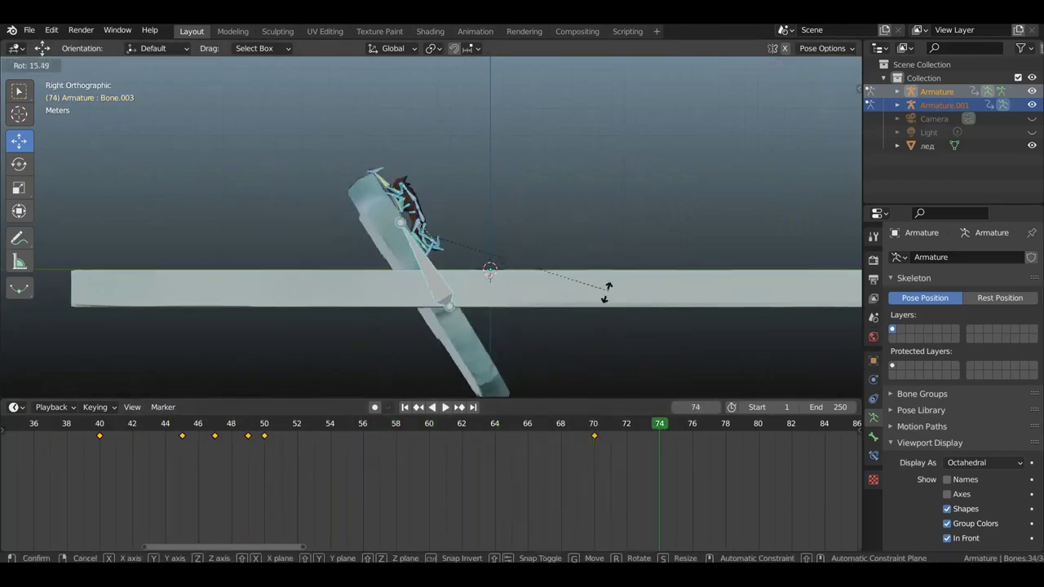
mouse_move(600, 278)
middle_down()
mouse_move(391, 337)
mouse_move(552, 303)
mouse_move(450, 203)
mouse_move(348, 340)
mouse_move(484, 266)
middle_up()
click(348, 341)
key(g)
click(498, 182)
mouse_move(498, 182)
middle_down()
mouse_move(356, 301)
mouse_move(425, 264)
mouse_move(462, 216)
mouse_move(517, 296)
mouse_move(580, 179)
mouse_move(493, 328)
mouse_move(692, 279)
mouse_move(410, 223)
mouse_move(428, 266)
mouse_move(459, 112)
mouse_move(543, 198)
middle_up()
Rotate and move the wolf's bones into a falling pose
key(r)
click(684, 263)
click(668, 250)
key(g)
scroll(535, 221, up, 3)
click(370, 289)
key(g)
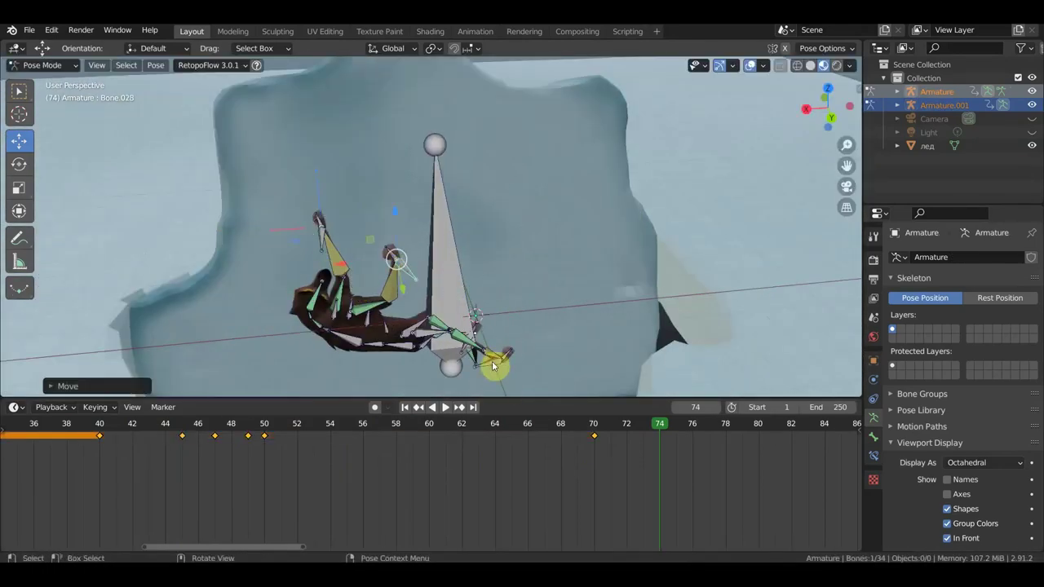
Rotate the wolf's head as it tumbles off the floe
mouse_move(480, 295)
middle_down()
mouse_move(433, 364)
mouse_move(396, 242)
mouse_move(570, 225)
mouse_move(493, 279)
mouse_move(503, 266)
mouse_move(414, 269)
middle_up()
click(397, 242)
click(493, 279)
key(r)
click(490, 278)
click(395, 193)
middle_drag(396, 193, 507, 218)
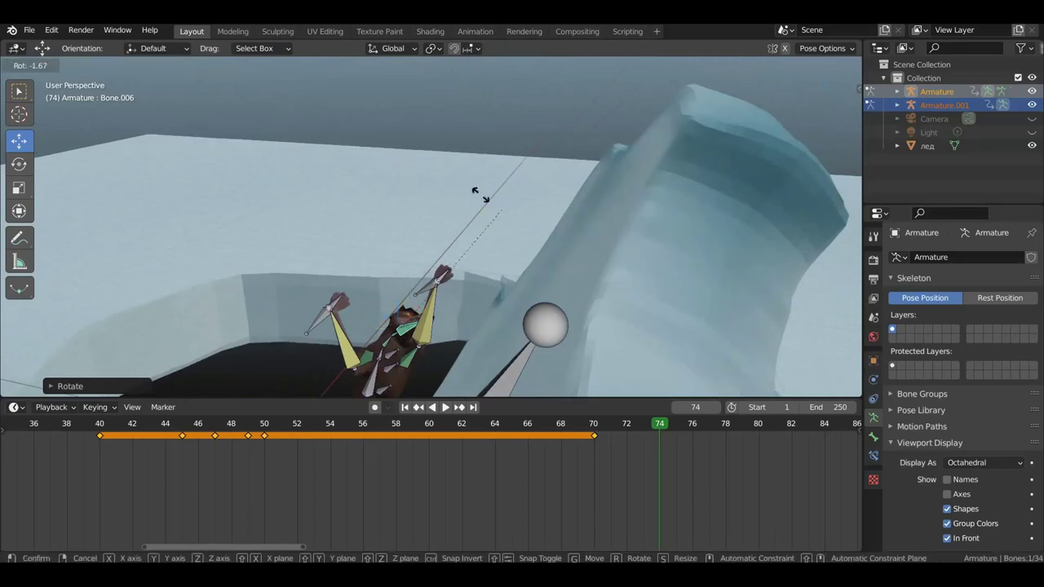
Reposition the wolf's leg bones for the fall
click(473, 336)
mouse_move(472, 336)
middle_down()
mouse_move(334, 84)
mouse_move(540, 174)
mouse_move(504, 200)
mouse_move(431, 338)
mouse_move(517, 321)
mouse_move(442, 291)
mouse_move(589, 373)
mouse_move(629, 303)
mouse_move(541, 349)
middle_up()
click(443, 291)
key(g)
click(485, 321)
middle_drag(484, 321, 393, 346)
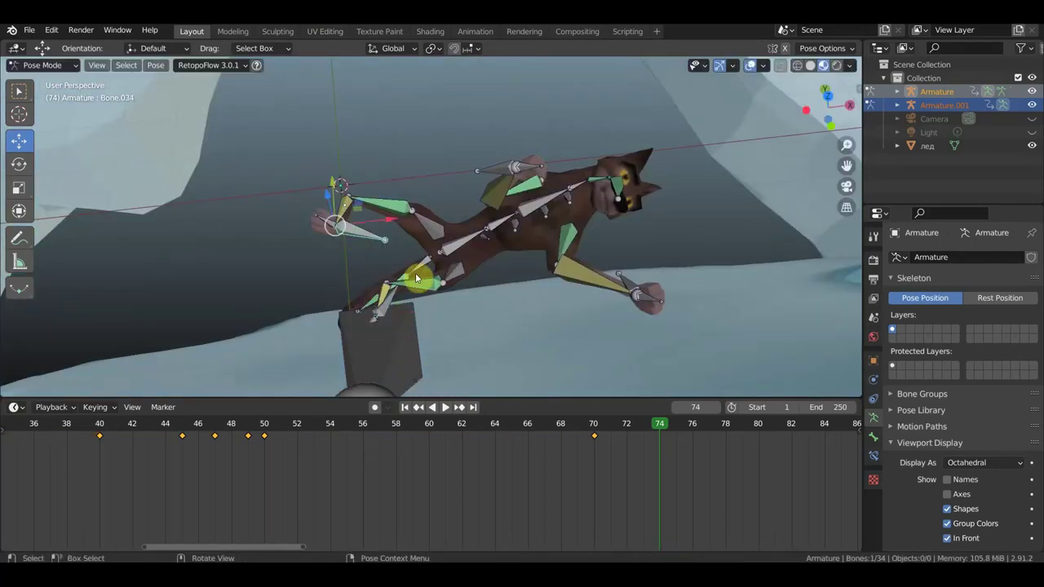
Select all the wolf's bones, play back the animation, and select the floe bone
click(486, 227)
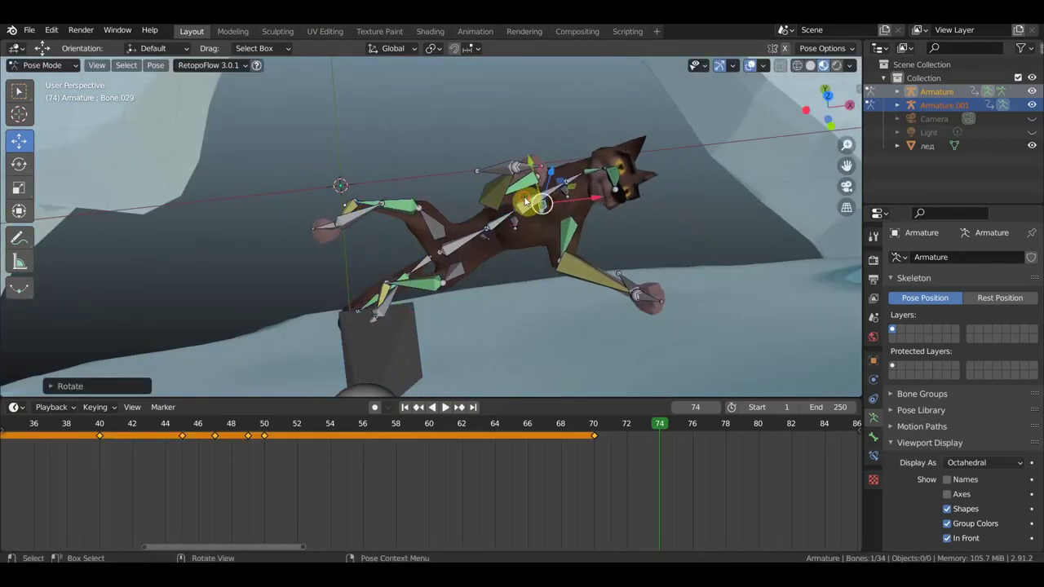
click(582, 170)
key(a)
middle_drag(674, 200, 613, 257)
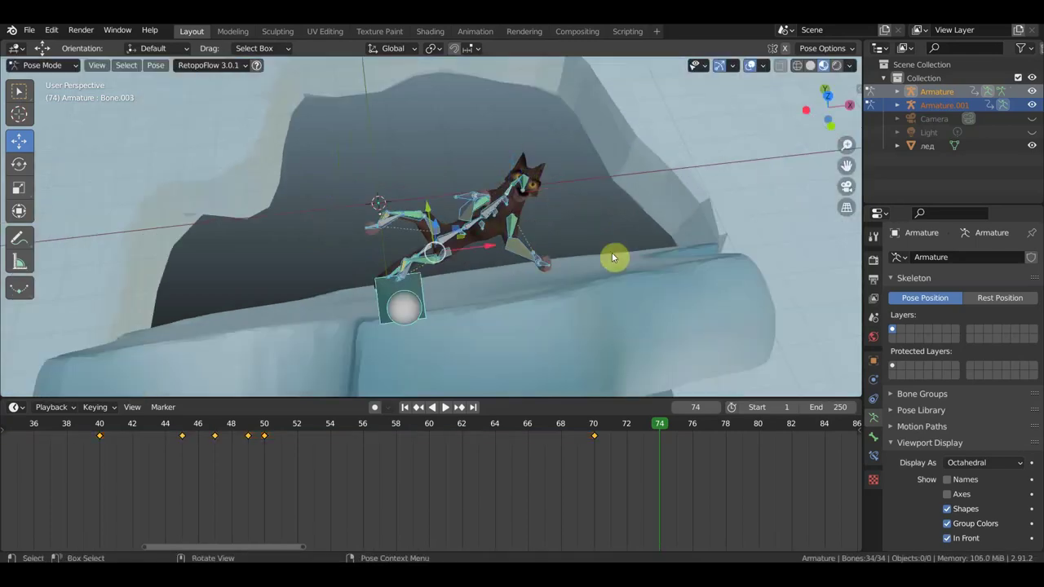
key(space)
key(space)
mouse_move(546, 340)
middle_down()
mouse_move(613, 264)
mouse_move(501, 231)
mouse_move(685, 333)
mouse_move(522, 135)
middle_up()
click(475, 242)
Keyframe the ice floe bone at frame 78 and review the playback
key(i)
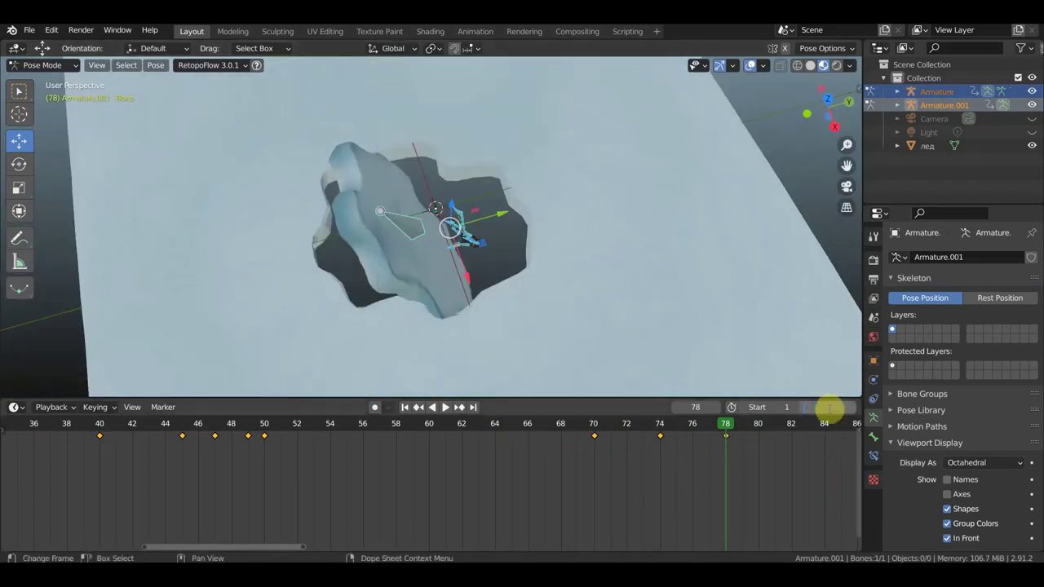
key(space)
mouse_move(706, 302)
middle_down()
mouse_move(716, 190)
mouse_move(543, 236)
middle_up()
key(space)
click(242, 463)
key(space)
click(101, 427)
key(space)
Play back the floe flip from a low side view, ending at frame 98
scroll(743, 455, down, 2)
mouse_move(653, 351)
middle_down()
mouse_move(680, 299)
mouse_move(639, 242)
mouse_move(676, 224)
mouse_move(19, 210)
mouse_move(559, 250)
mouse_move(321, 264)
middle_up()
key(space)
key(space)
scroll(666, 438, down, 3)
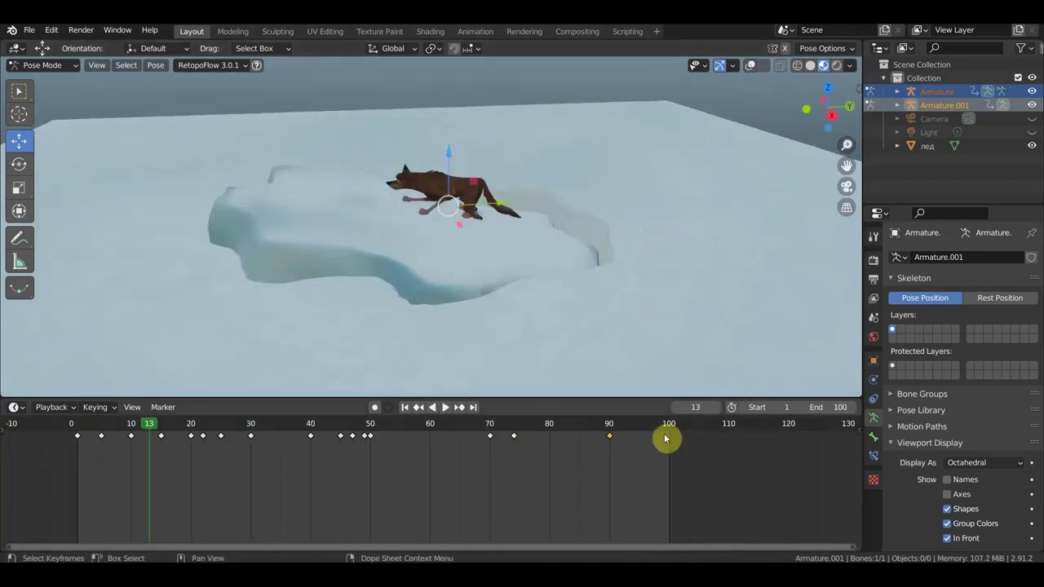
click(657, 423)
In Object Mode, add a Plane mesh and scale it to about 0.58 over the ice
click(38, 57)
click(41, 77)
key(shift+a)
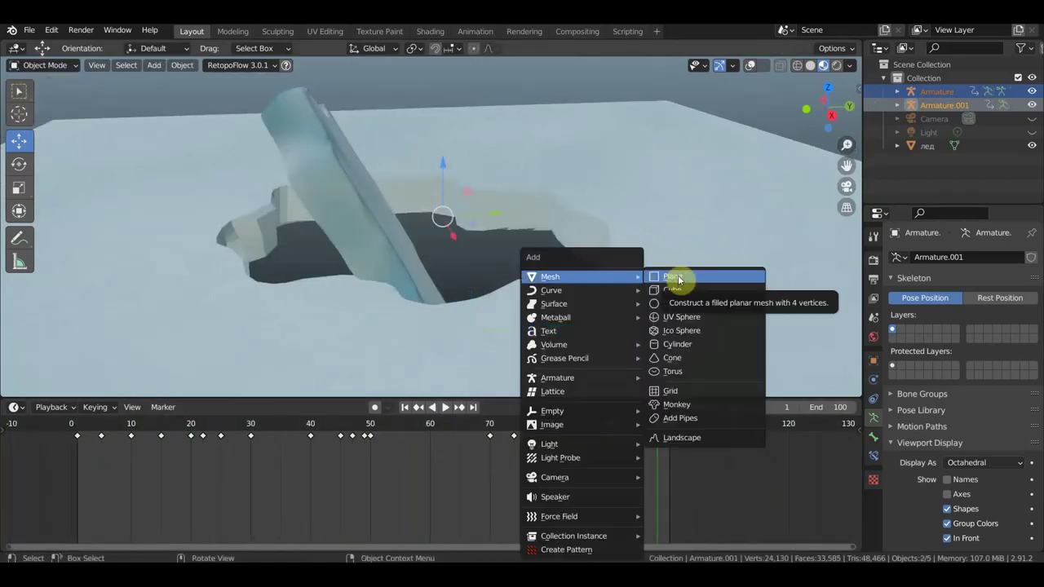
click(656, 271)
key(s)
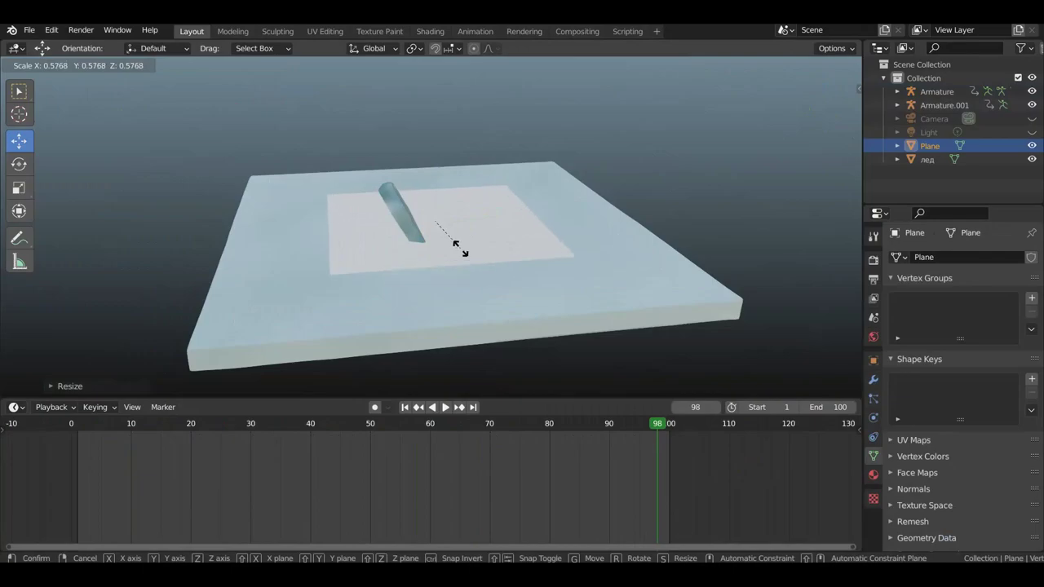